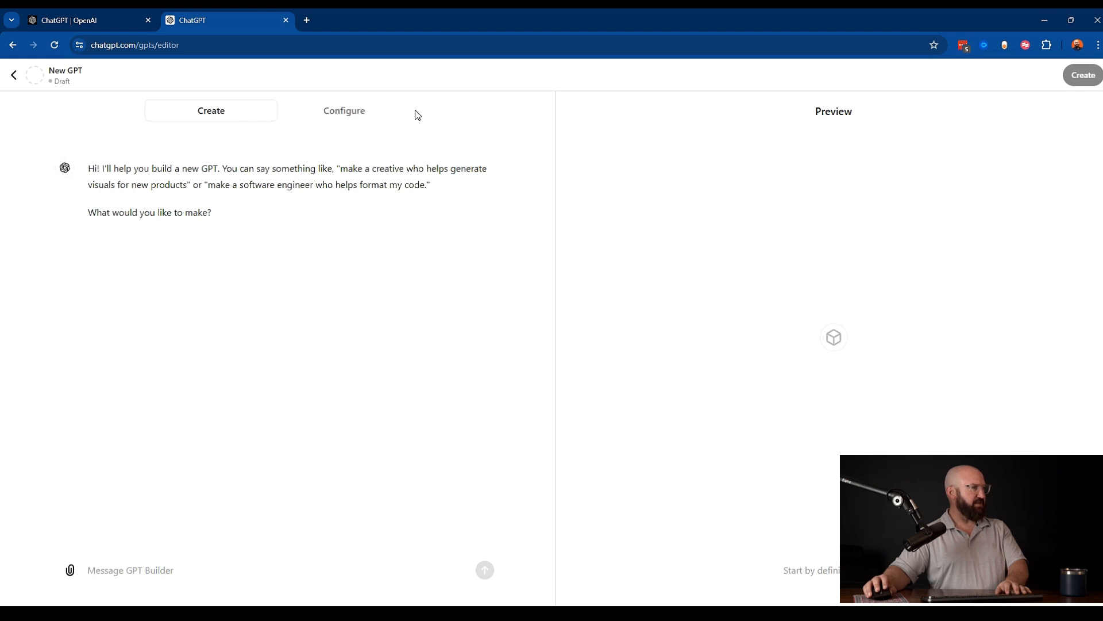
- Describe the new GPT as a bot for creating follow-up email nurture sequences after sales calls from the B2B Marketing Blueprint webinar
click(201, 116)
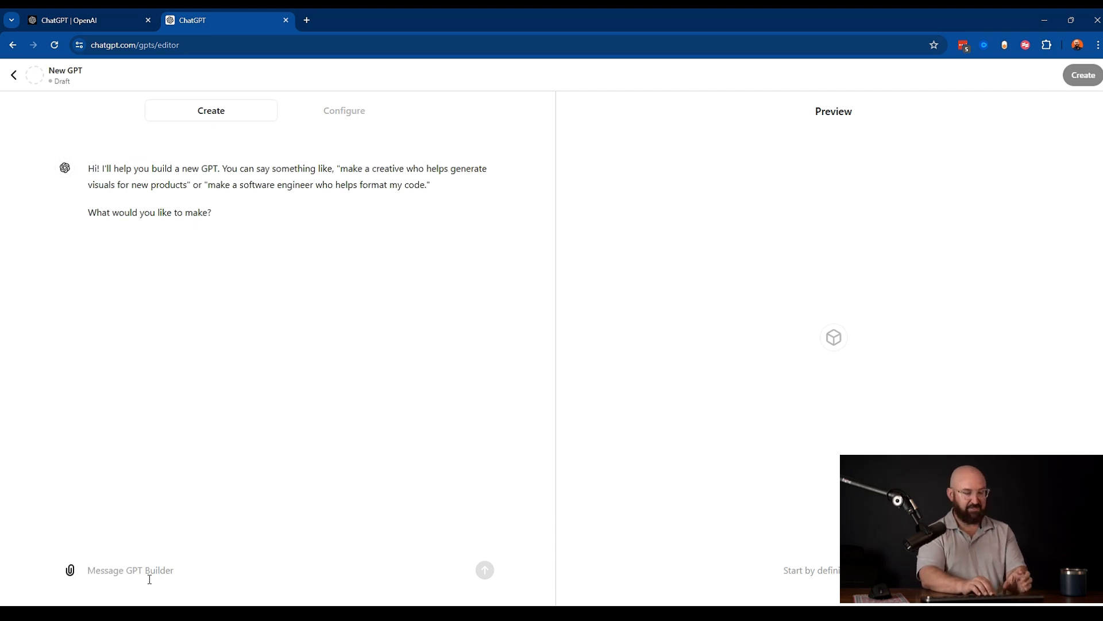
text(I)
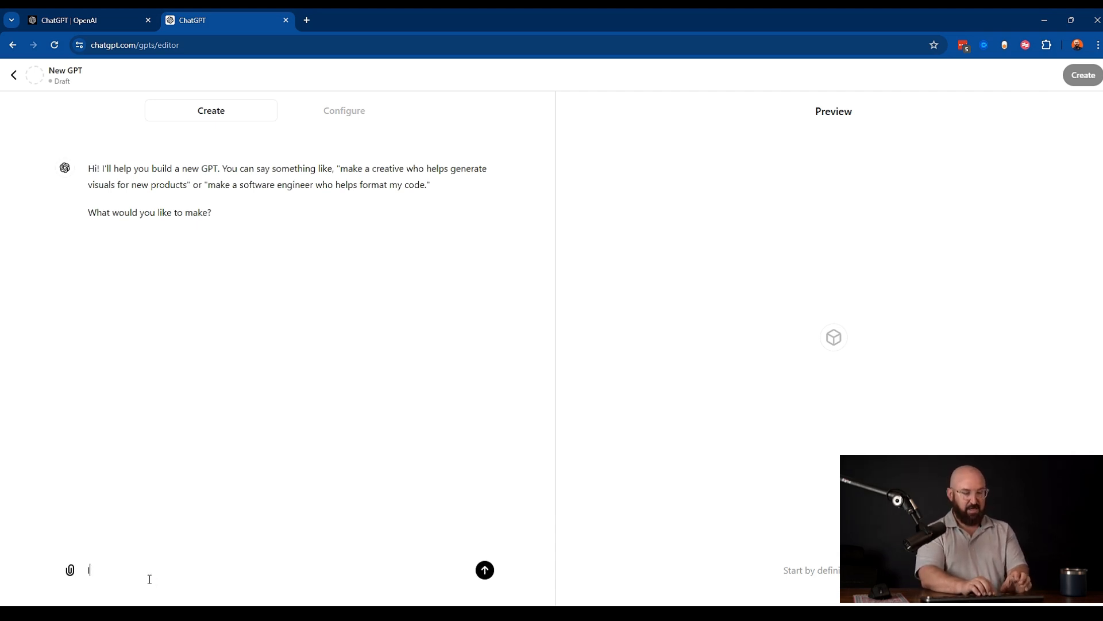
key(BackSpace)
text(I want a GPT )
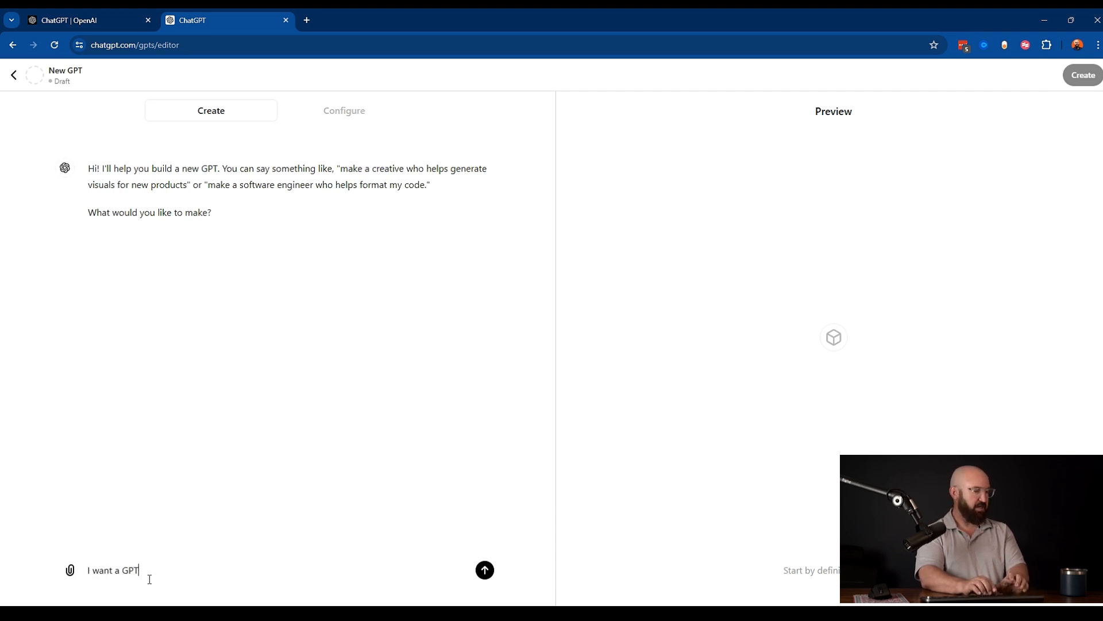
text(bot to help with creating)
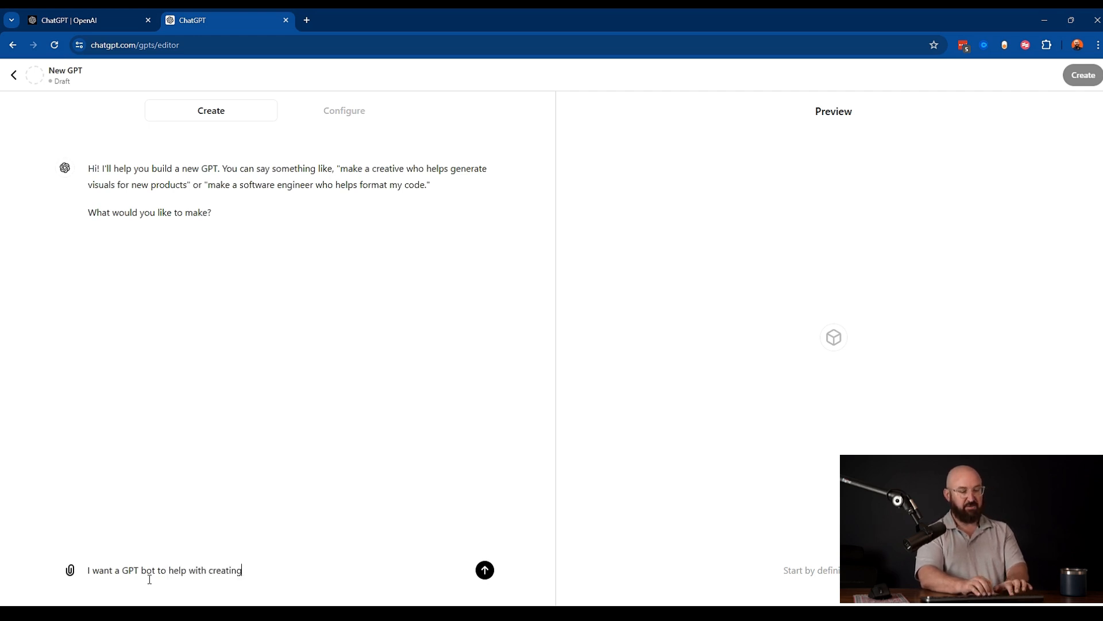
text( follow)
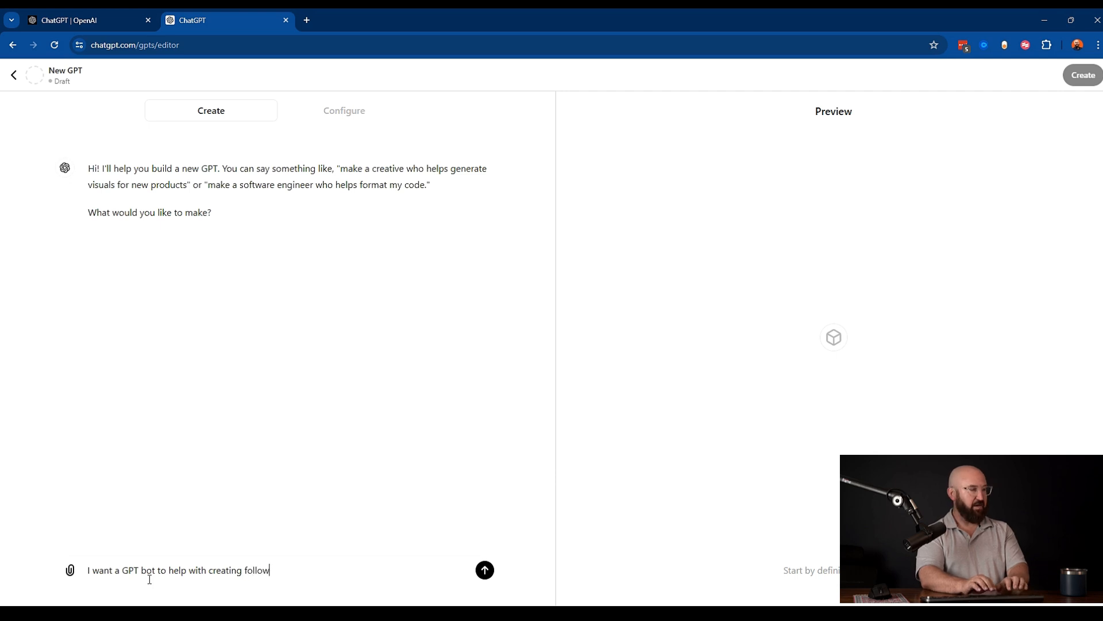
text( up email )
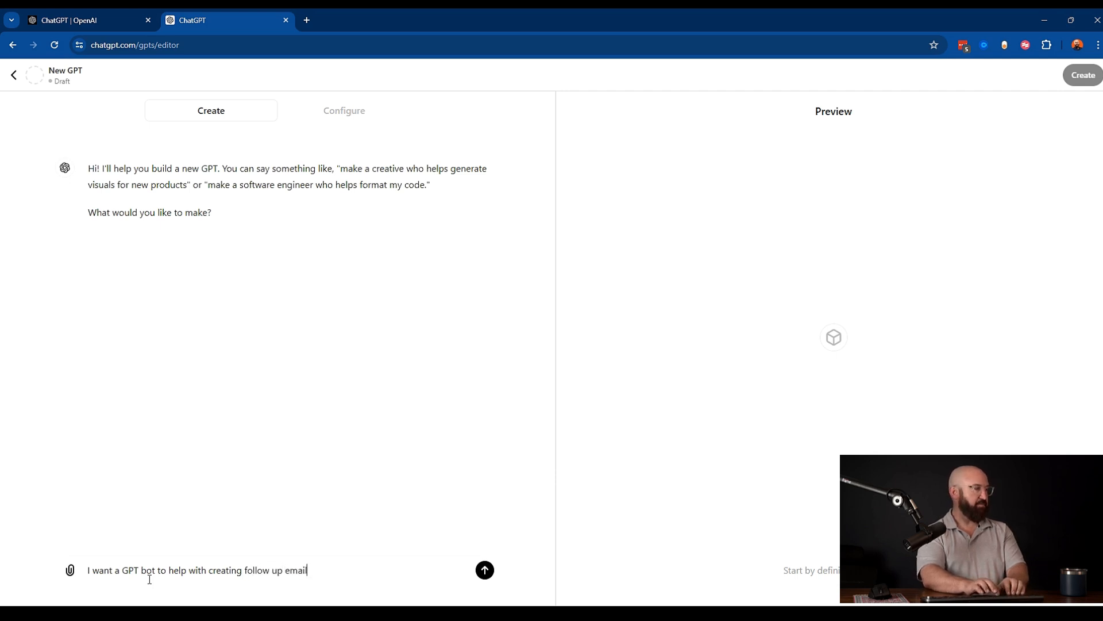
text(nur)
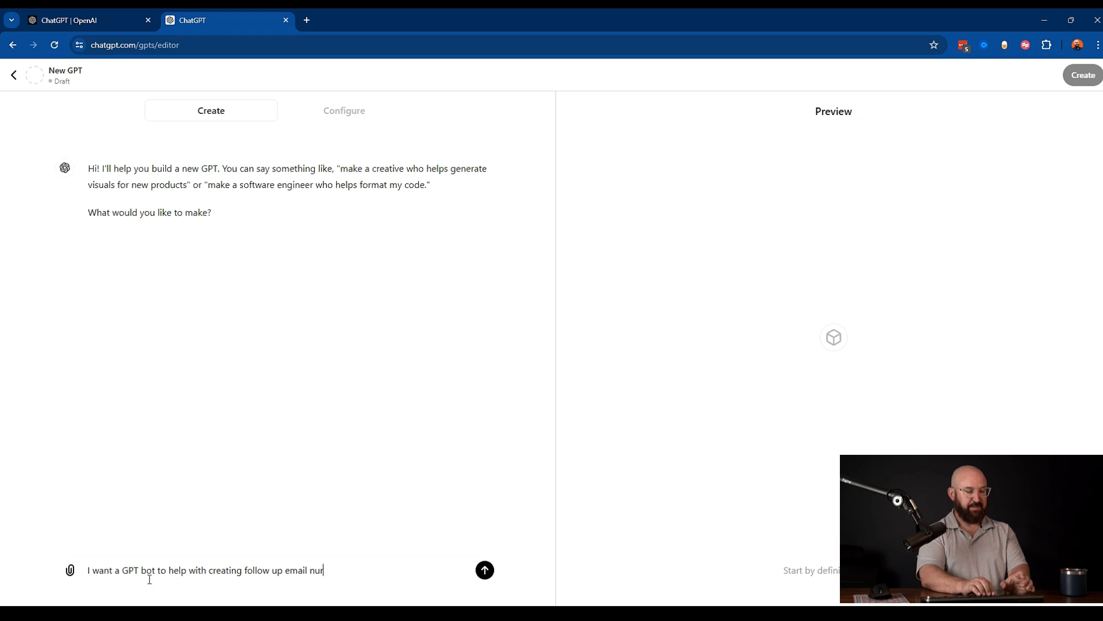
text(utre )
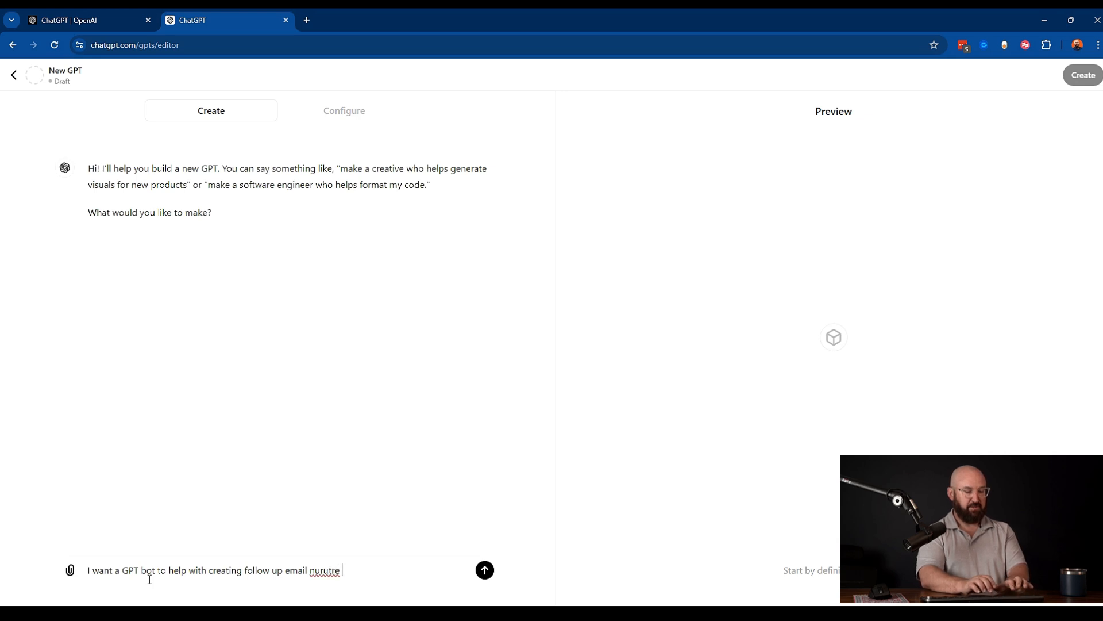
text(sequen)
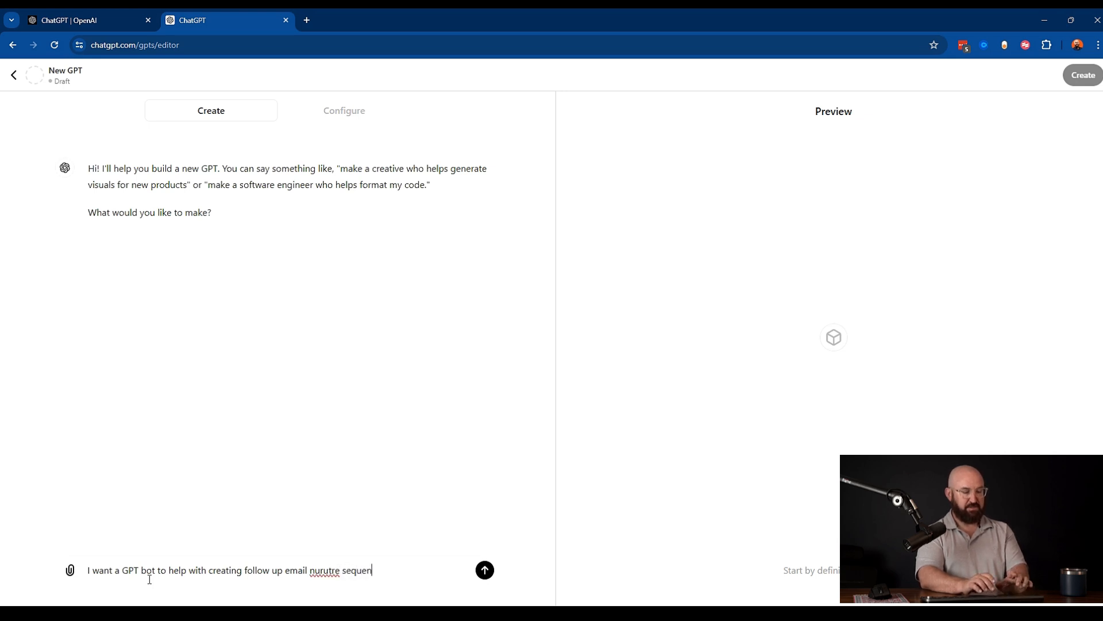
text(ce af)
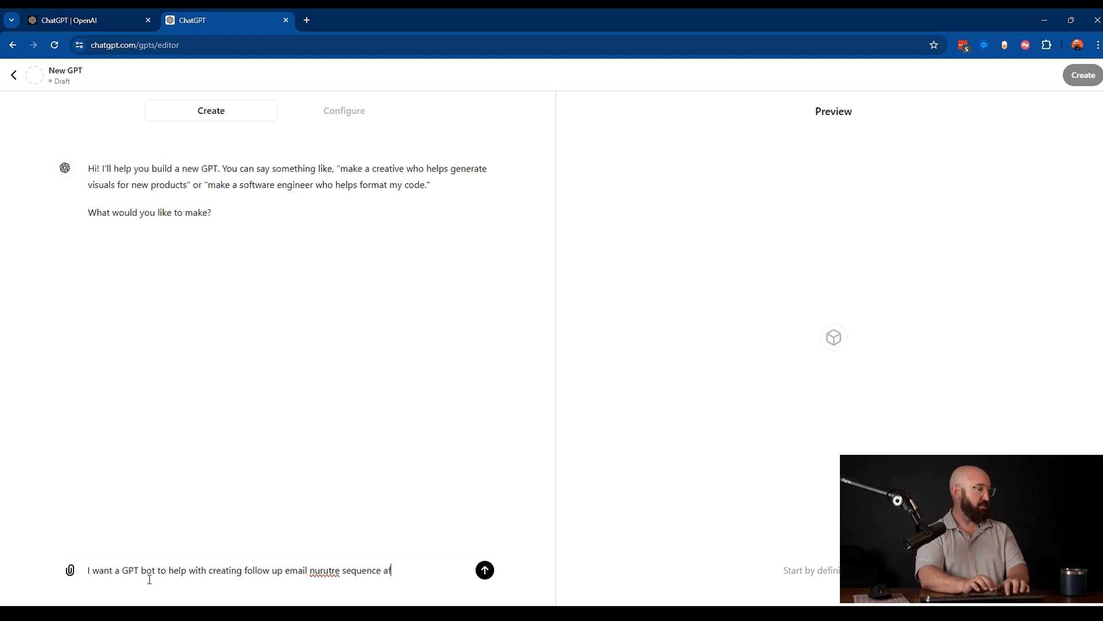
text(ter sales calls)
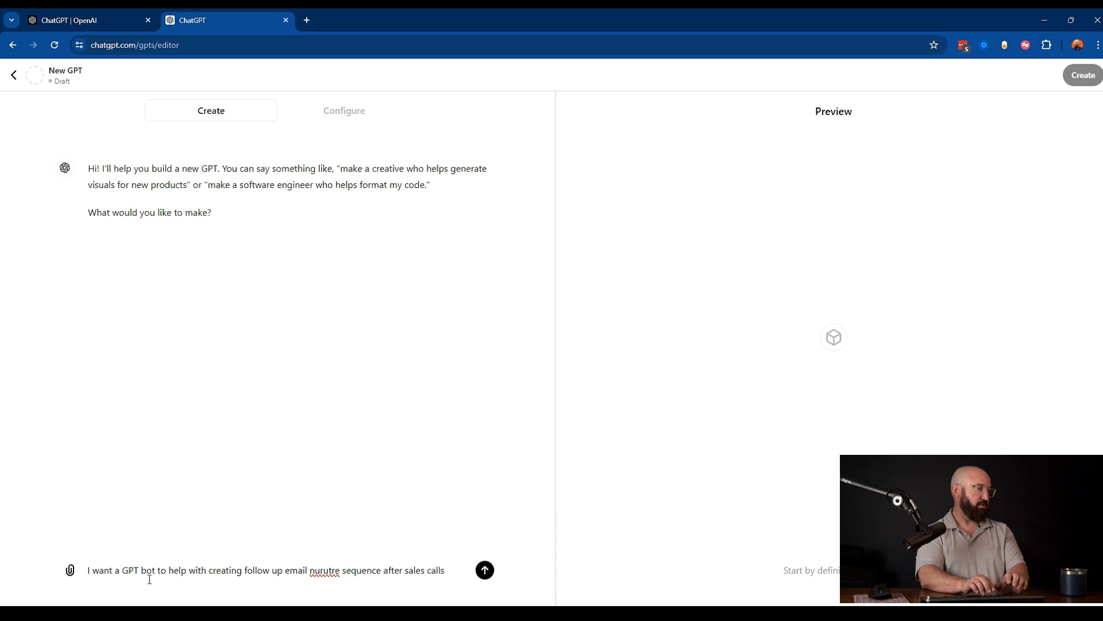
text( from m)
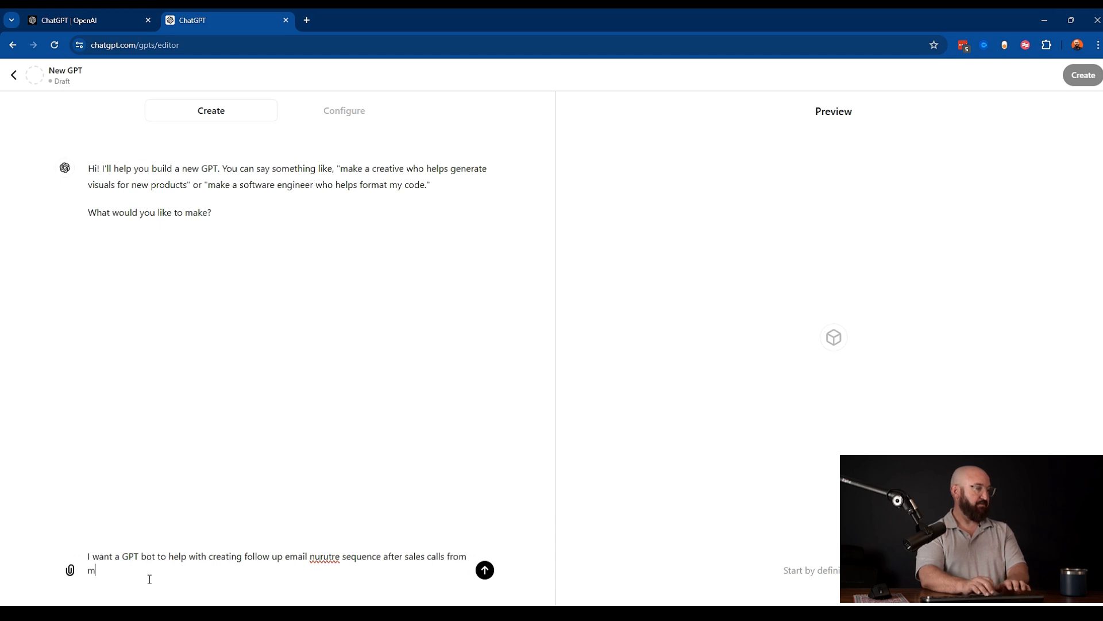
text(y B2)
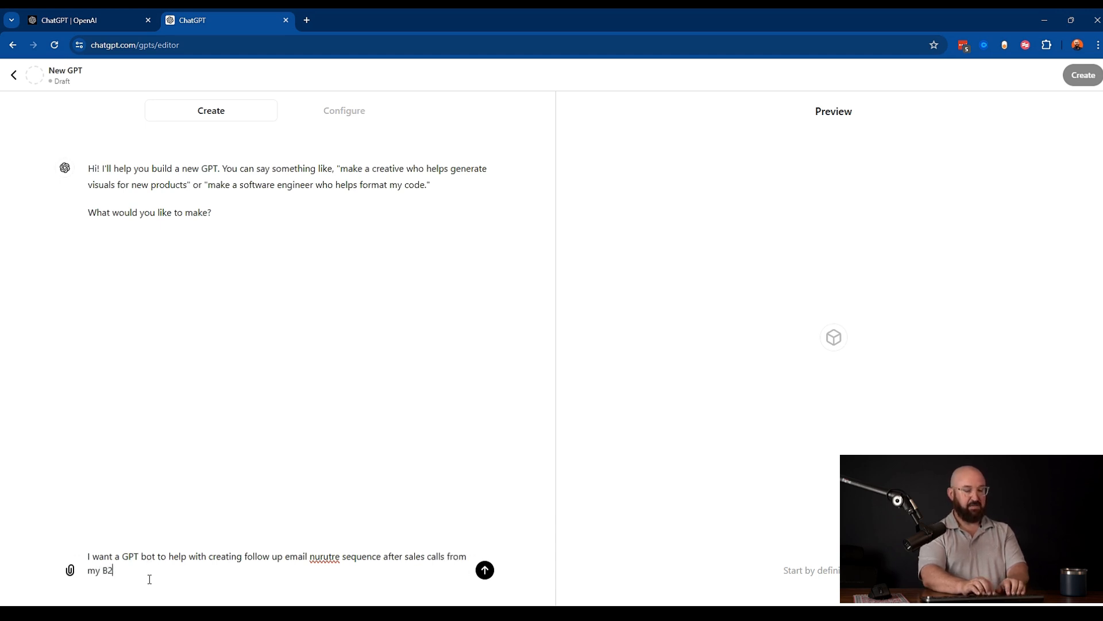
text(B Marekting Blueprint)
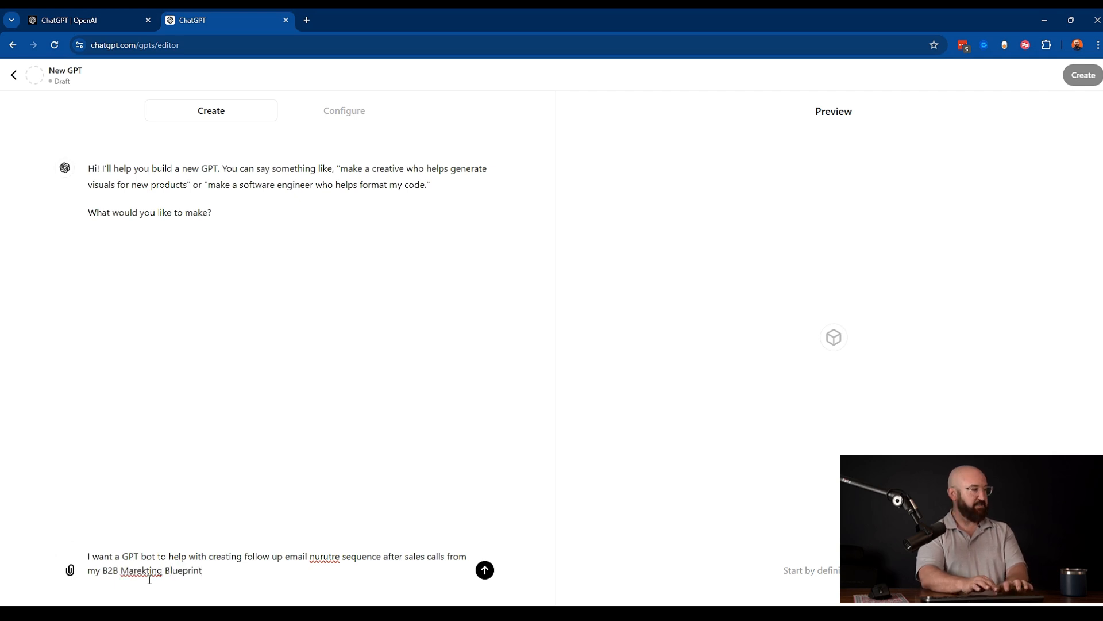
text( webinar)
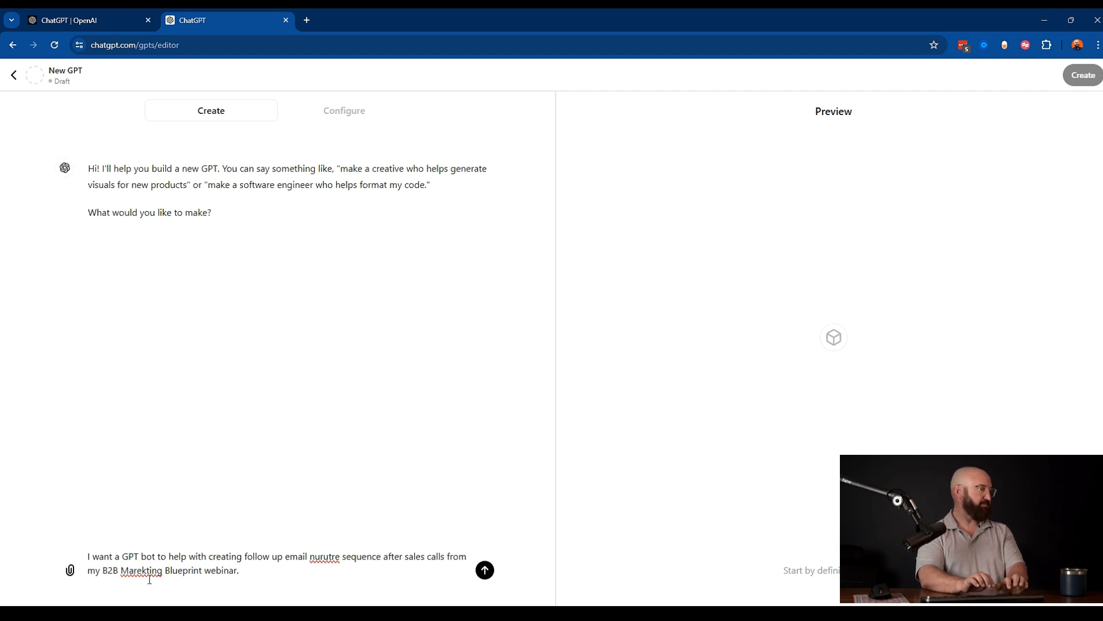
text(.)
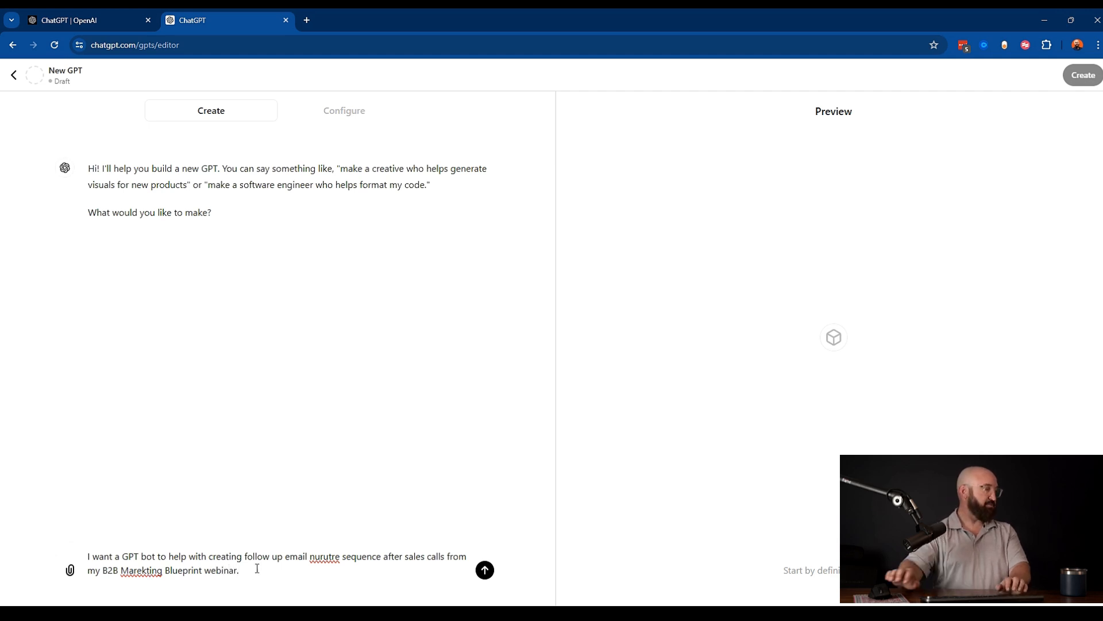
click(485, 570)
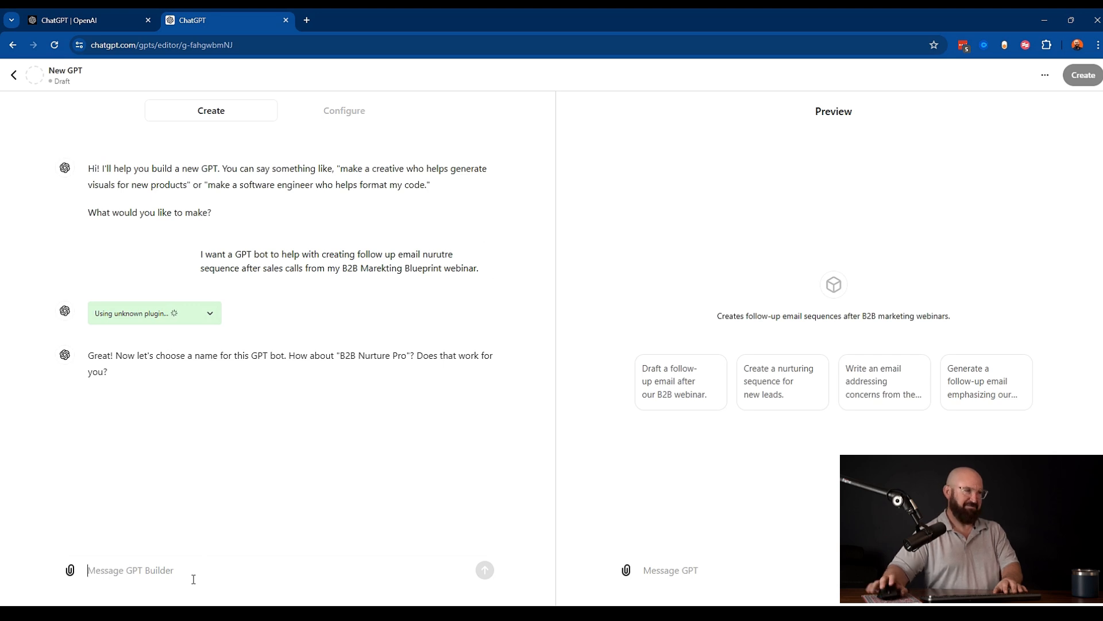
- Accept the suggested name B2B Nurture Pro and approve the generated profile picture
text(Sure)
key(Return)
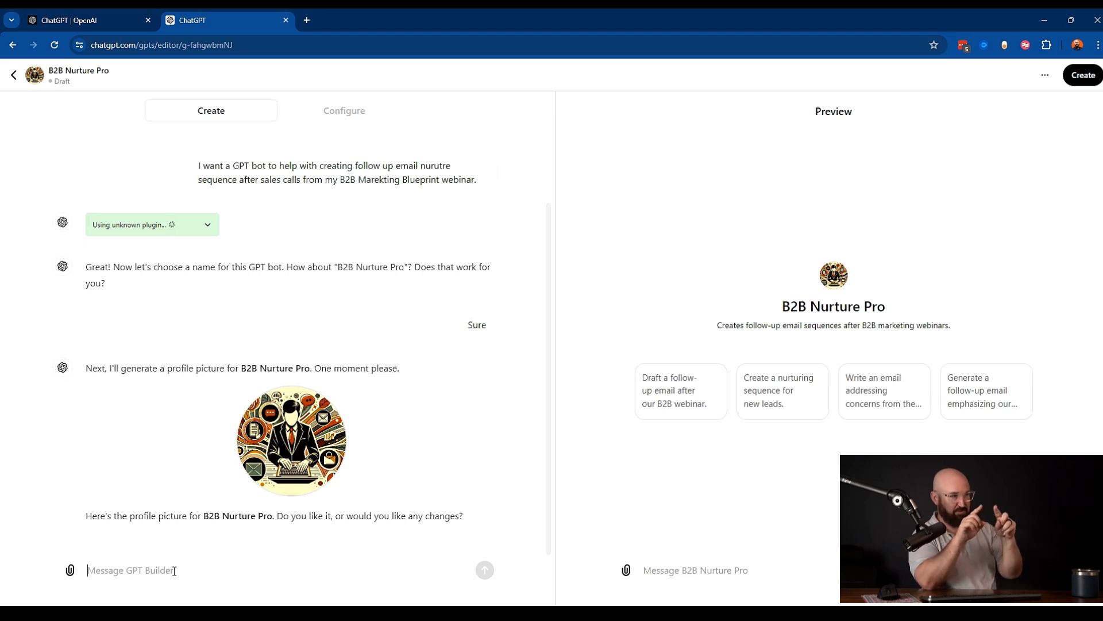
text(love it)
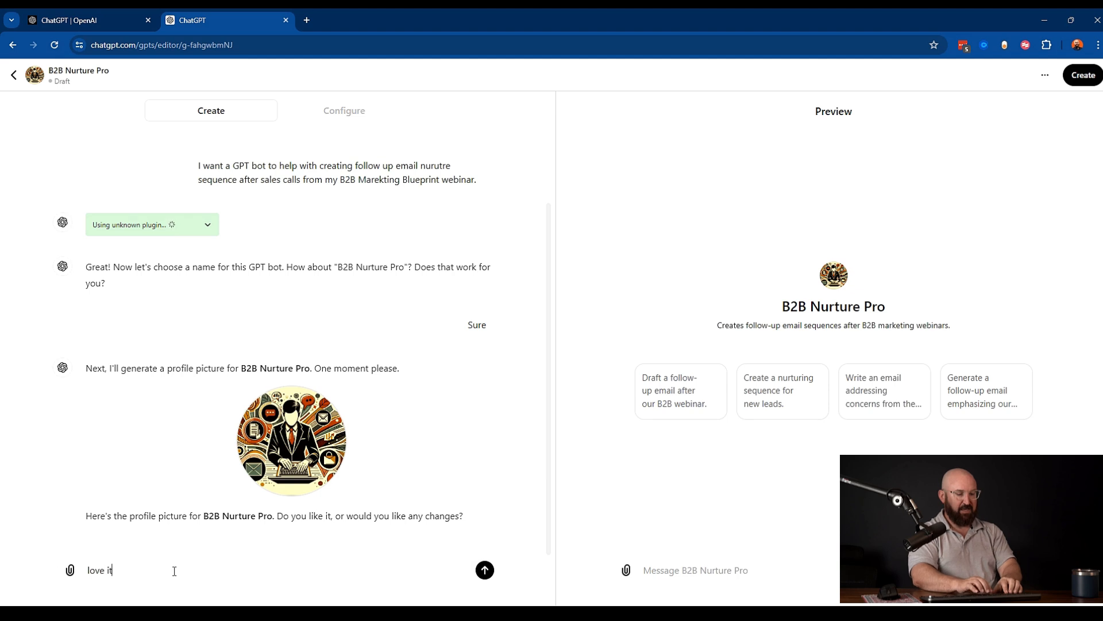
key(Return)
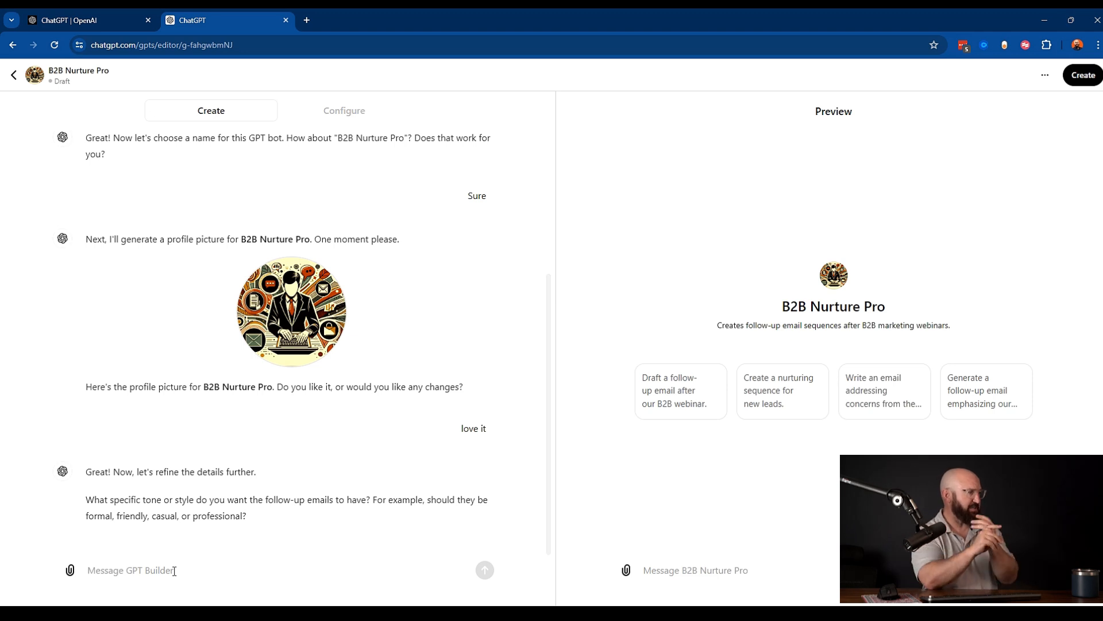
- Answer the tone question with "Friendly nurutring and casual tone"
text(f)
key(BackSpace)
text(Friendly nurutring)
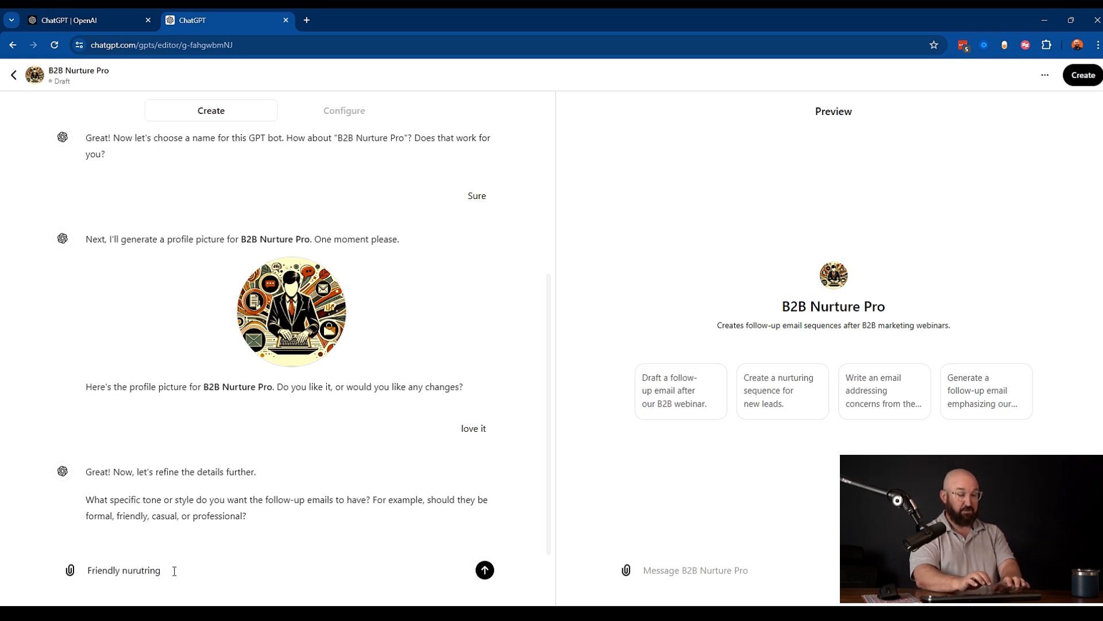
text( and ca)
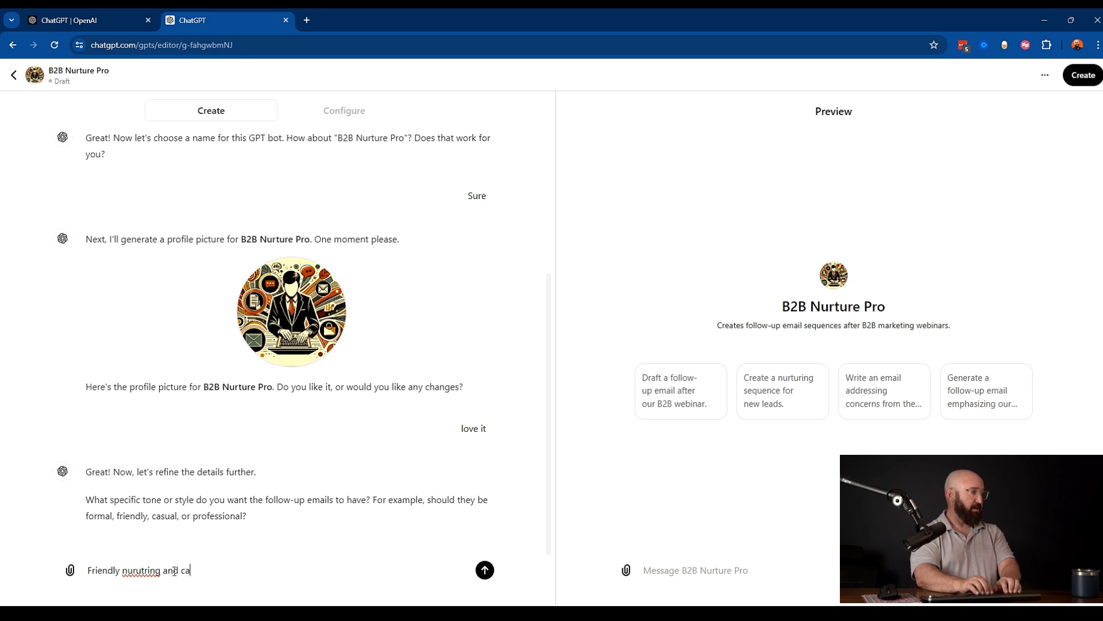
text(sual tone)
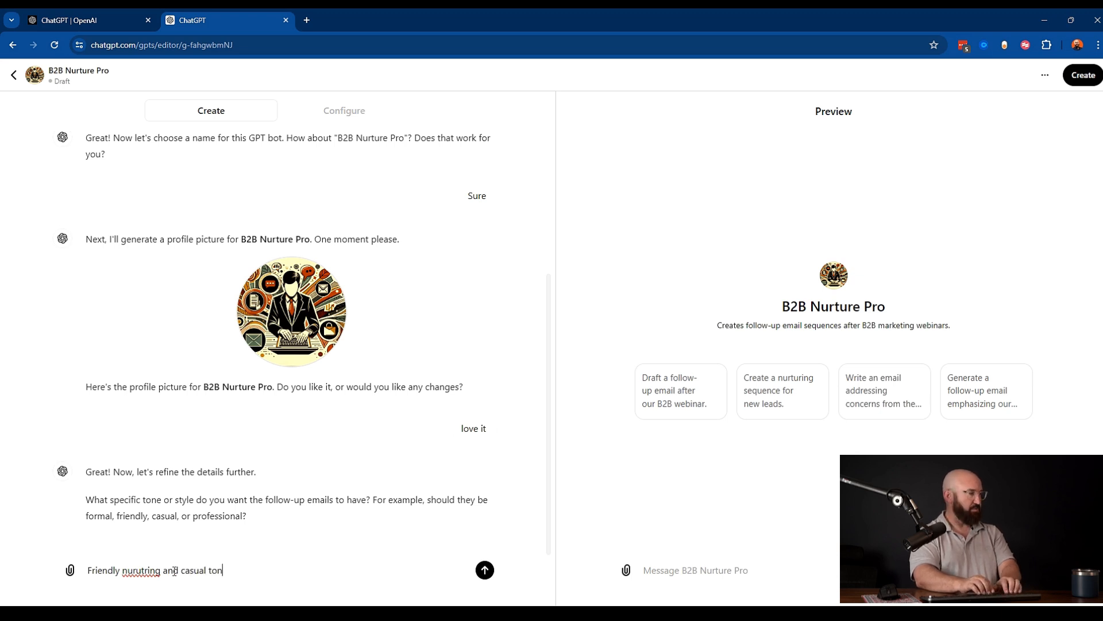
key(Return)
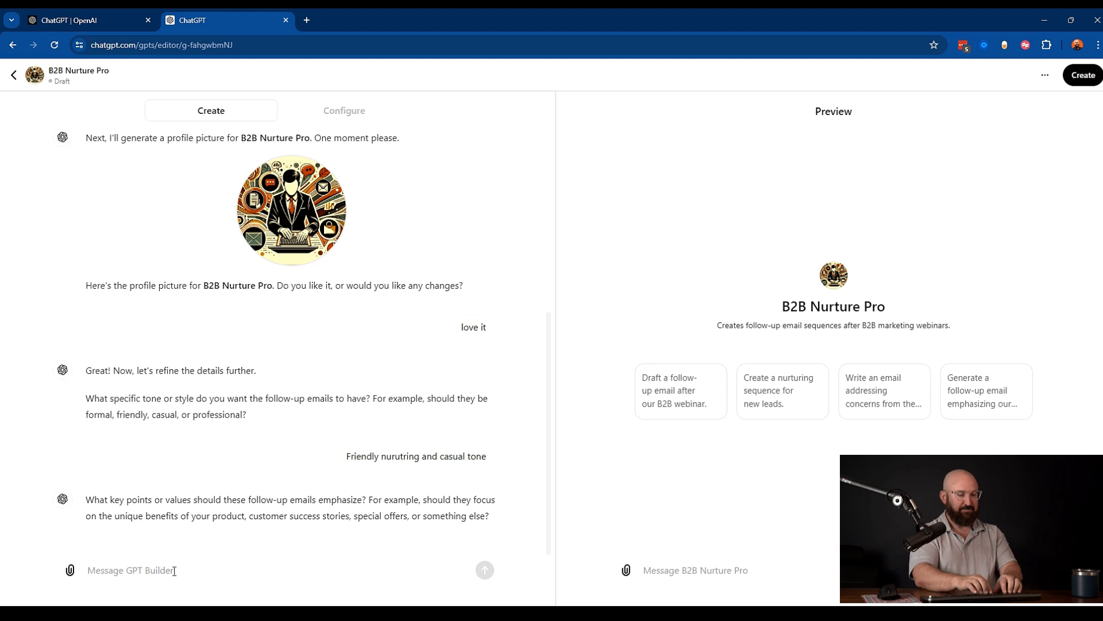
- Attach the B2B Marketing Blueprint Webinar.pdf file from the computer to the reply
text(T)
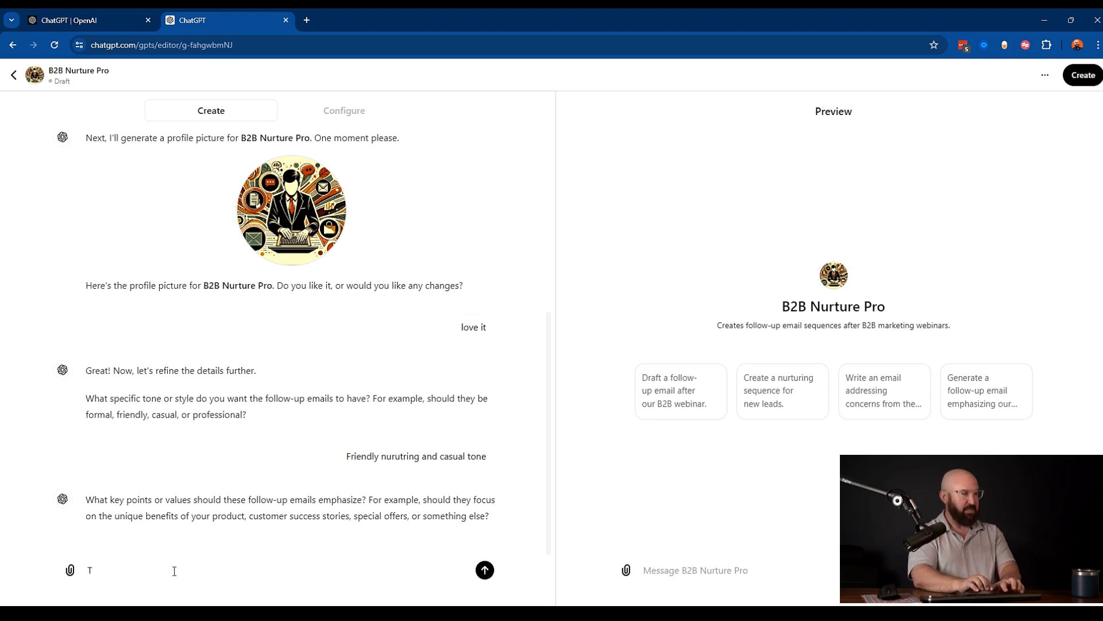
click(70, 571)
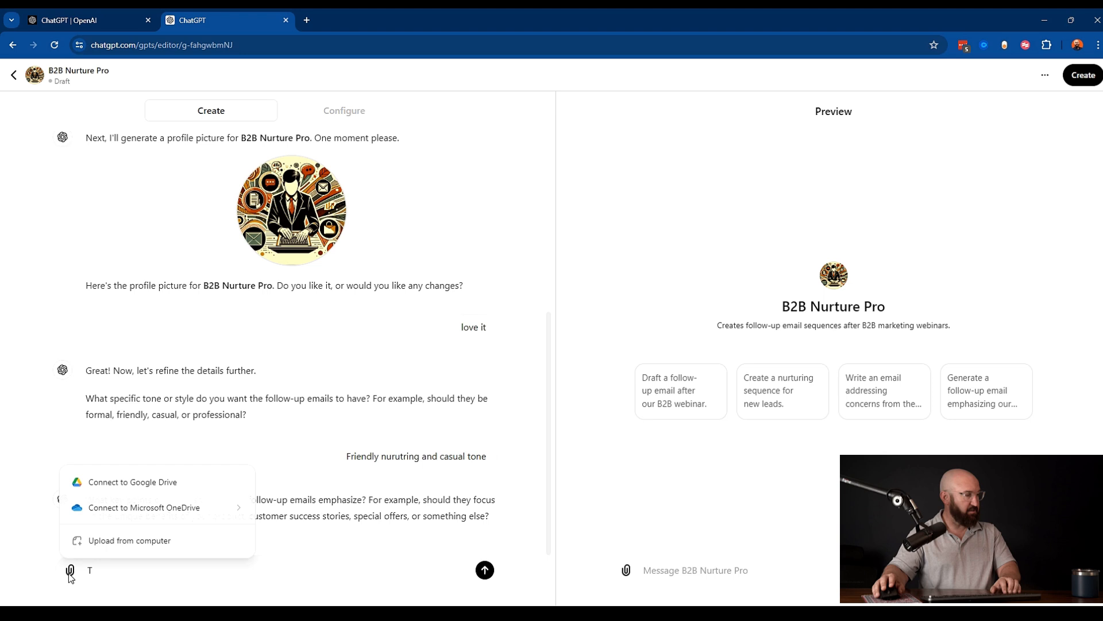
click(106, 543)
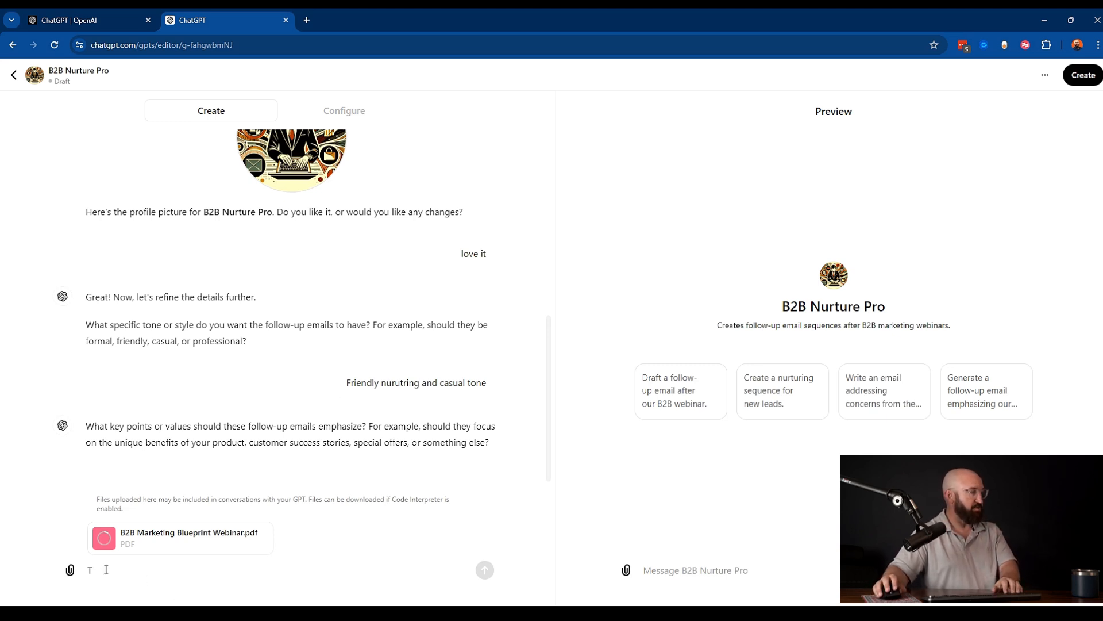
- Answer the key-points question: use points from the uploaded webinar script and keep prospects aware of the consequences of not taking action
text(ake point)
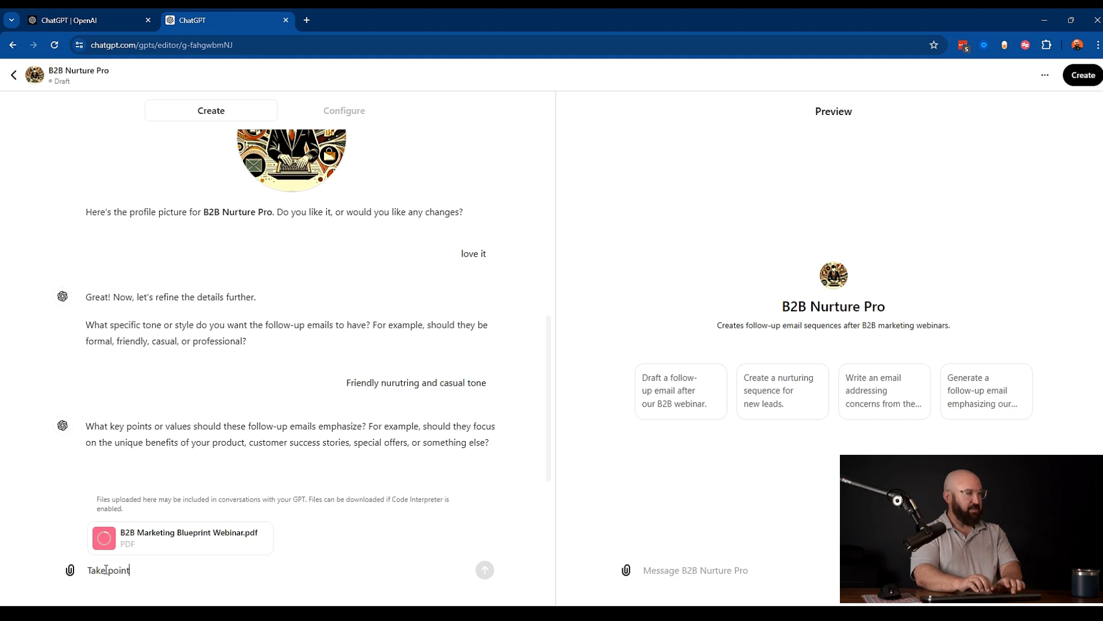
text( from the webina)
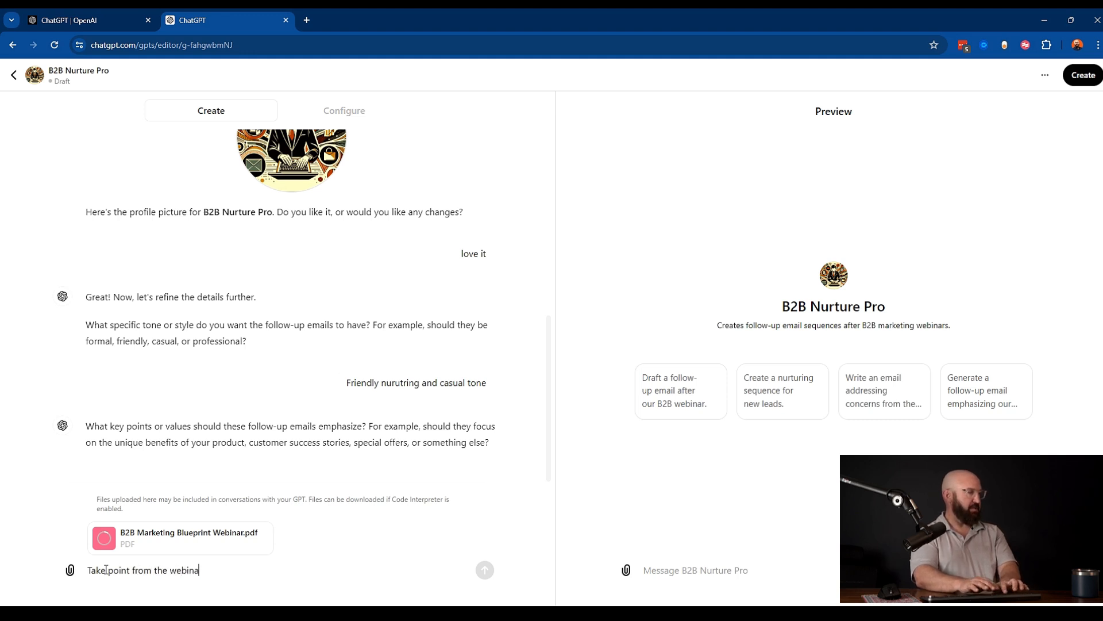
text(r script I )
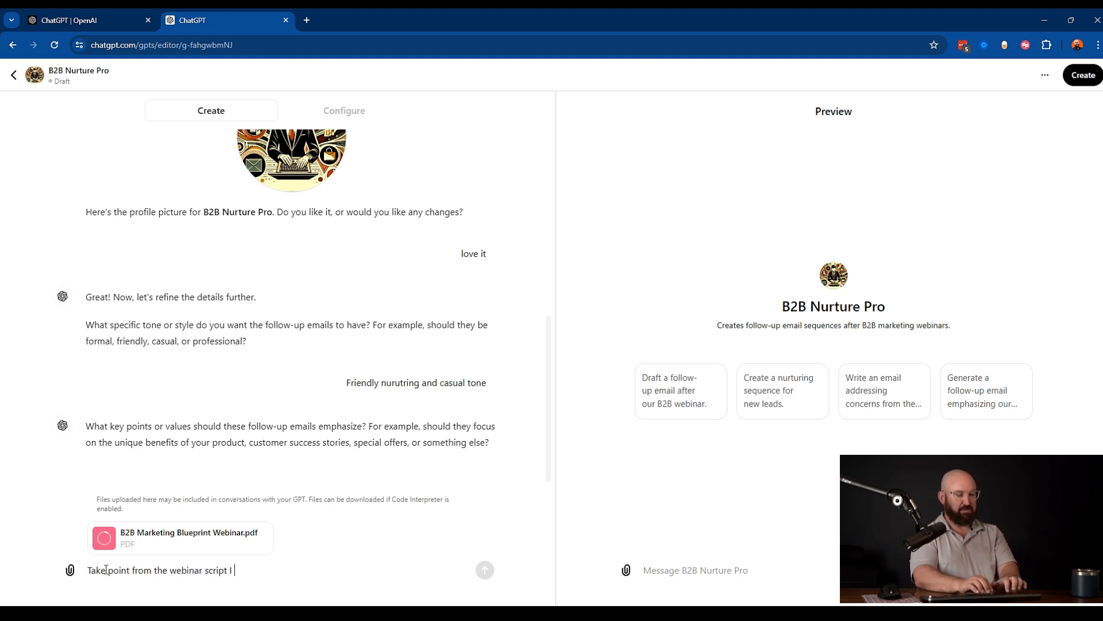
text(just uploaded )
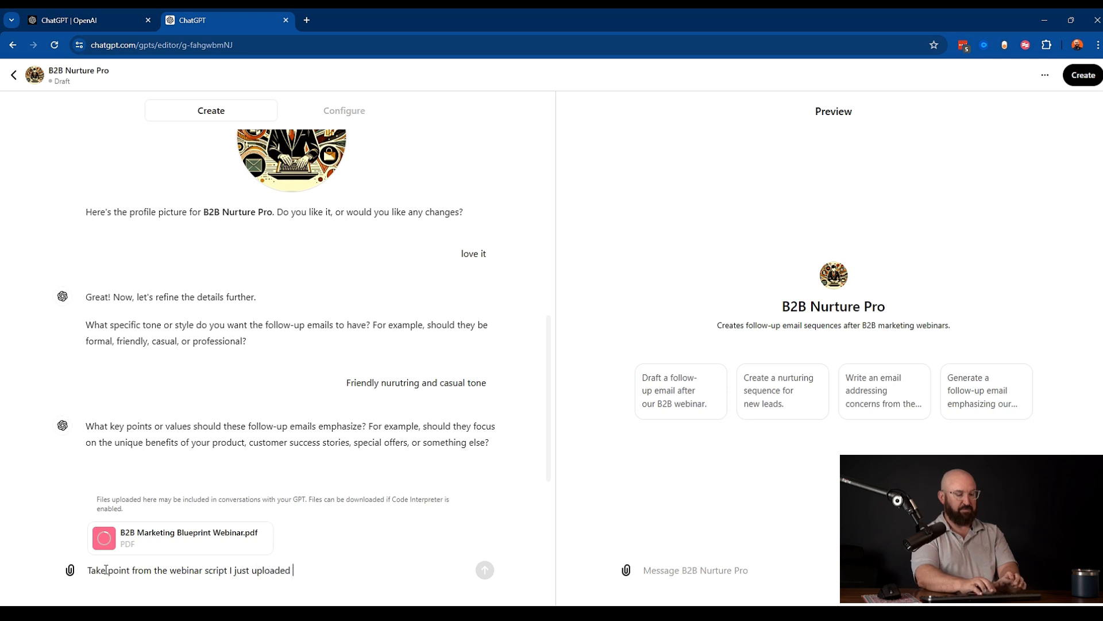
text(and we want)
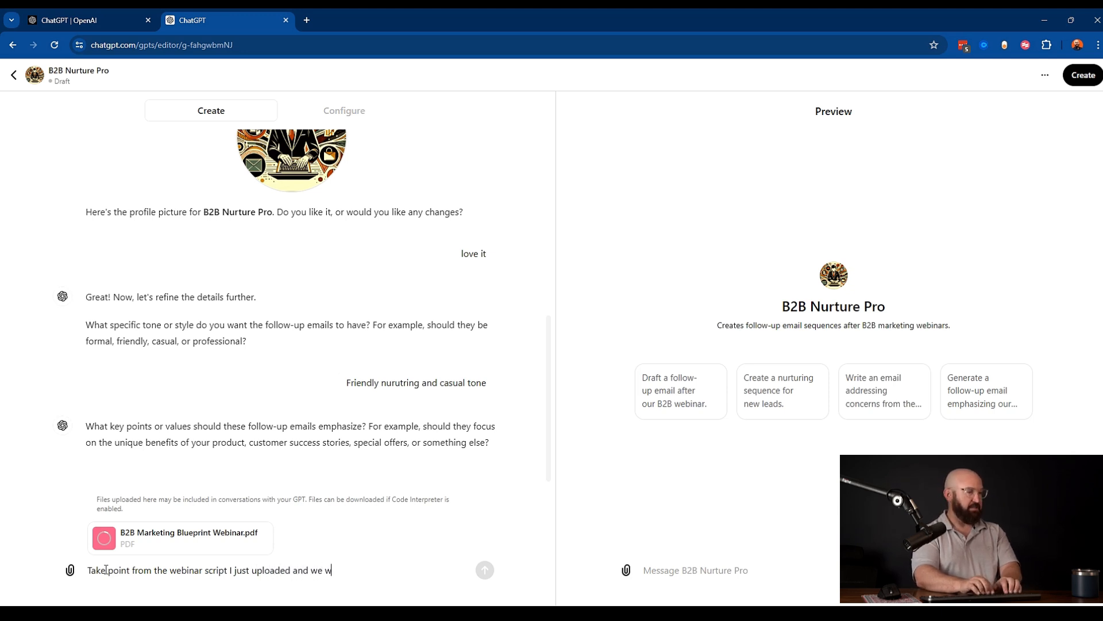
text(prospec)
text(t to kee)
text(lways )
text(bee)
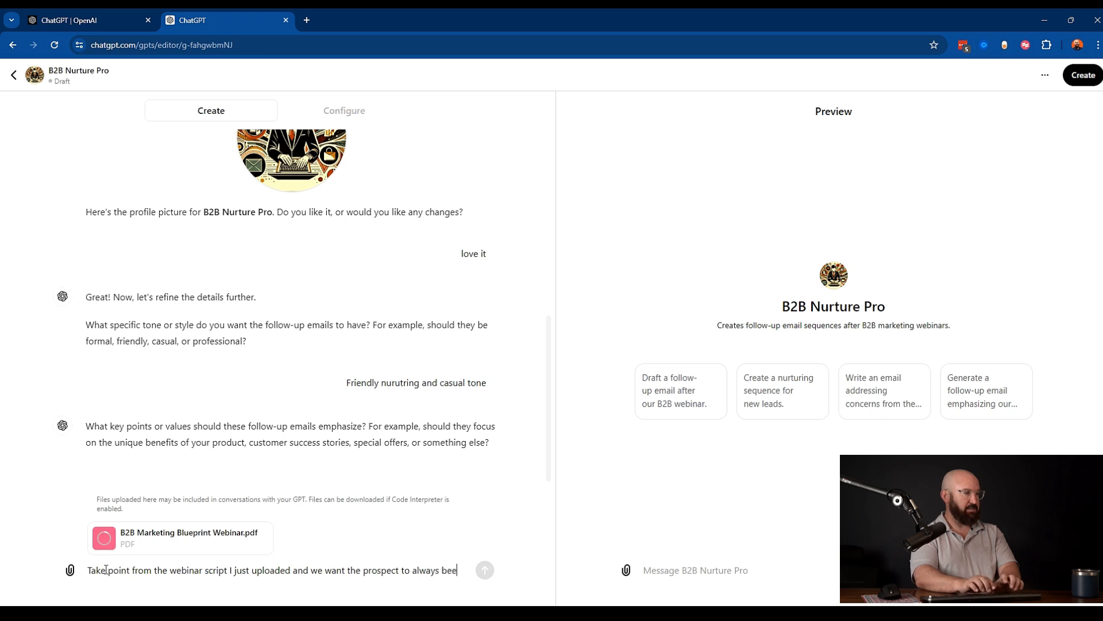
text(n aware taht)
text(hat)
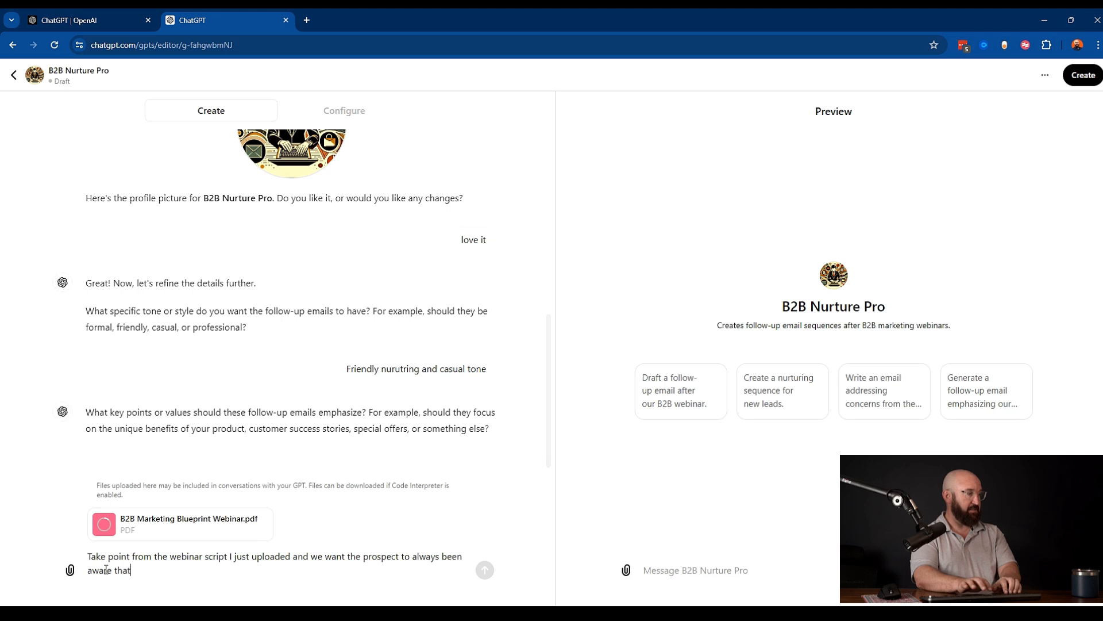
key(BackSpace)
key(BackSpace)
key(BackSpace)
text(o)
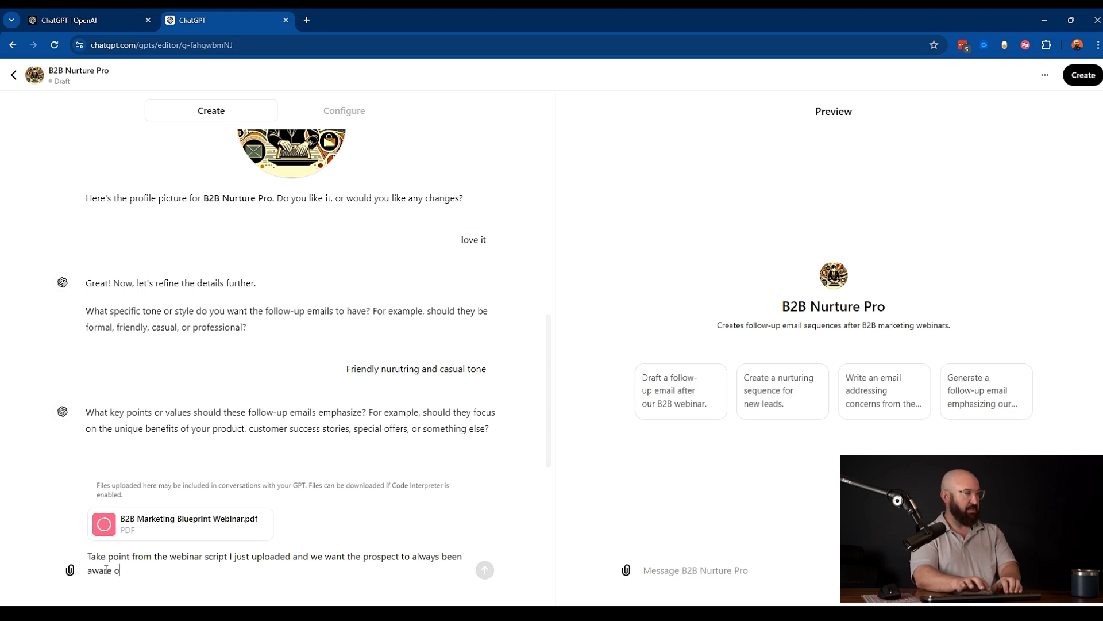
text(f the consiquences)
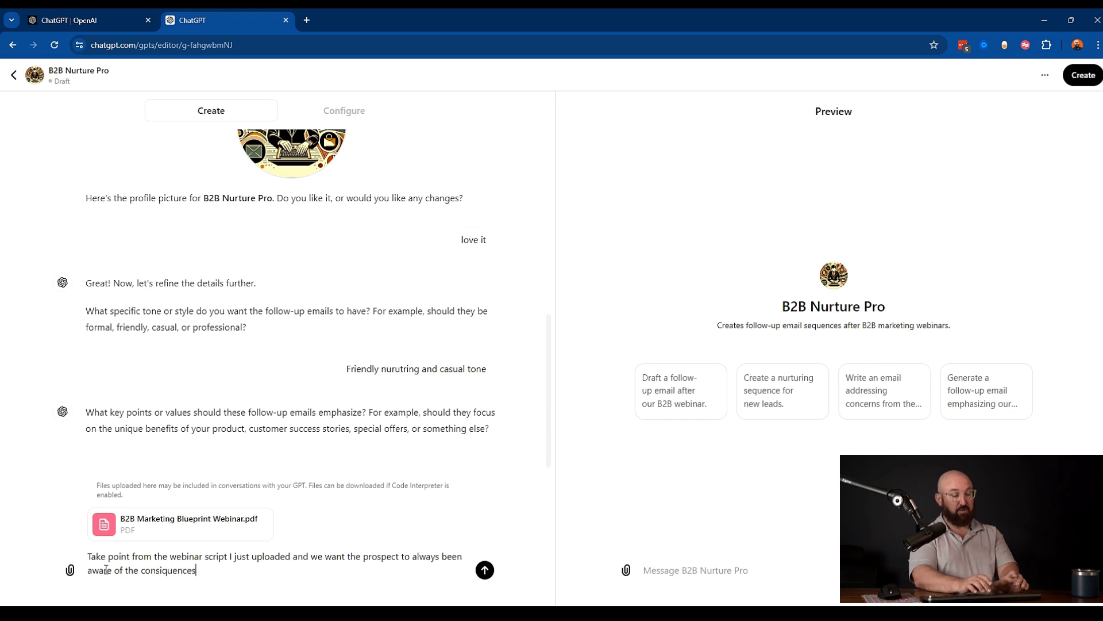
text( of not taking action after )
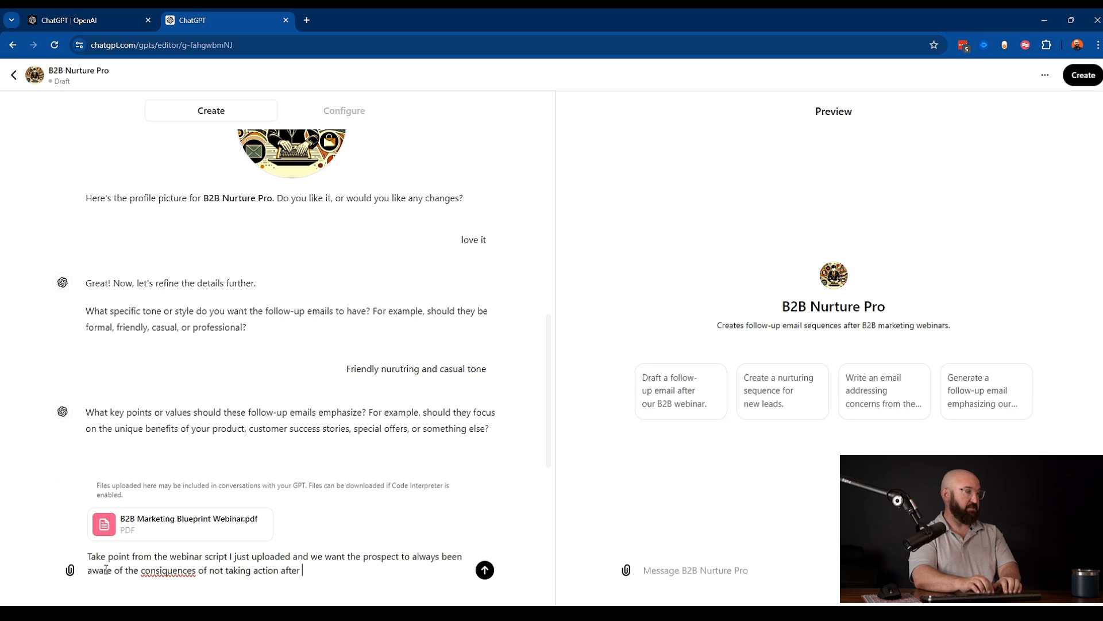
text(getting all of t)
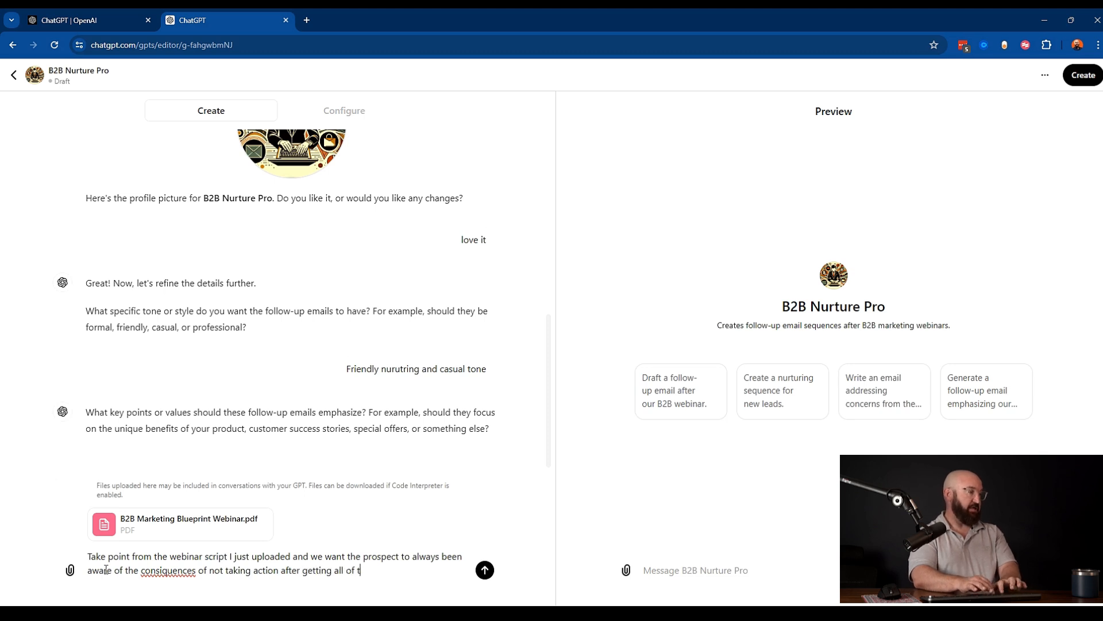
text(he great inform)
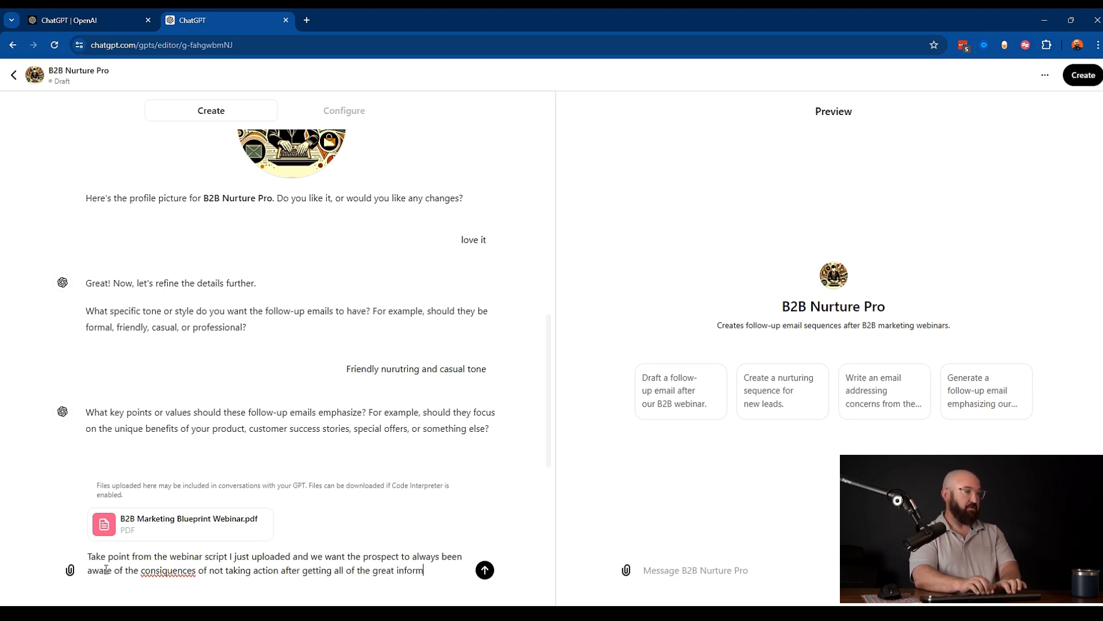
text(ation from)
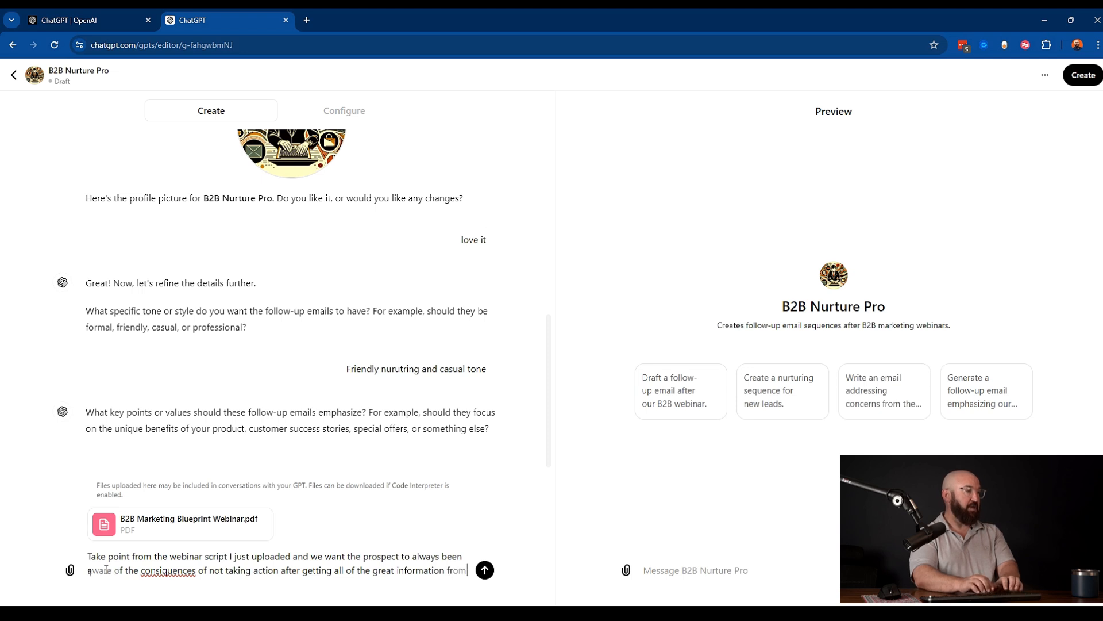
text( the wbebin)
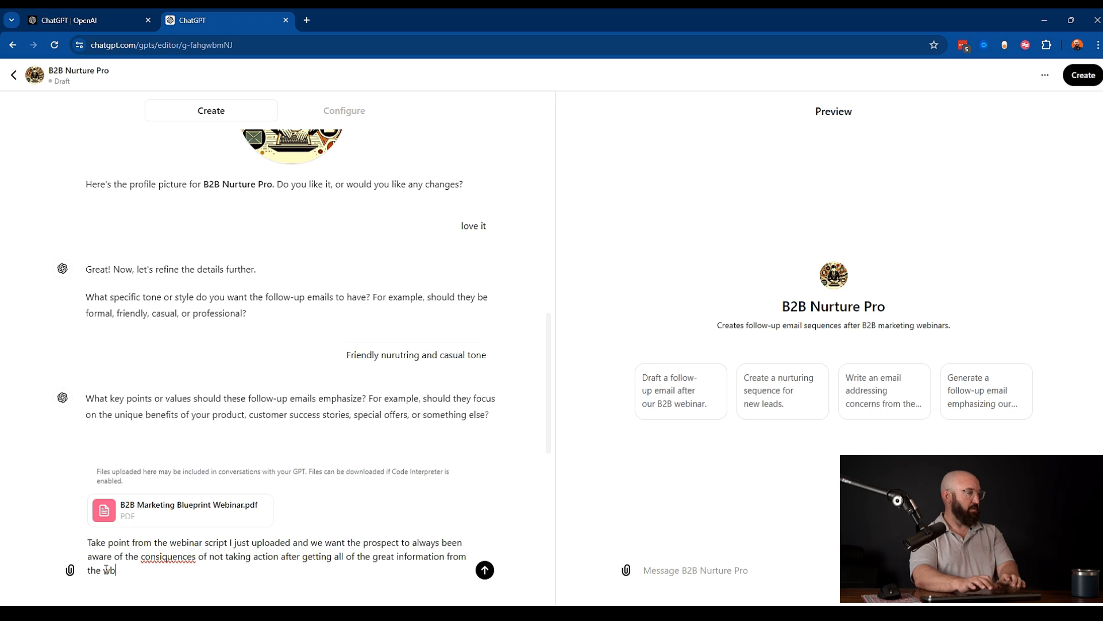
key(BackSpace)
key(BackSpace)
key(BackSpace)
key(BackSpace)
key(BackSpace)
text(ebinar)
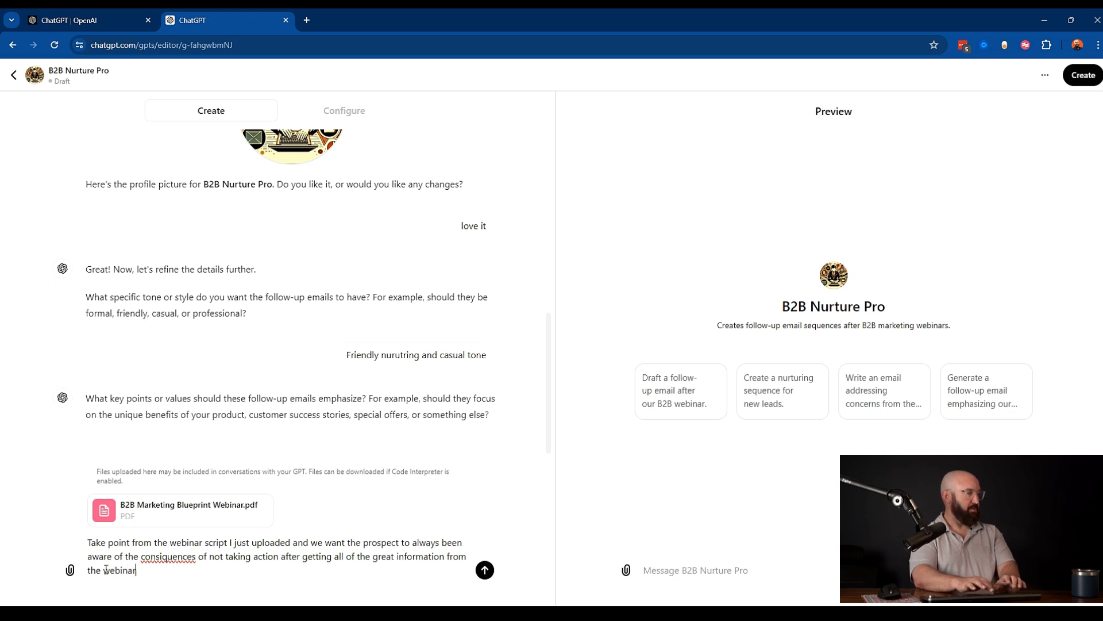
key(Return)
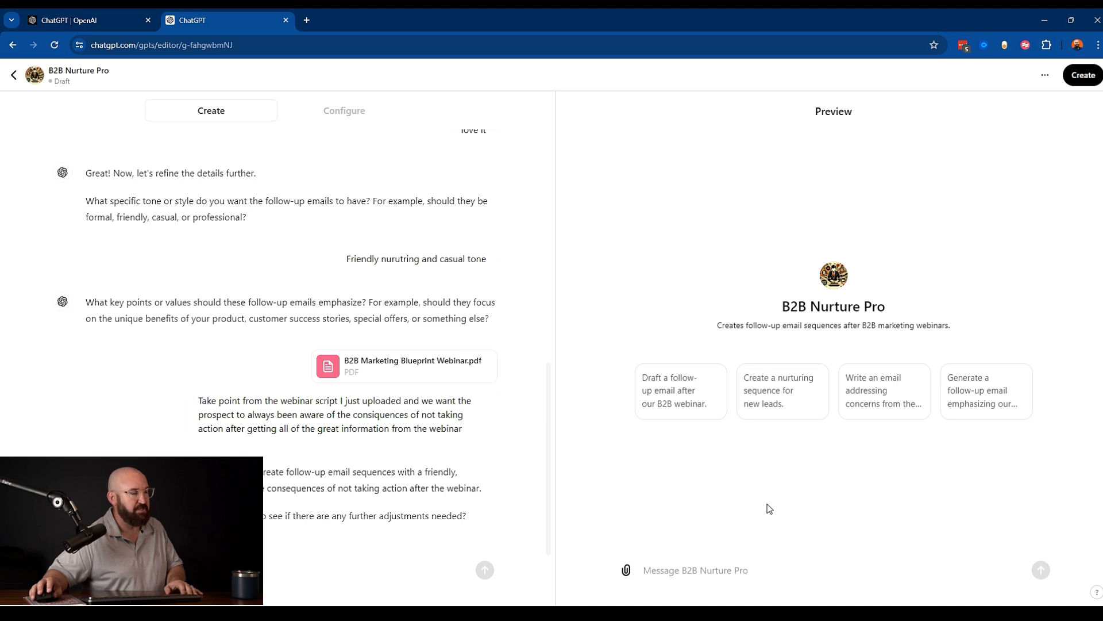
- Test the GPT in the preview with a message about a prospect at Blue Craze drinks co. discussing hiring us to implement the B2B marketing blueprint
click(686, 570)
text(Just g)
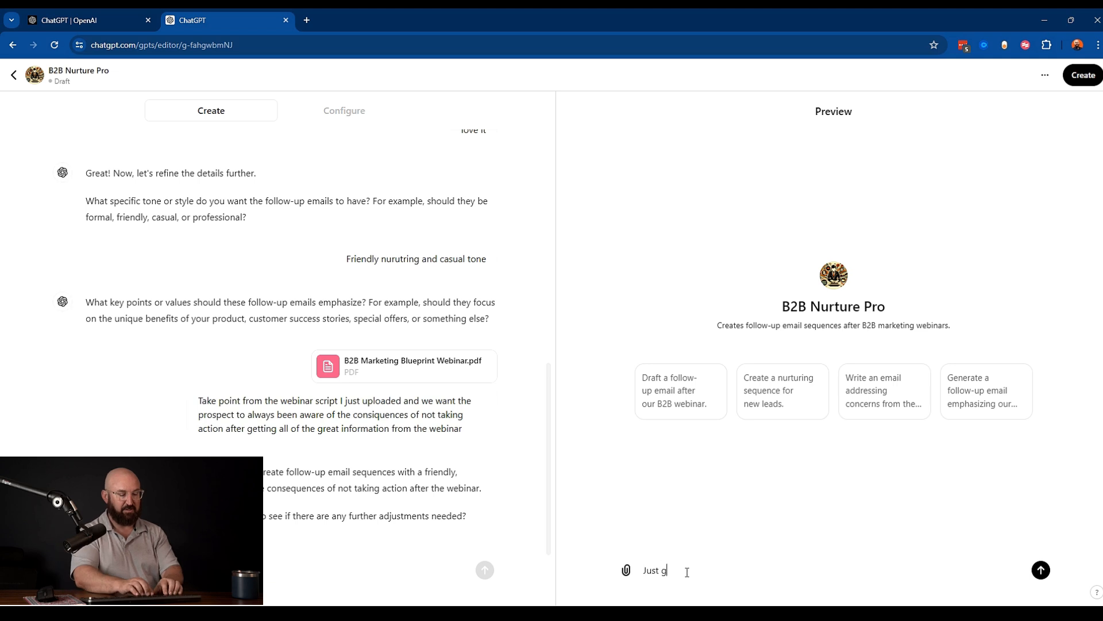
text(ot off the phon)
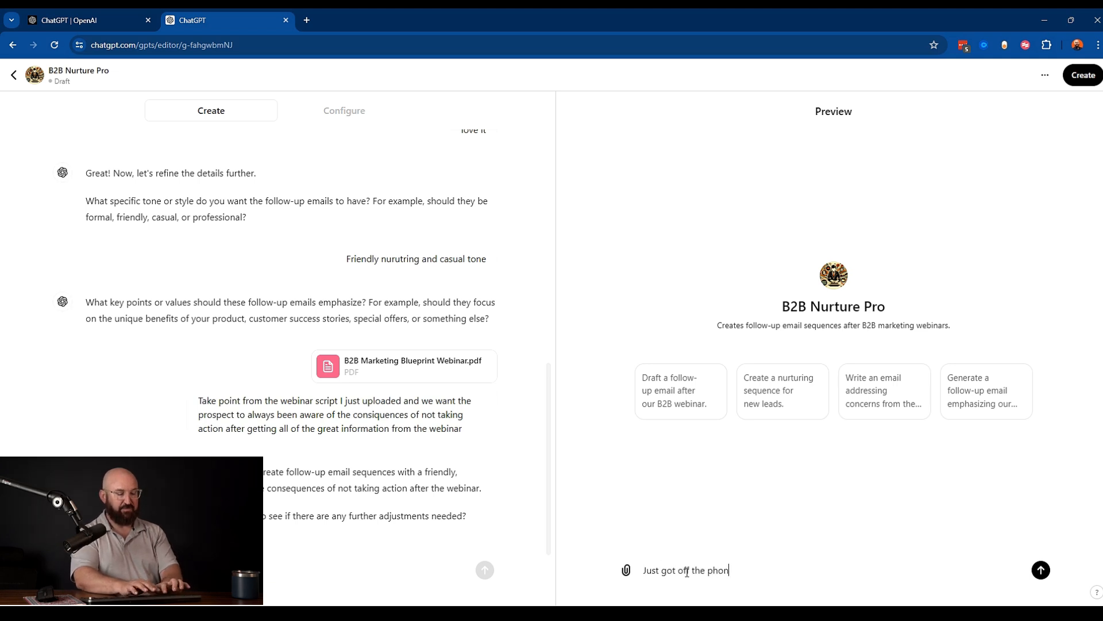
text(e with Barabara from Blue Craze)
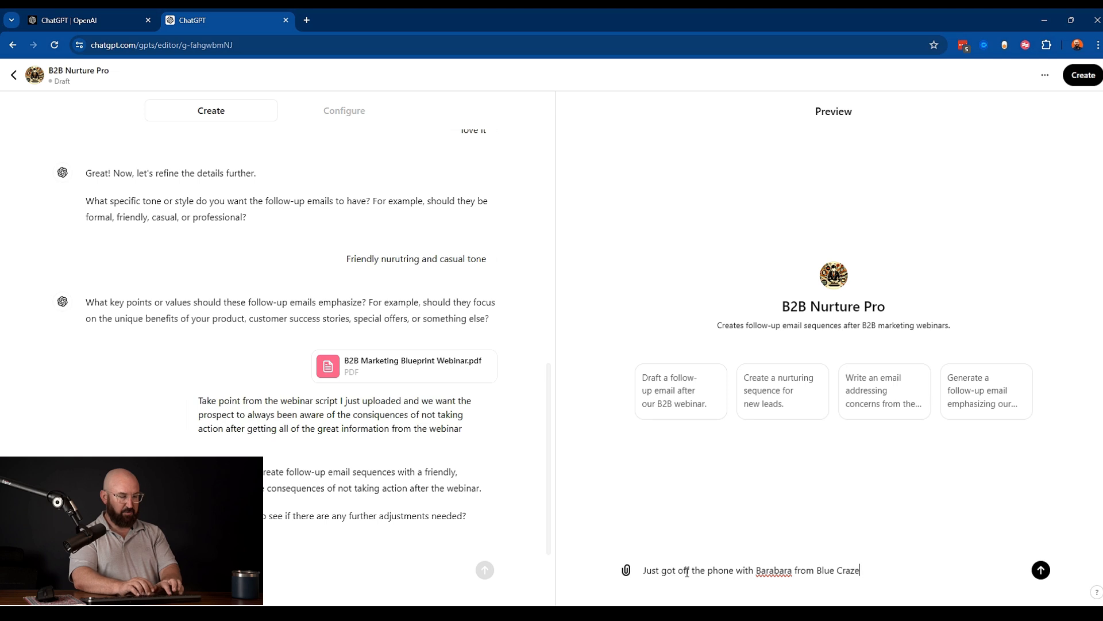
text( drinks)
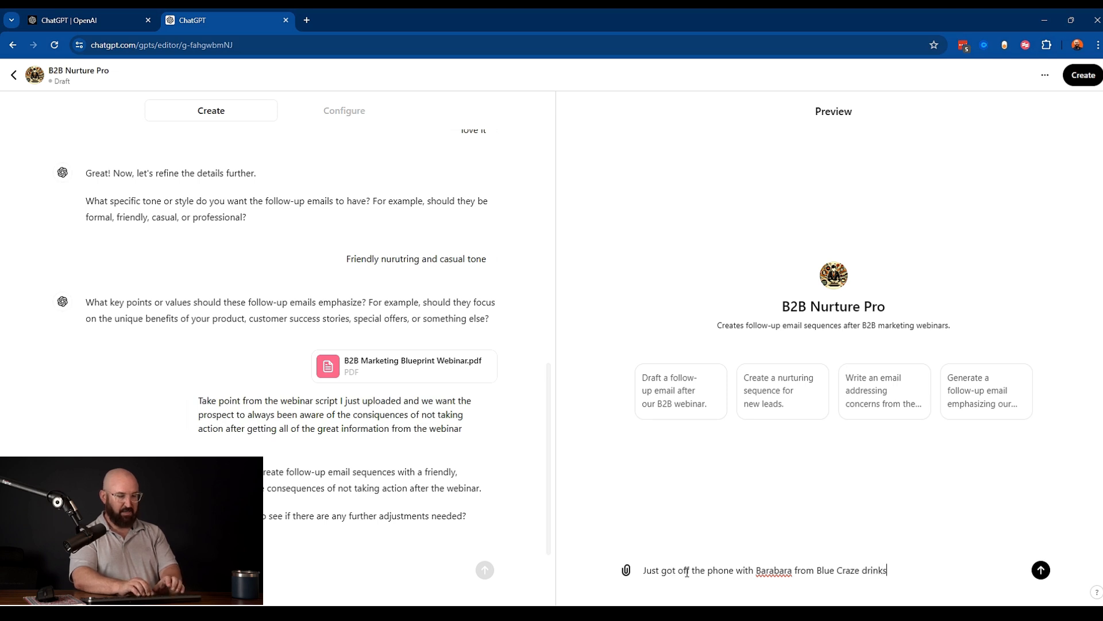
text( co. and she)
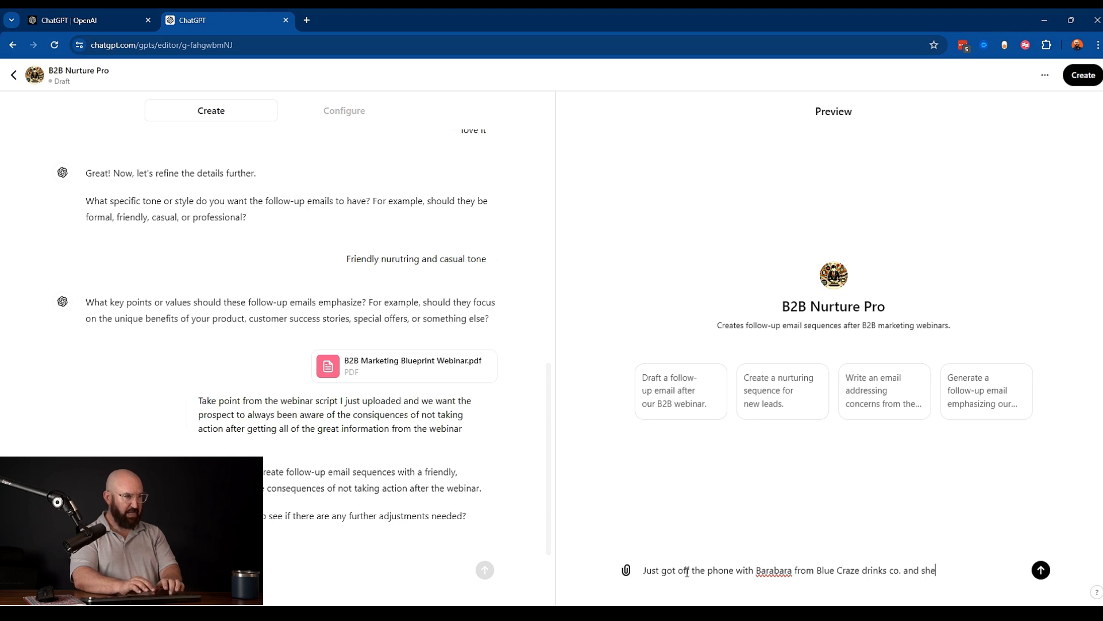
text( is talking with )
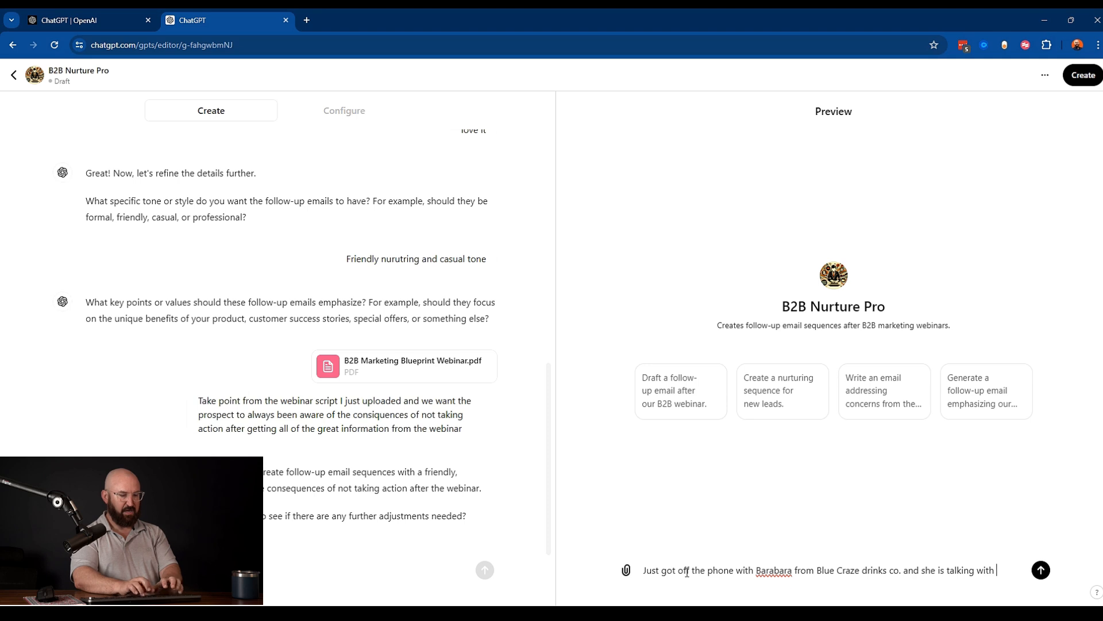
text(her bo)
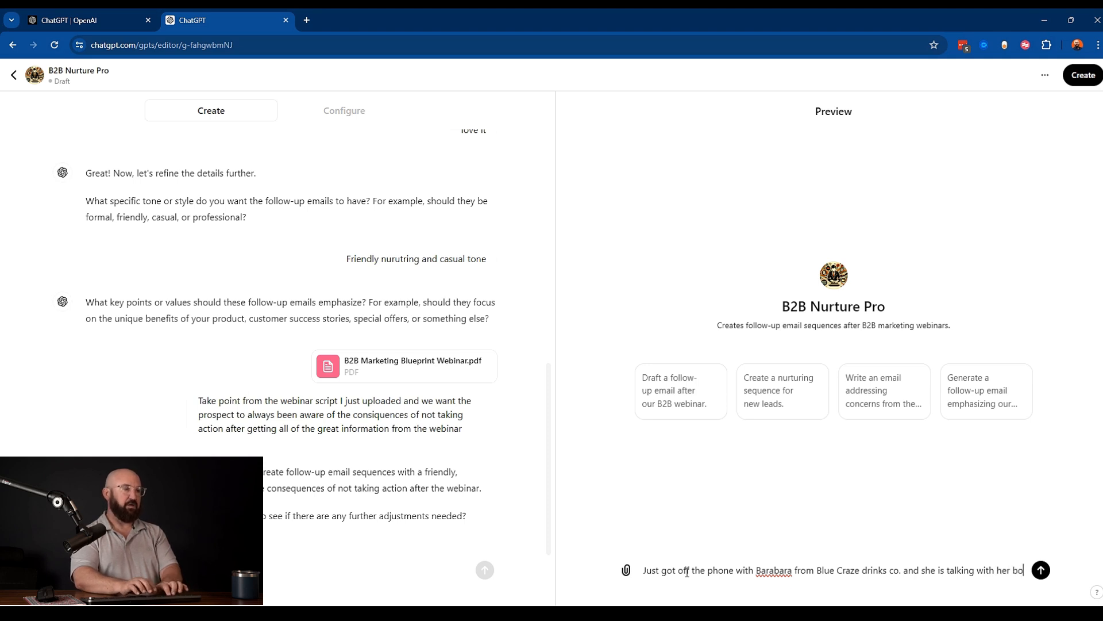
text(sses about hiring us)
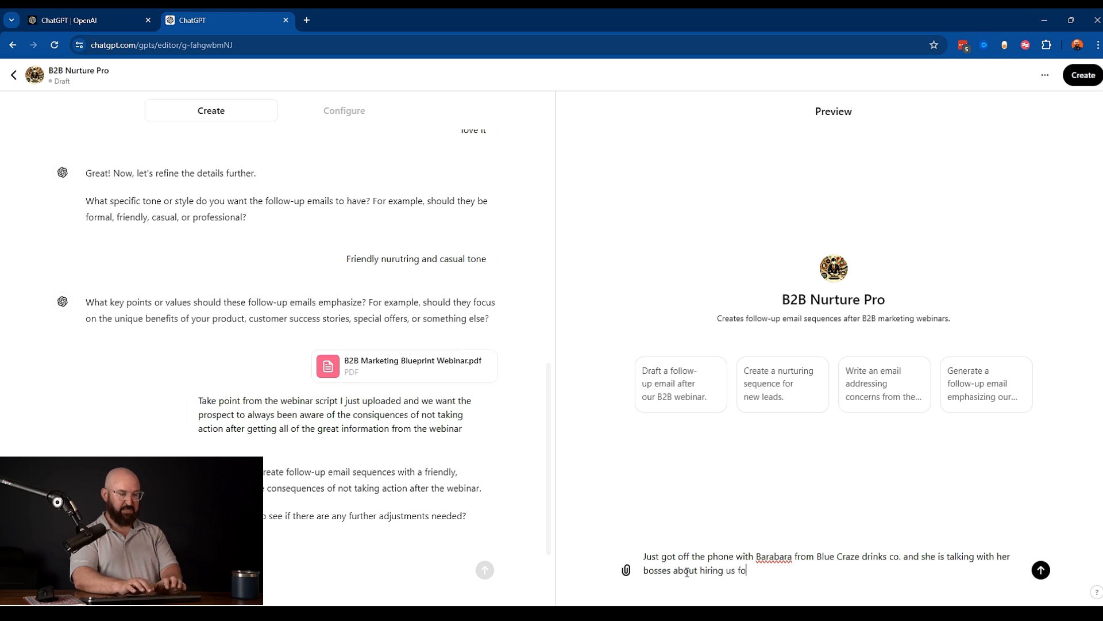
text( to implem)
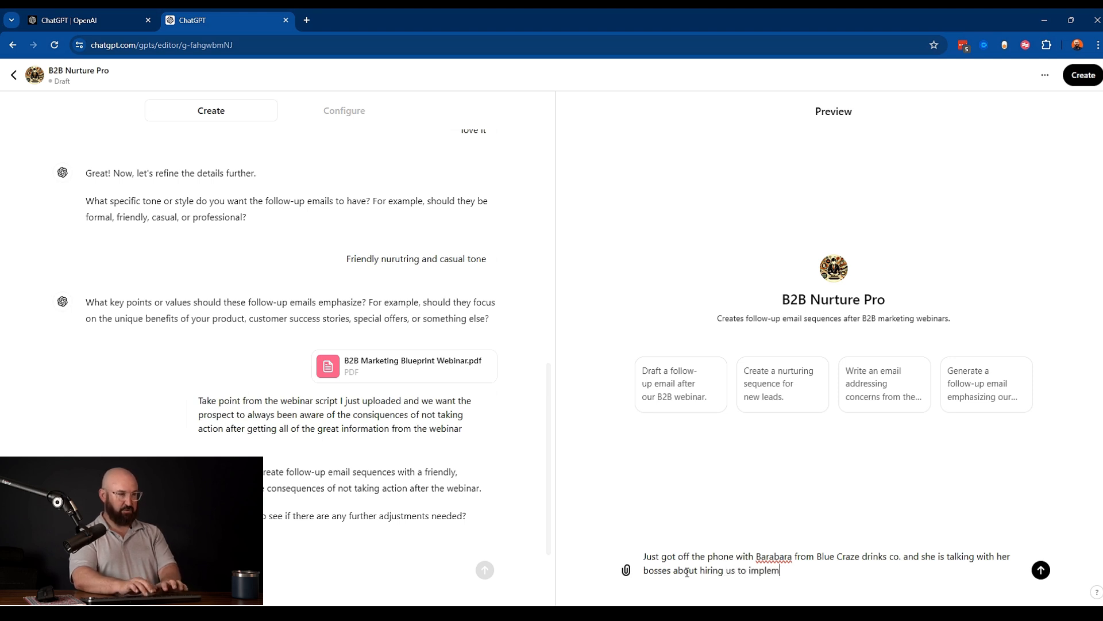
text(ent our B2)
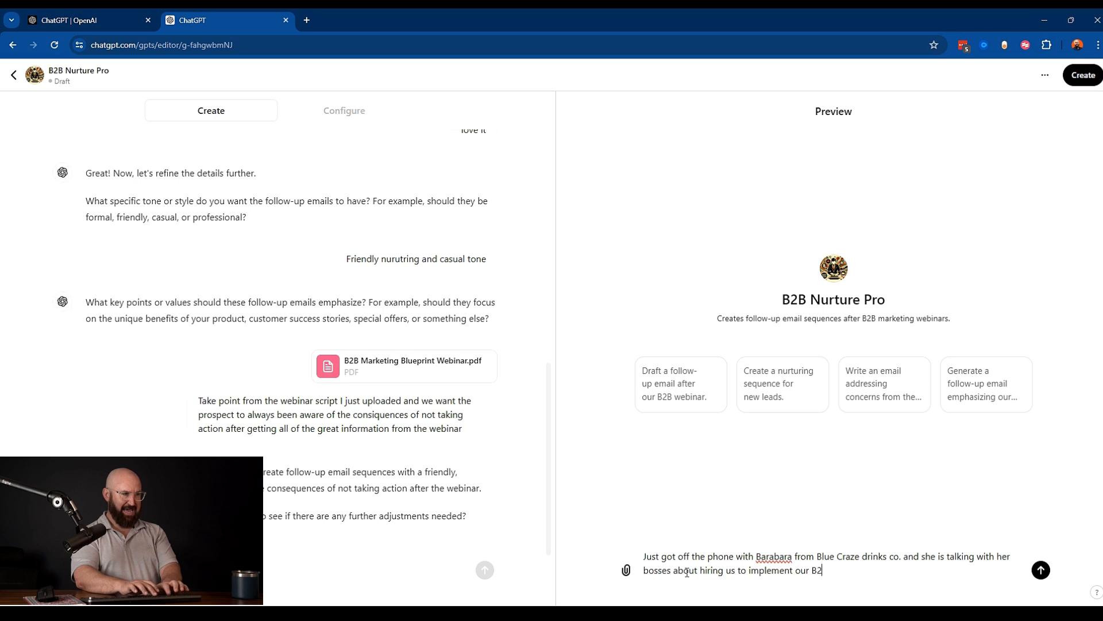
text(B marekting)
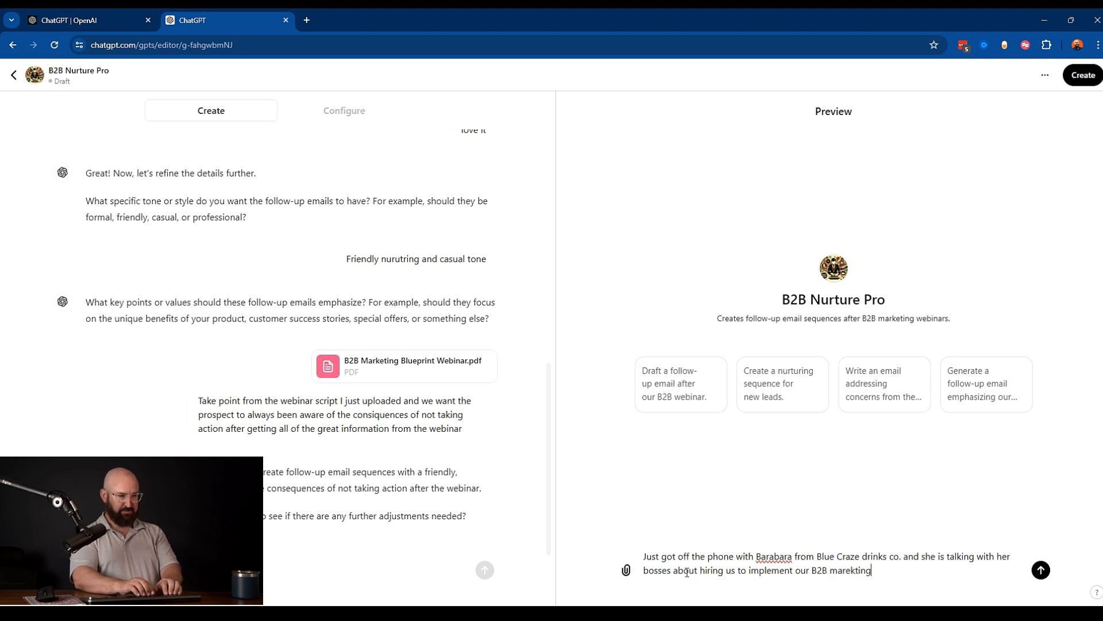
text( blueprint.)
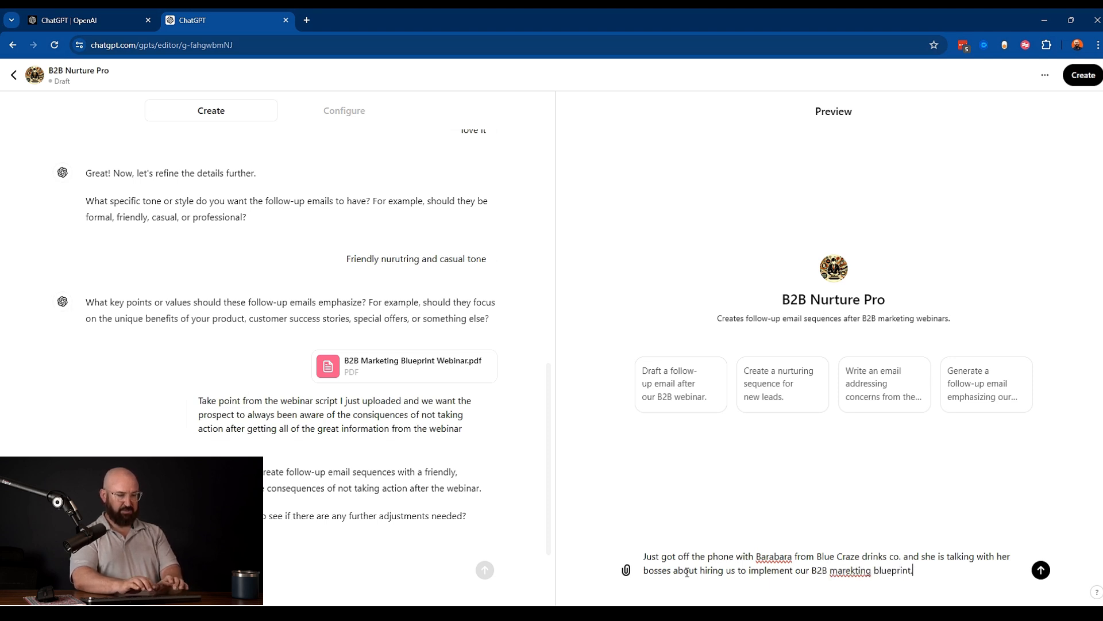
click(1040, 570)
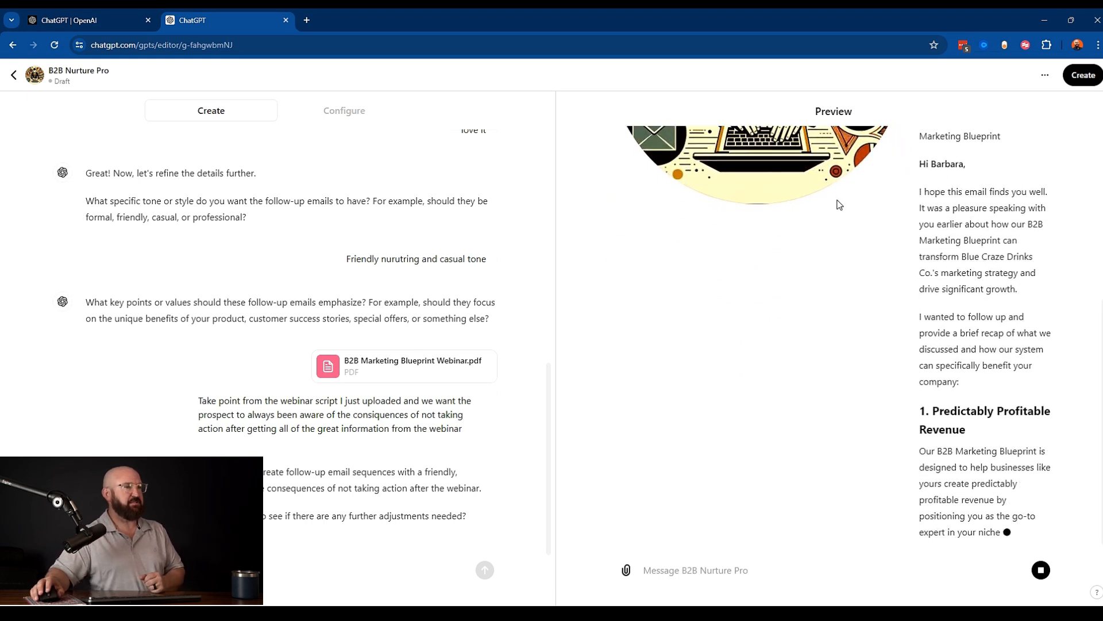
- Review the follow-up email generated in the preview conversation
scroll(823, 399, up, 5)
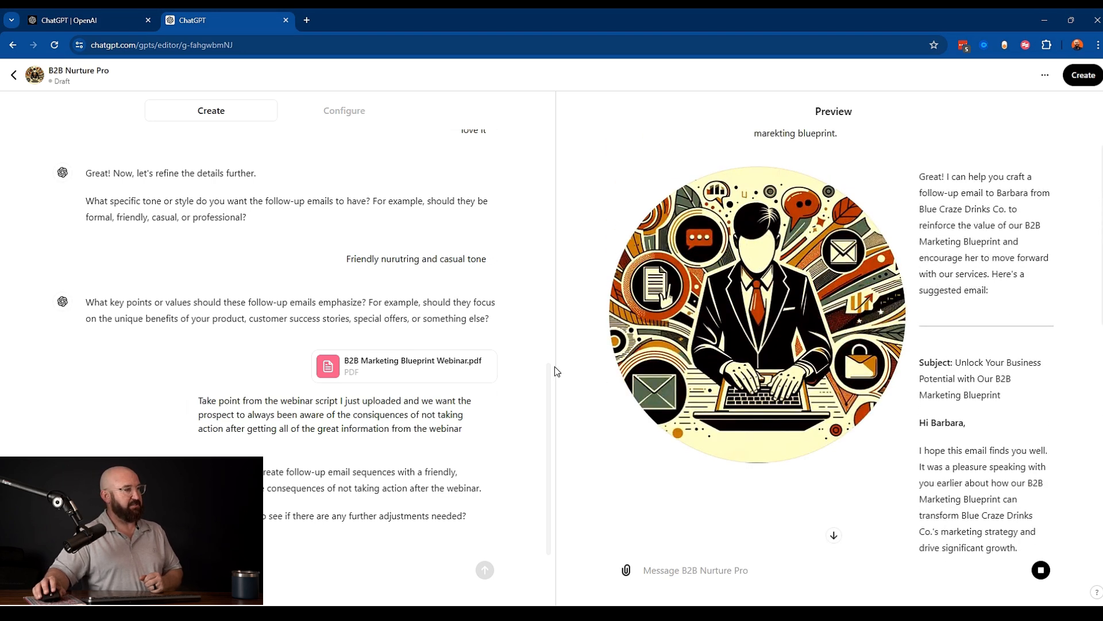
scroll(950, 466, down, 3)
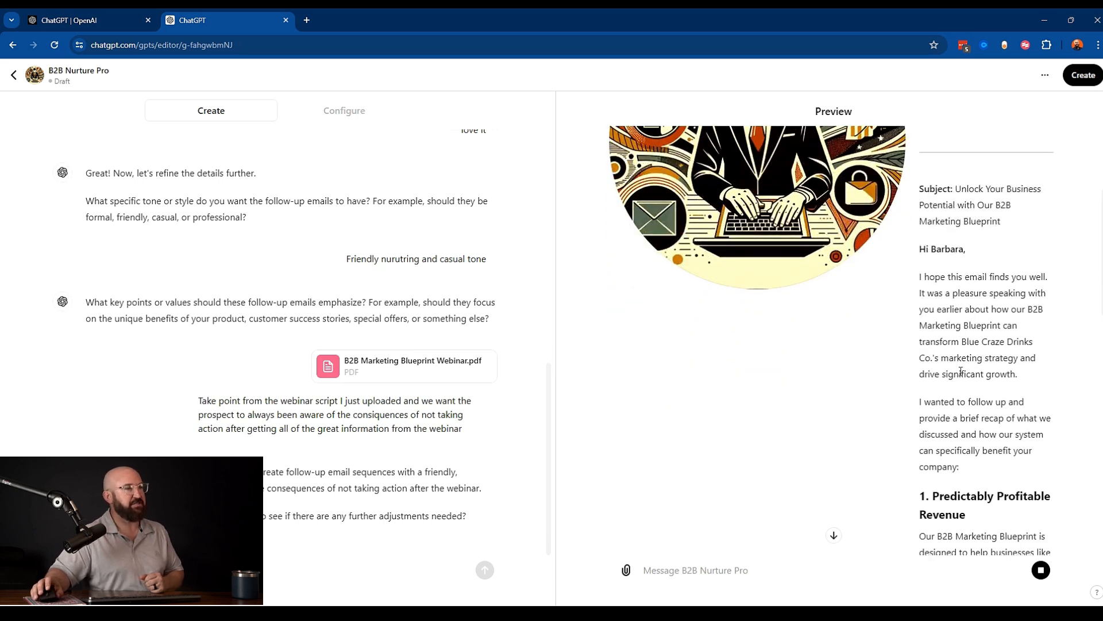
scroll(960, 371, down, 3)
scroll(962, 373, up, 6)
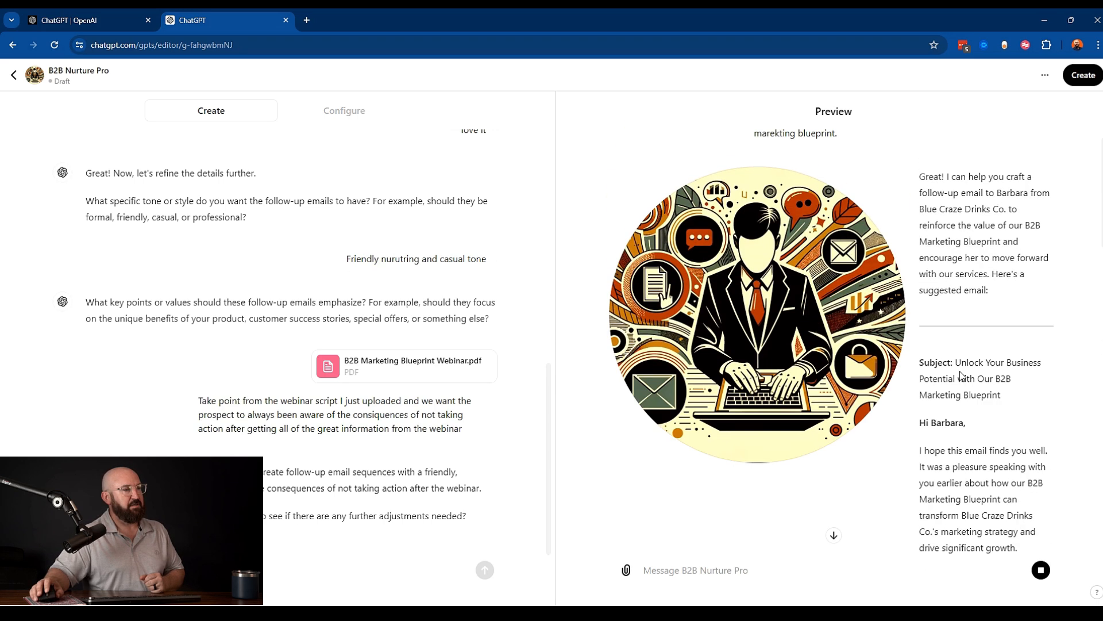
scroll(960, 374, up, 1)
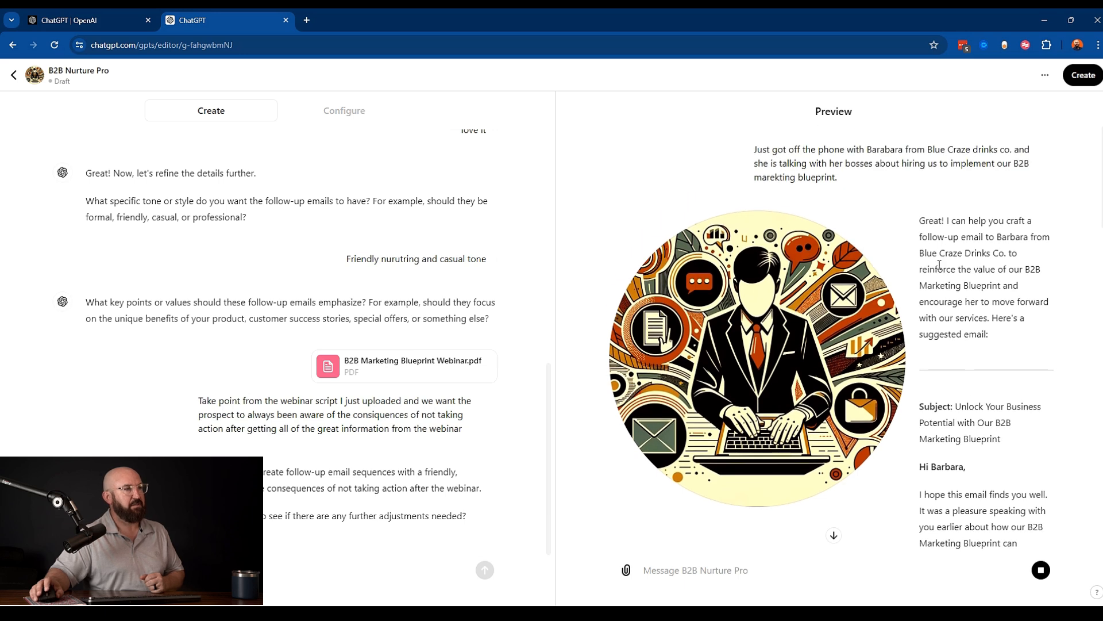
scroll(957, 443, down, 2)
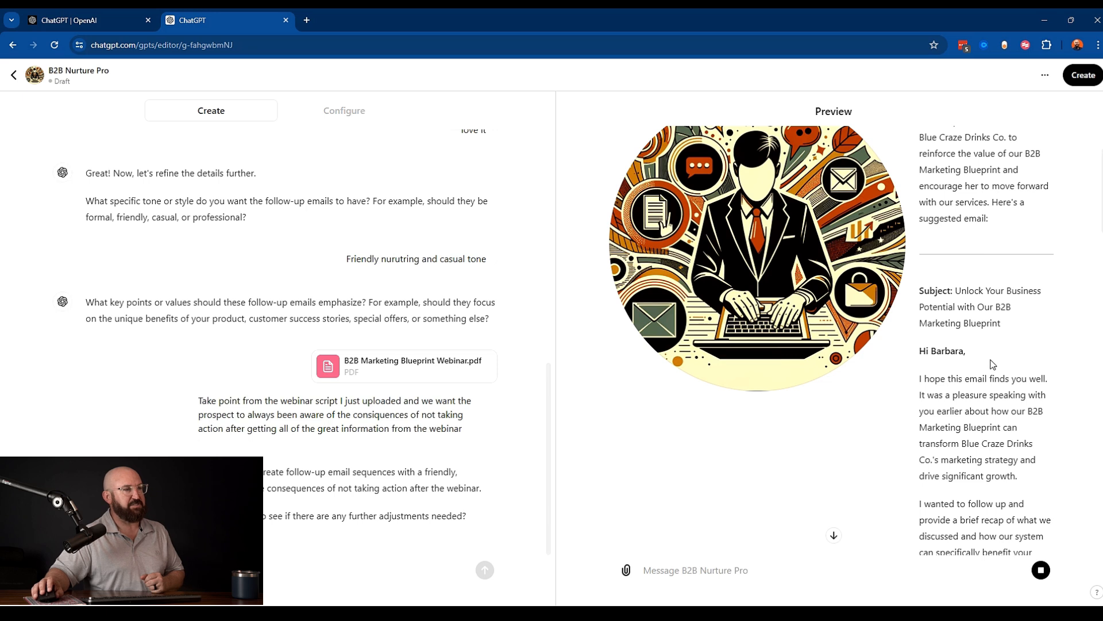
scroll(966, 310, down, 2)
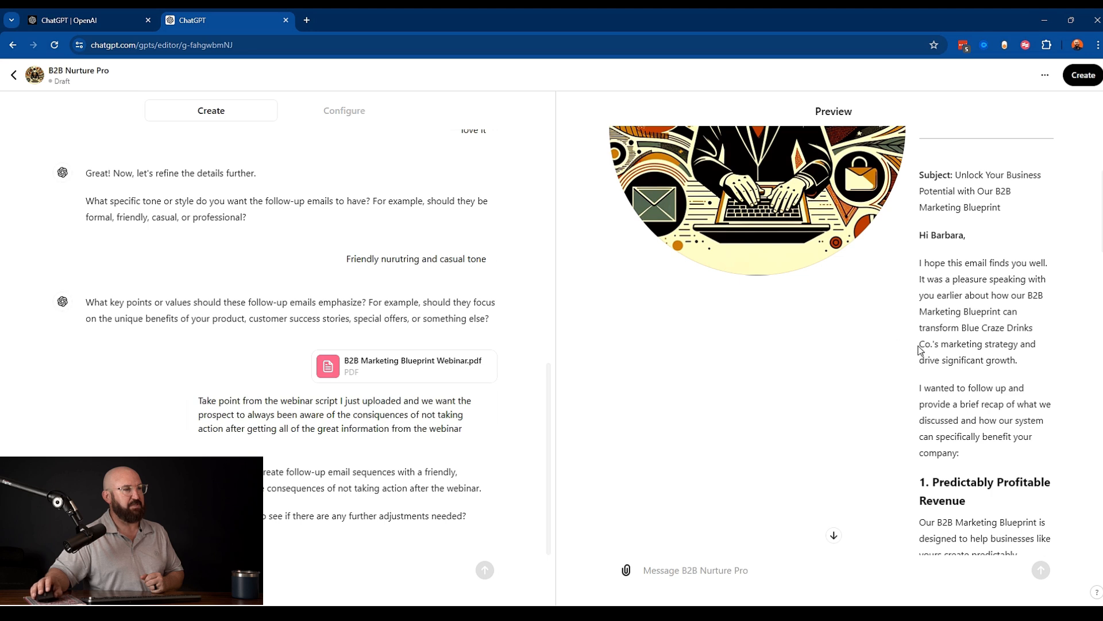
- Read through the generated follow-up email in the preview down to its signature placeholders
scroll(972, 380, down, 1)
scroll(971, 378, down, 1)
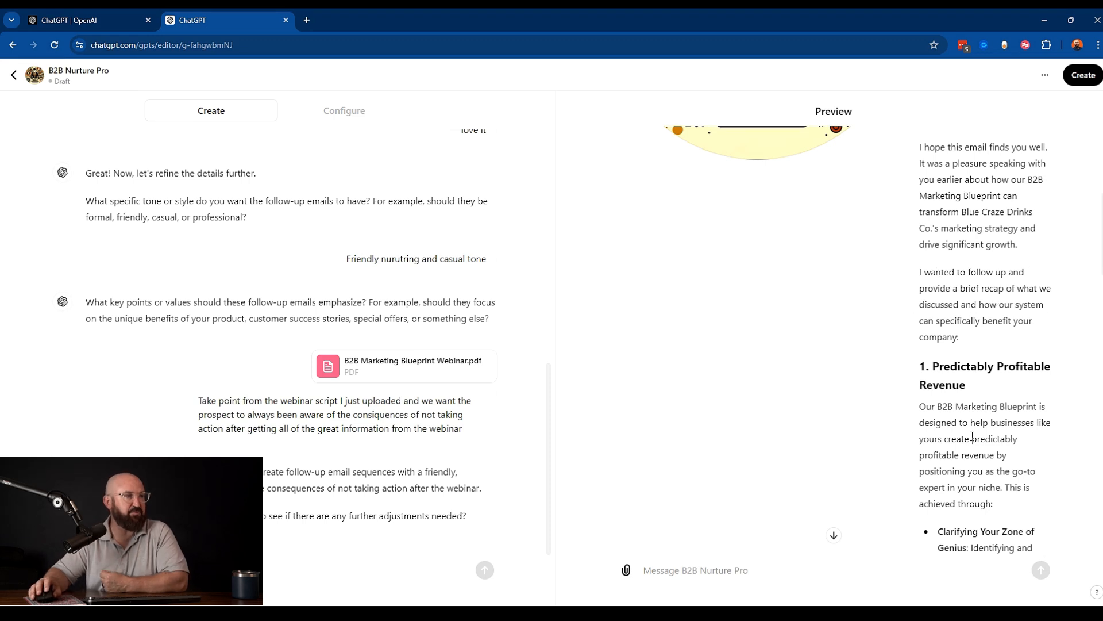
scroll(972, 438, down, 4)
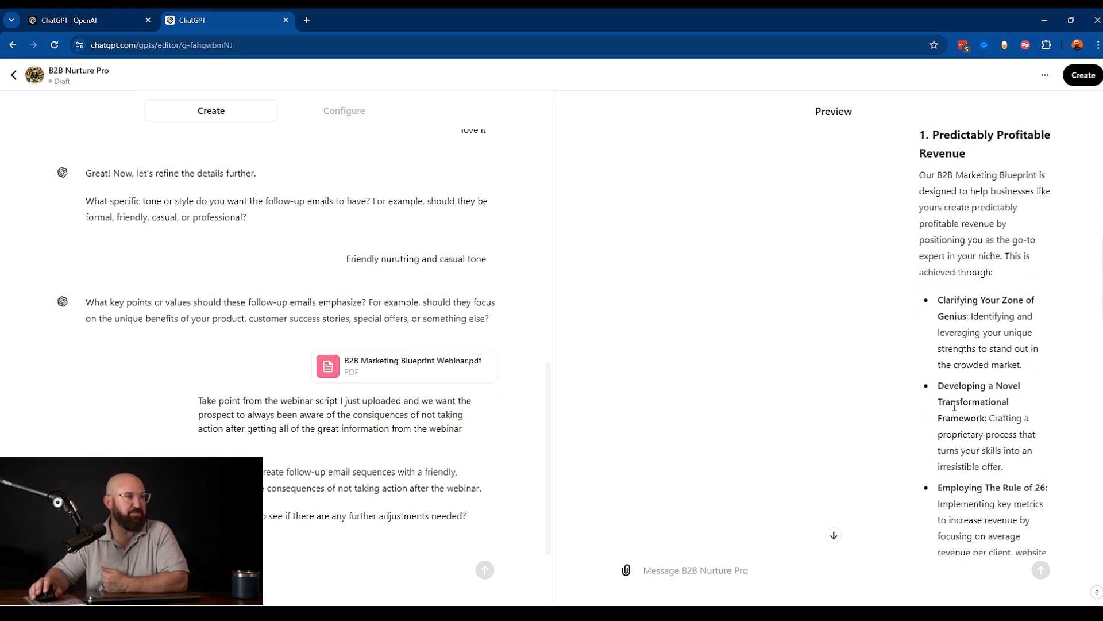
scroll(955, 405, down, 2)
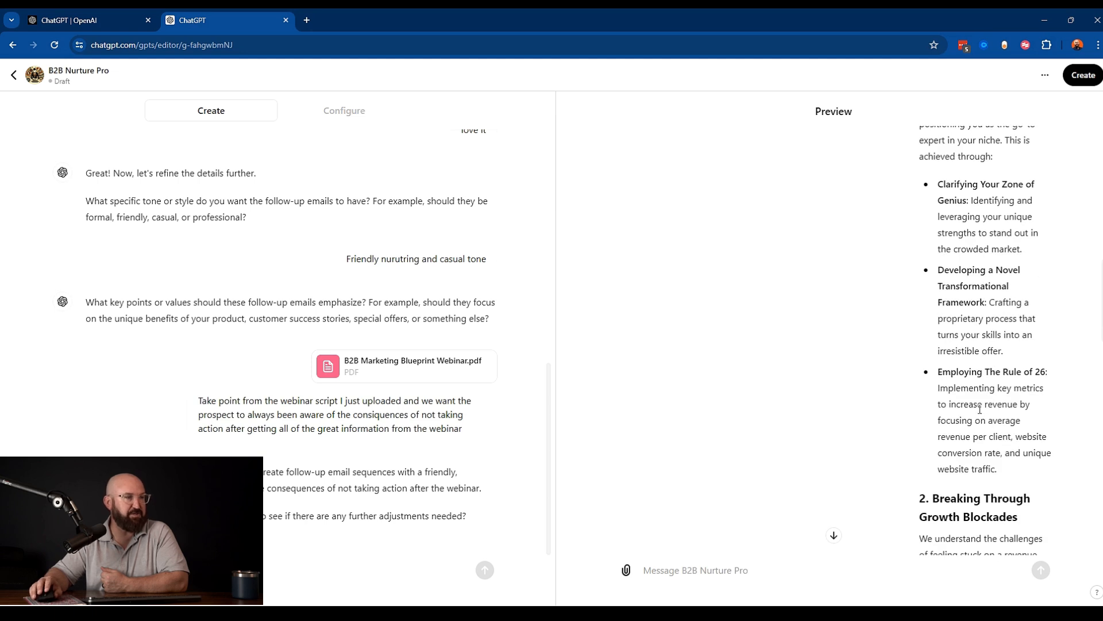
scroll(983, 366, down, 4)
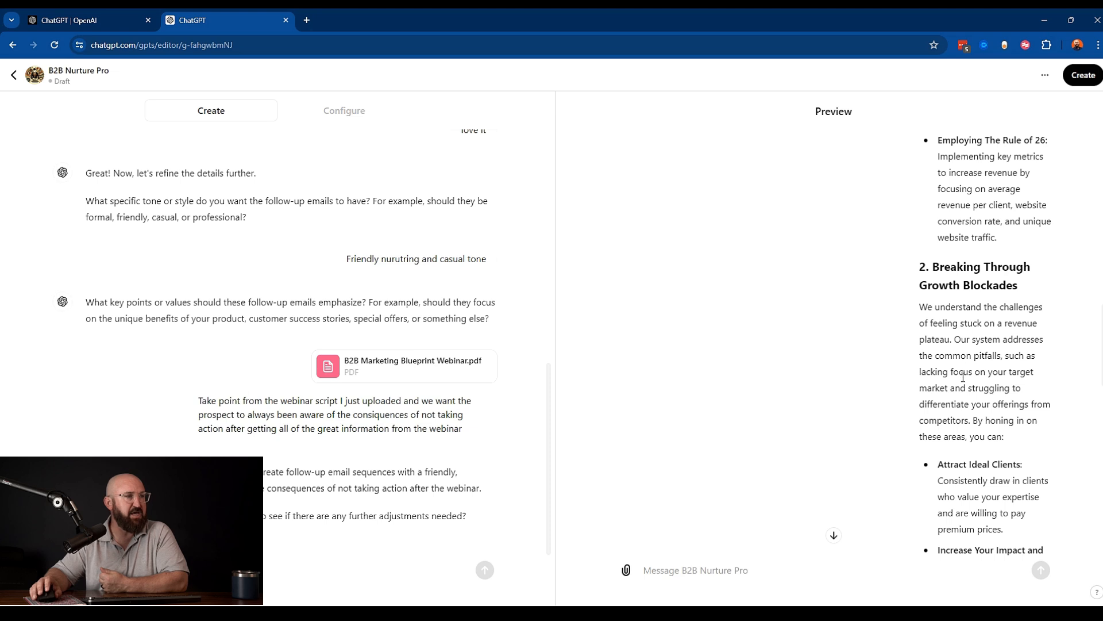
scroll(963, 377, down, 2)
scroll(977, 426, down, 7)
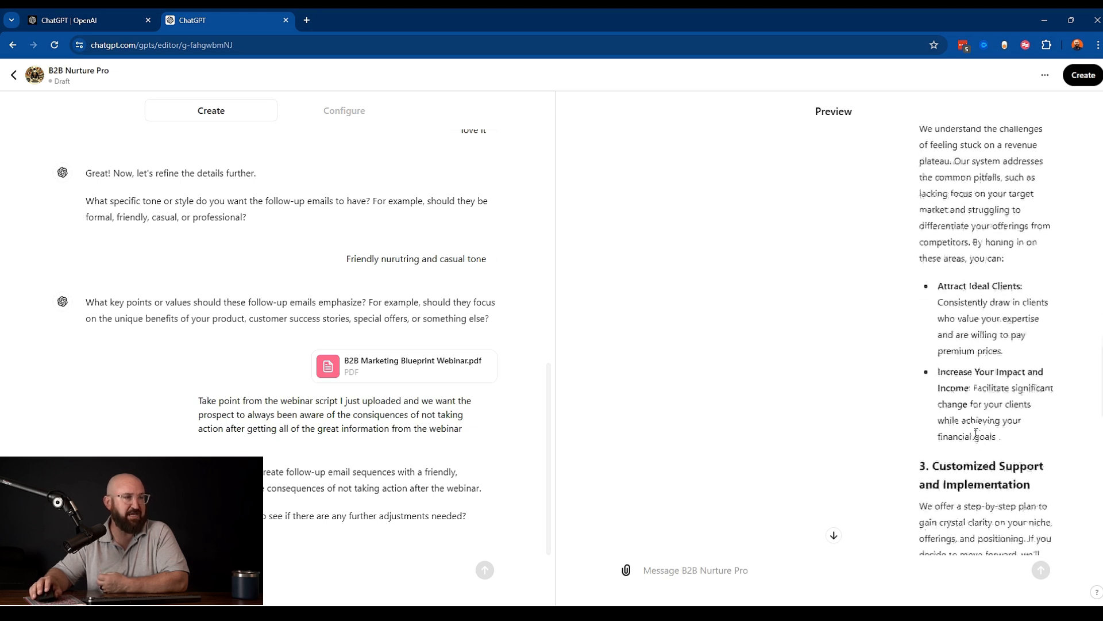
scroll(966, 407, down, 5)
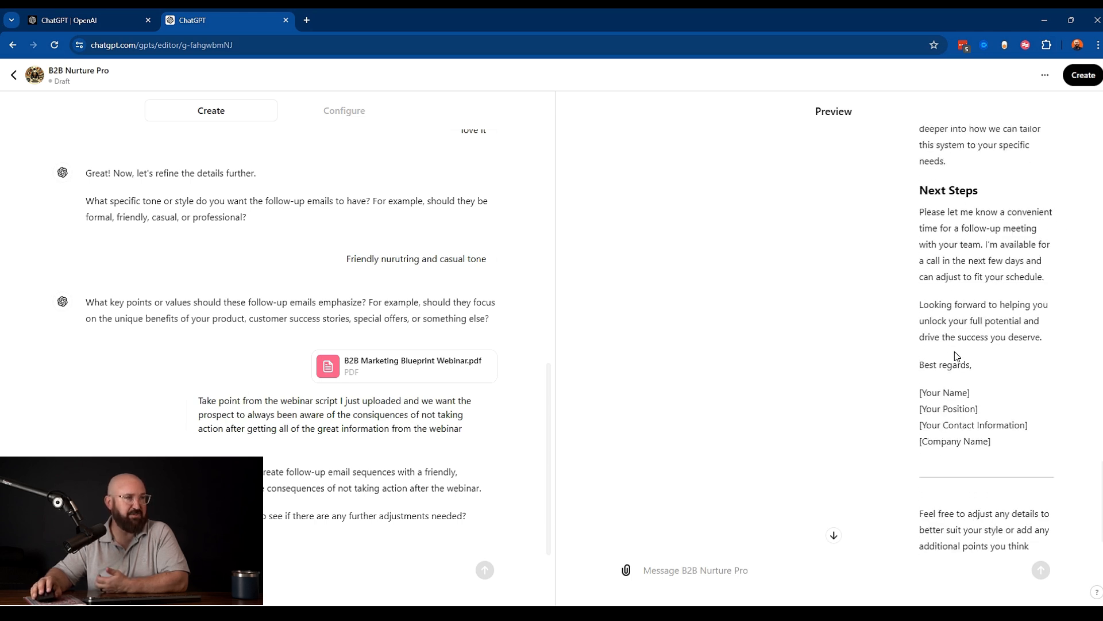
drag(906, 400, 1023, 448)
click(998, 418)
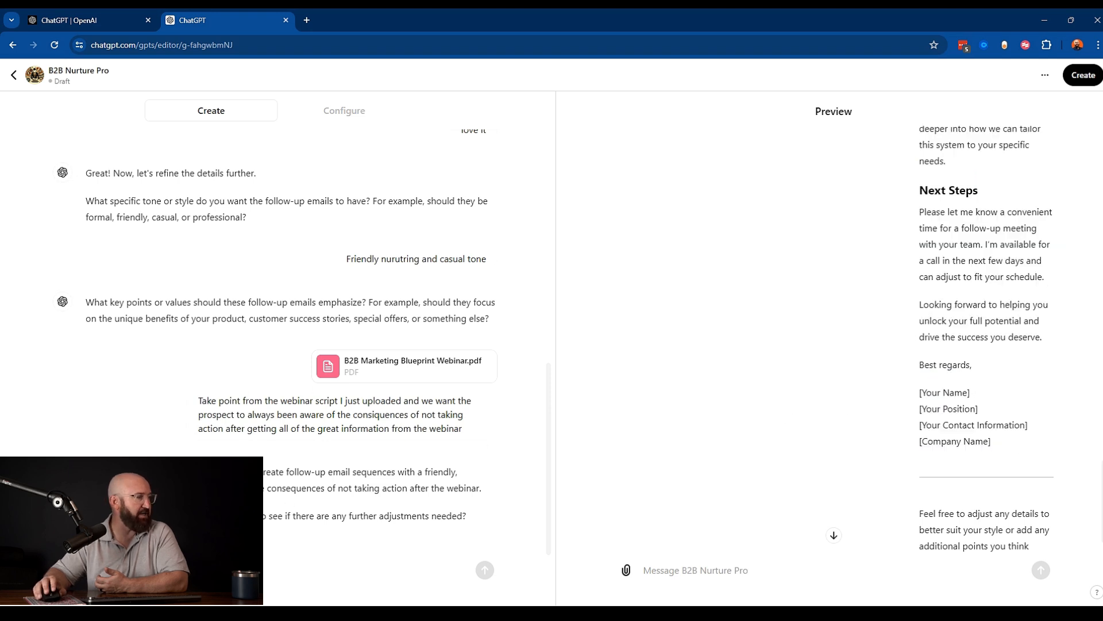
- Tell the builder to use your name, CEO position at Buzzworthy marketing, and your contact phone number in the salutations
click(217, 570)
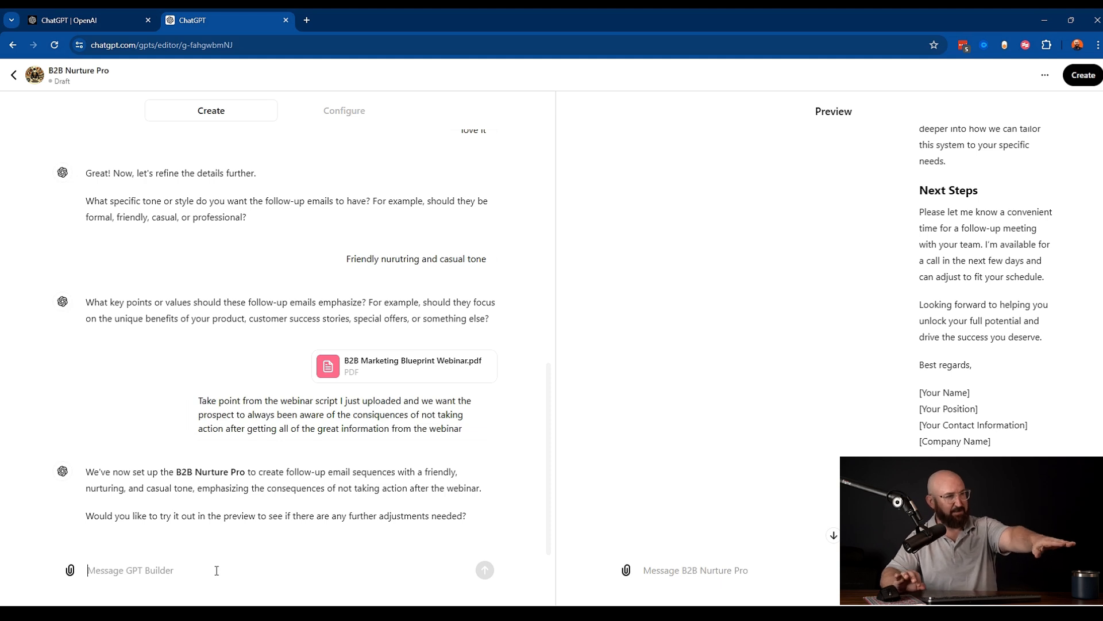
text(in)
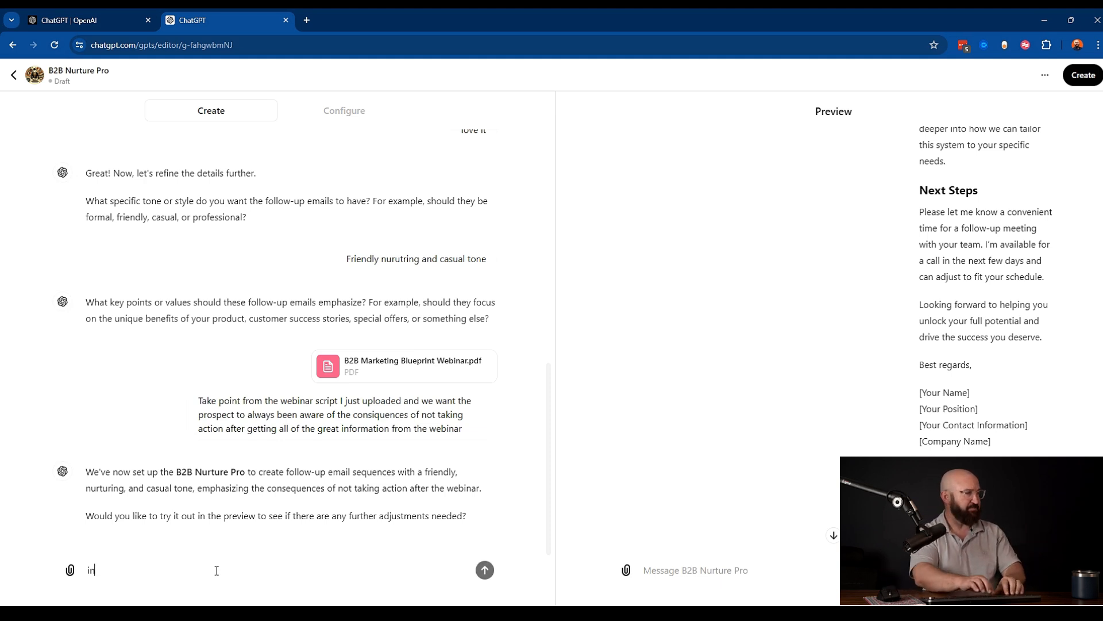
text( the sal;uta)
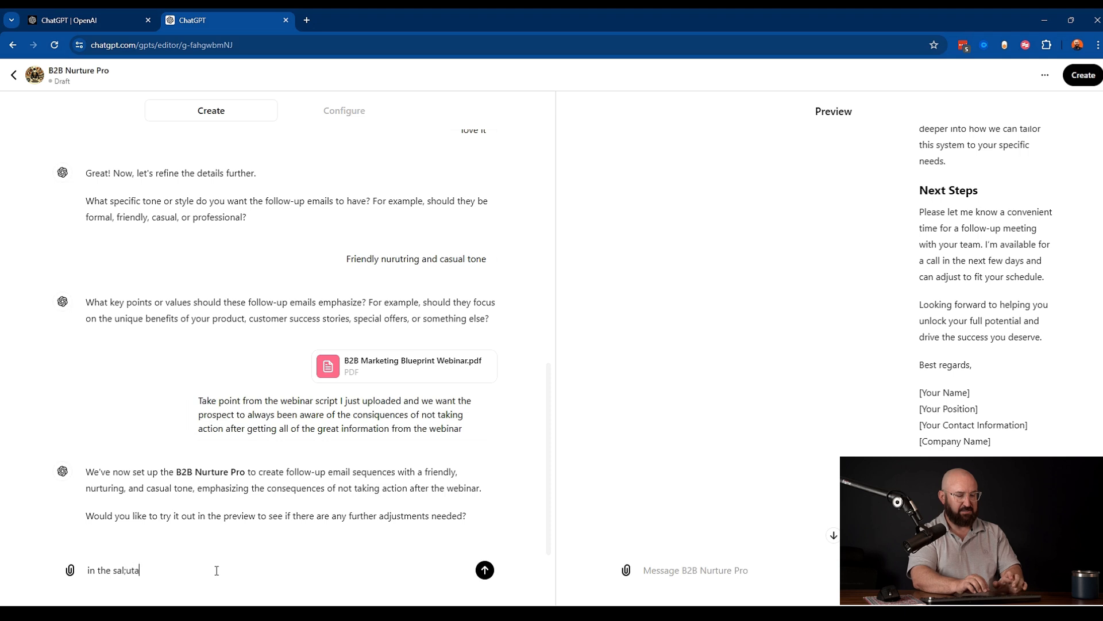
text(tions pl)
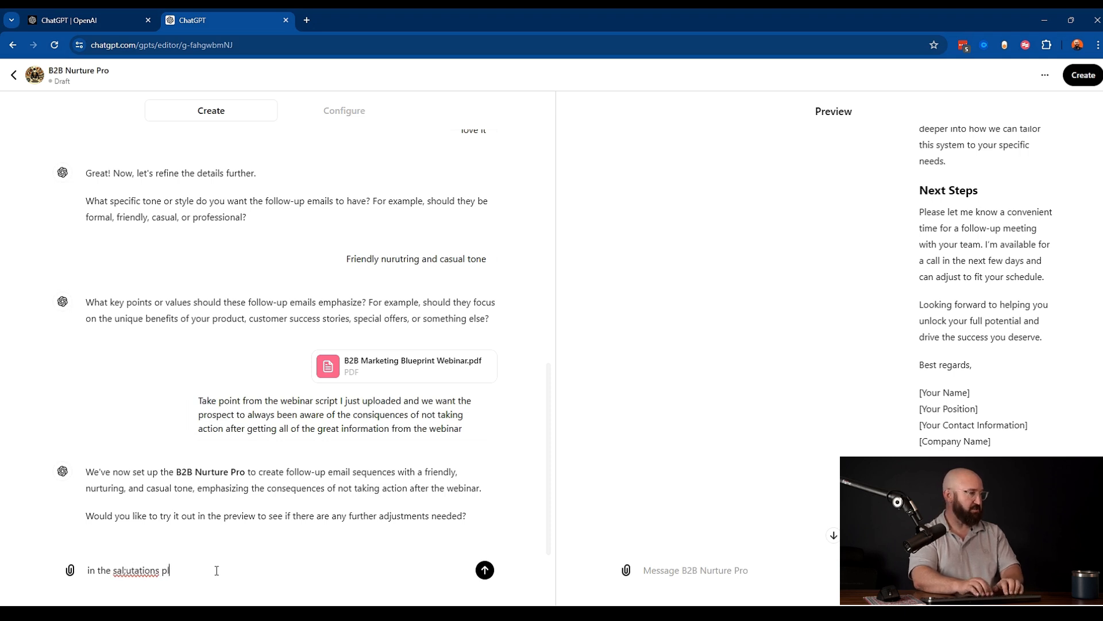
text(ease use my name, Michael Buzinsk)
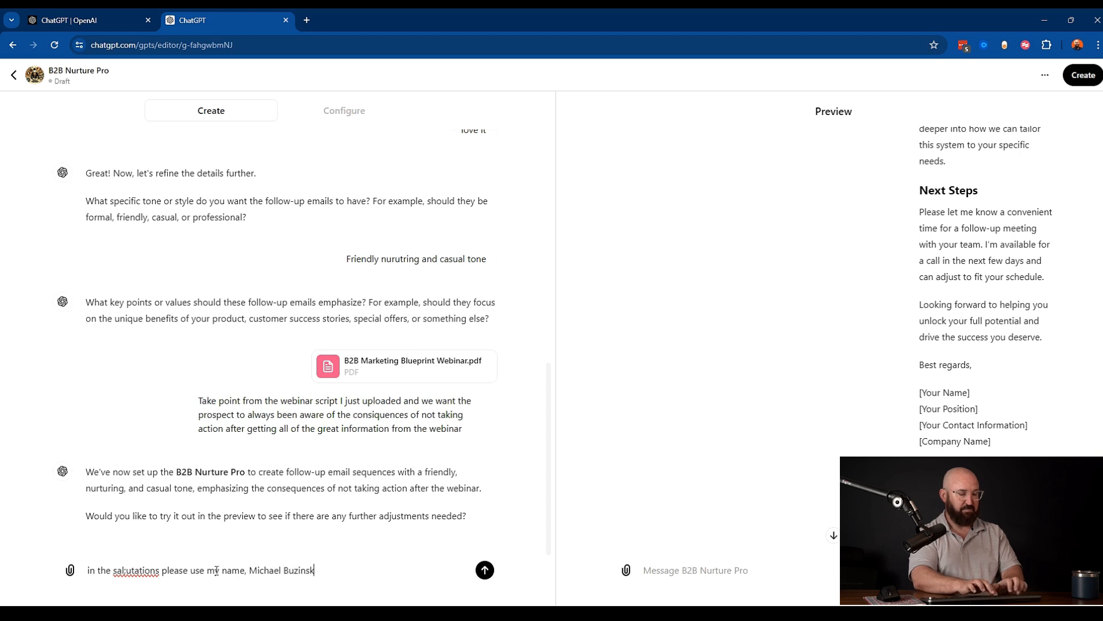
text(i, Posit)
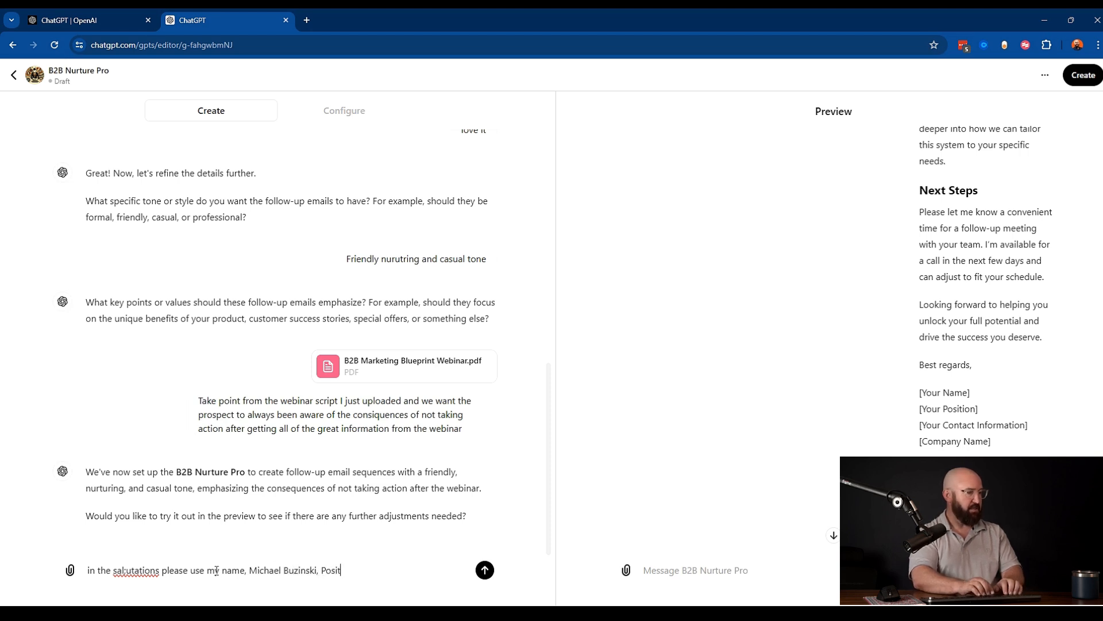
text(ion CEO)
text( of mar)
text(Buzz)
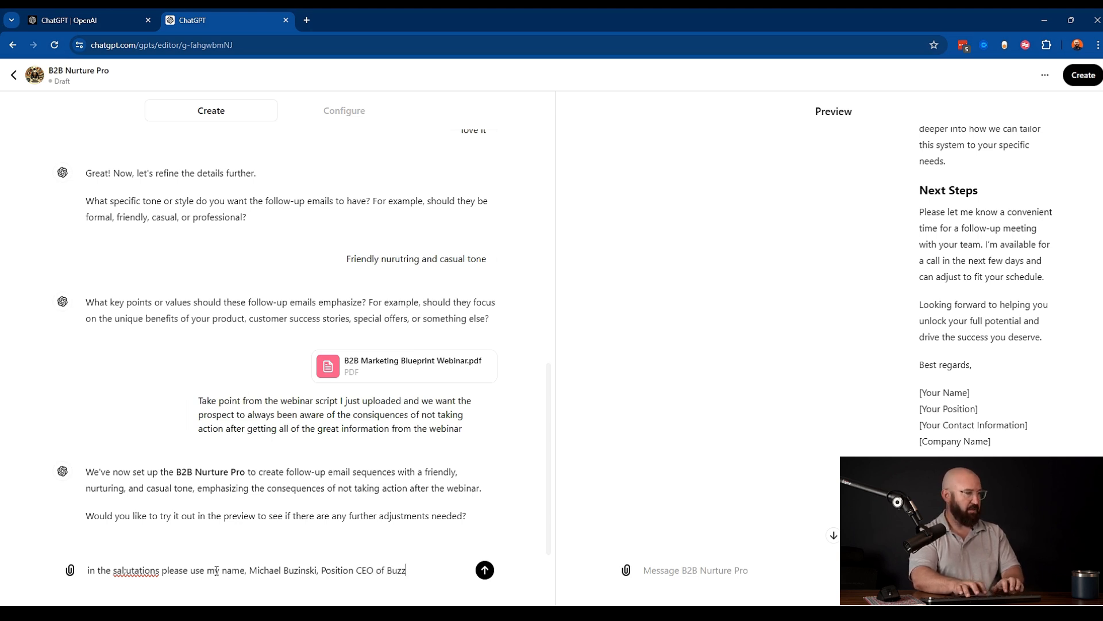
text(worthy marketing )
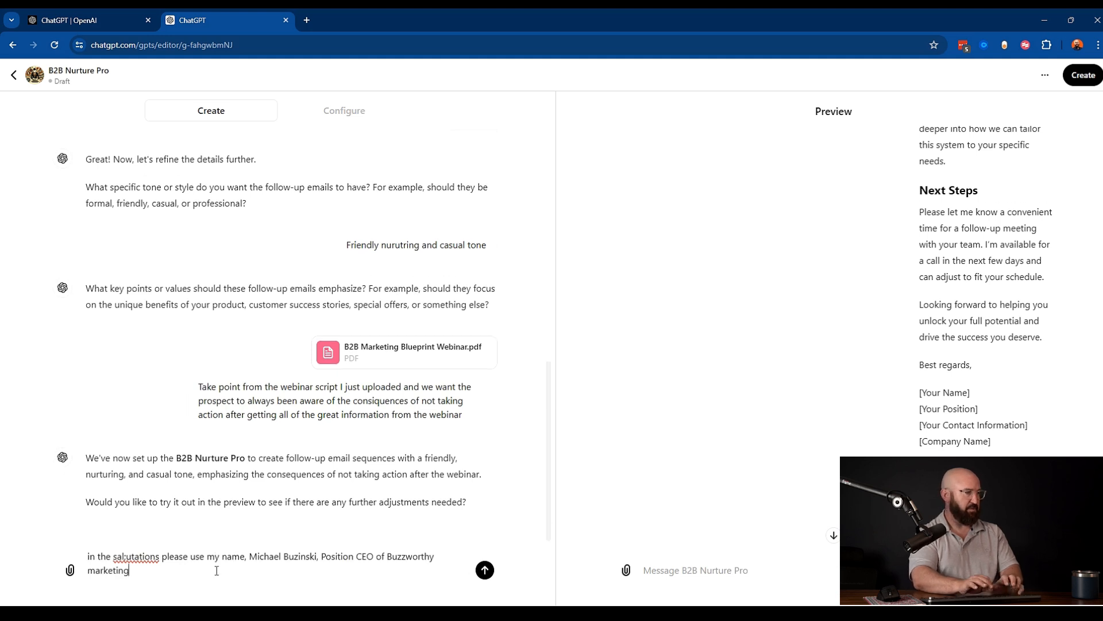
text(and m)
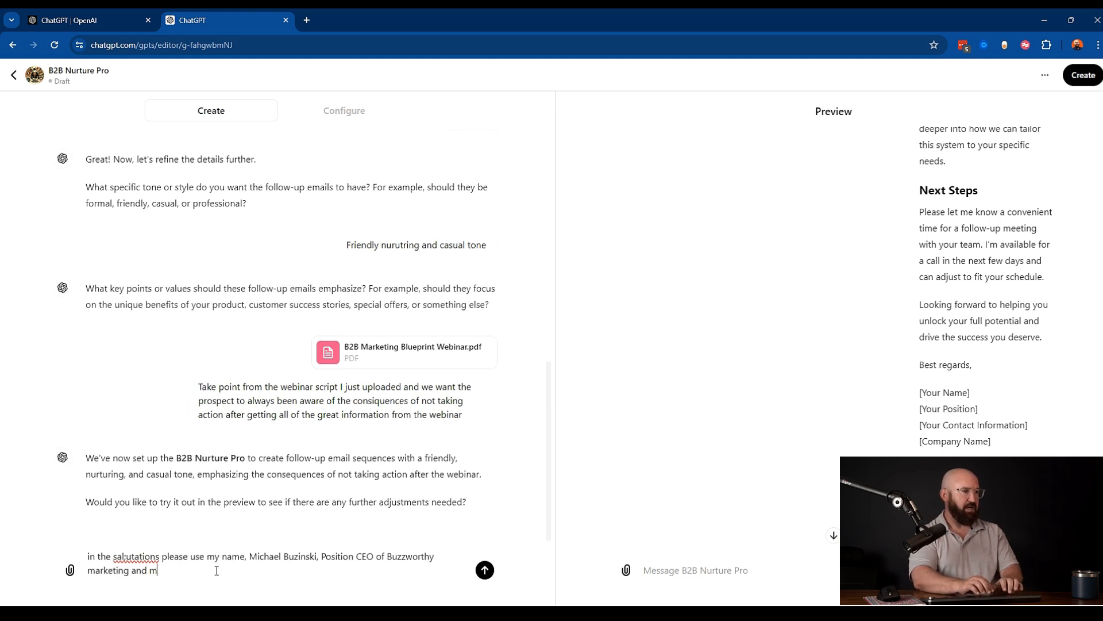
text(c)
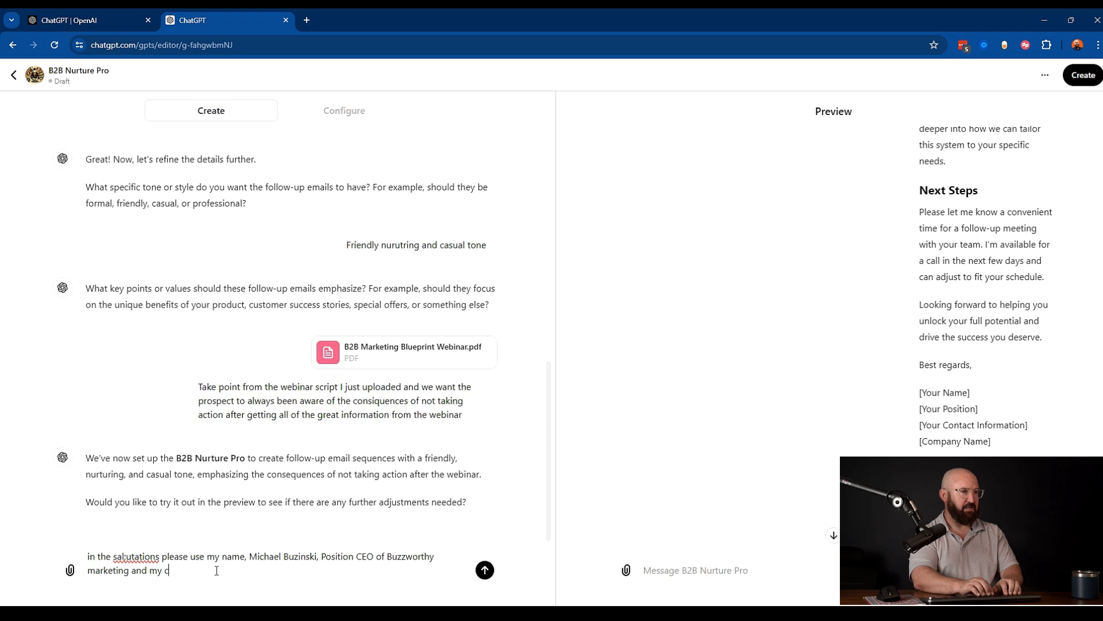
text(ontact info)
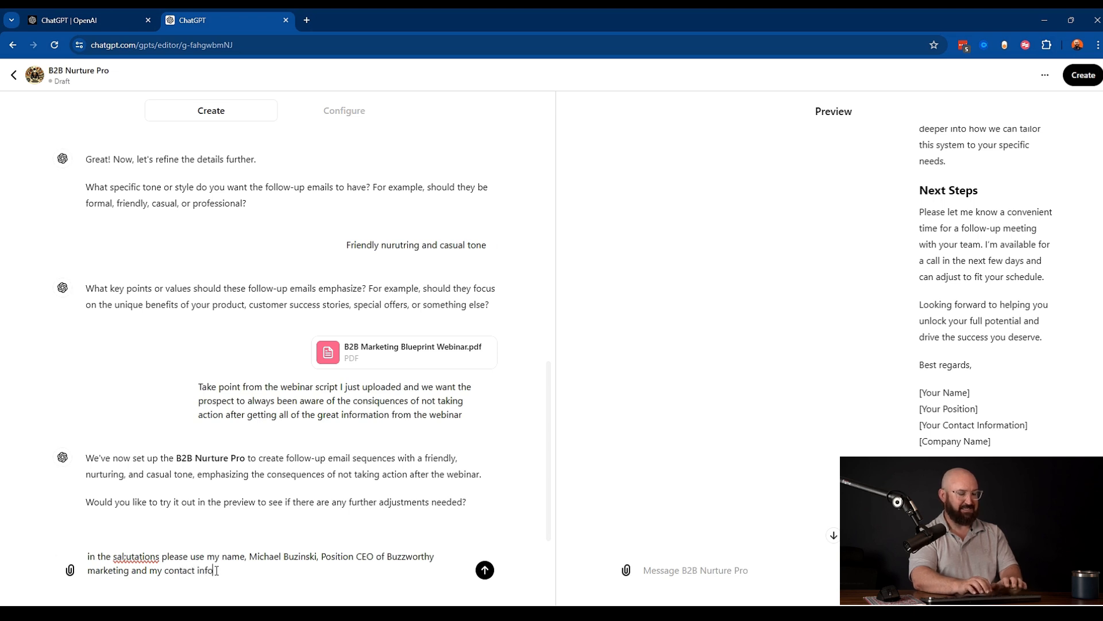
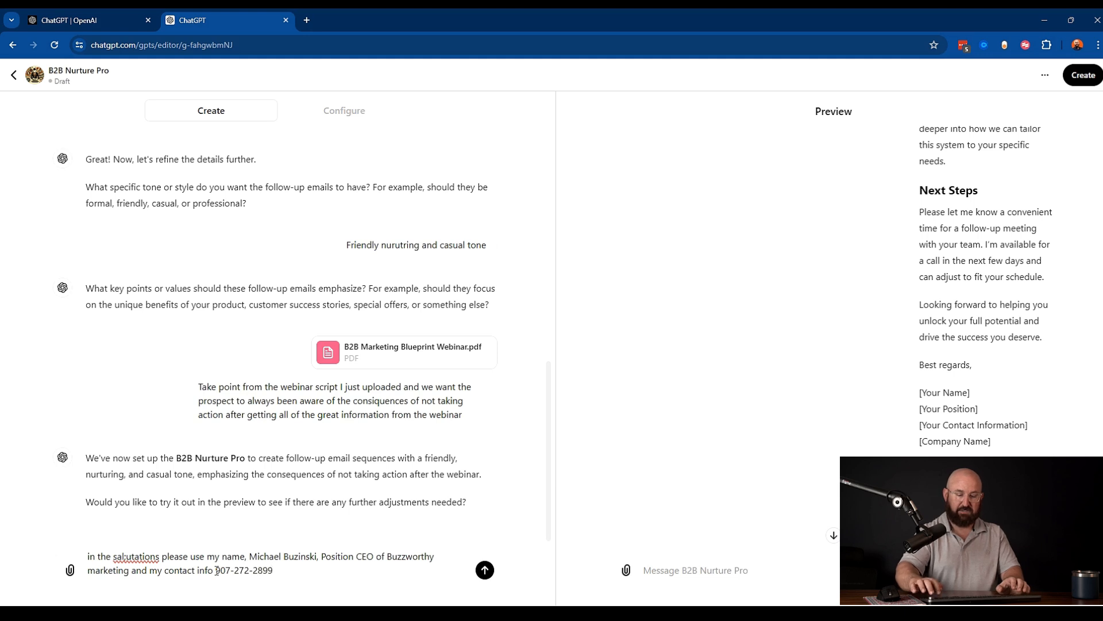
click(485, 570)
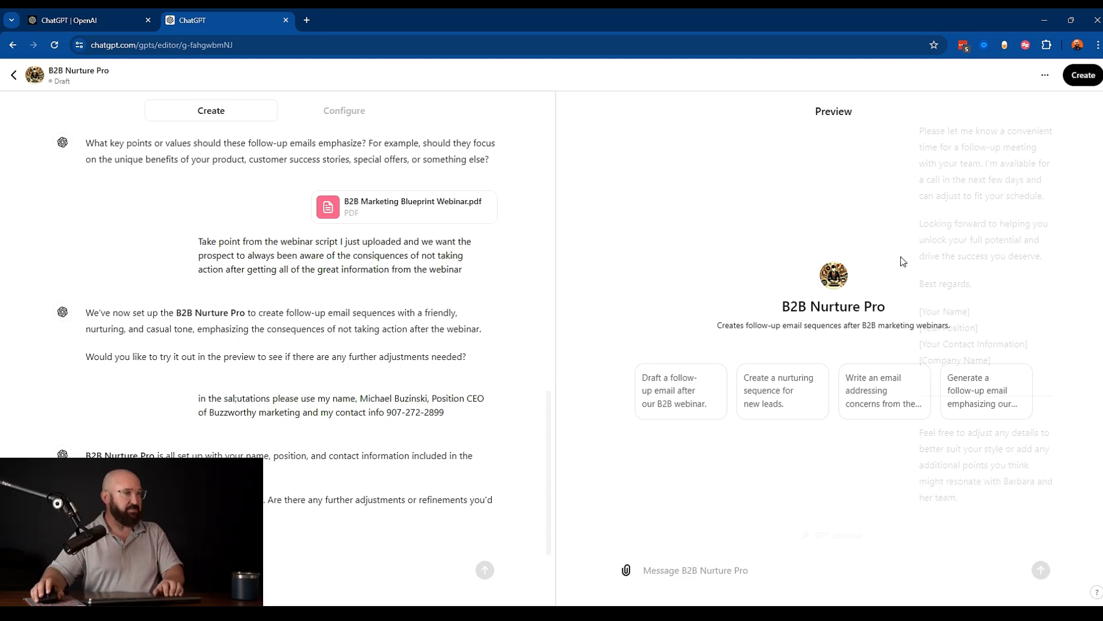
- Run the 'Write an email addressing concerns from the last call' starter in the preview and read the generated email
click(878, 401)
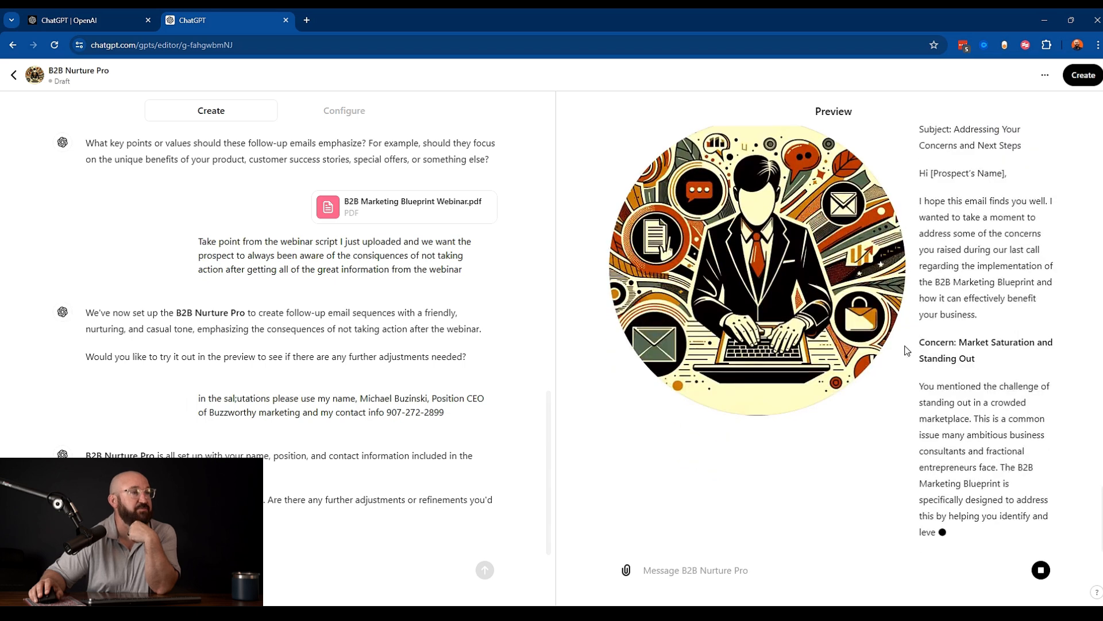
scroll(906, 347, up, 4)
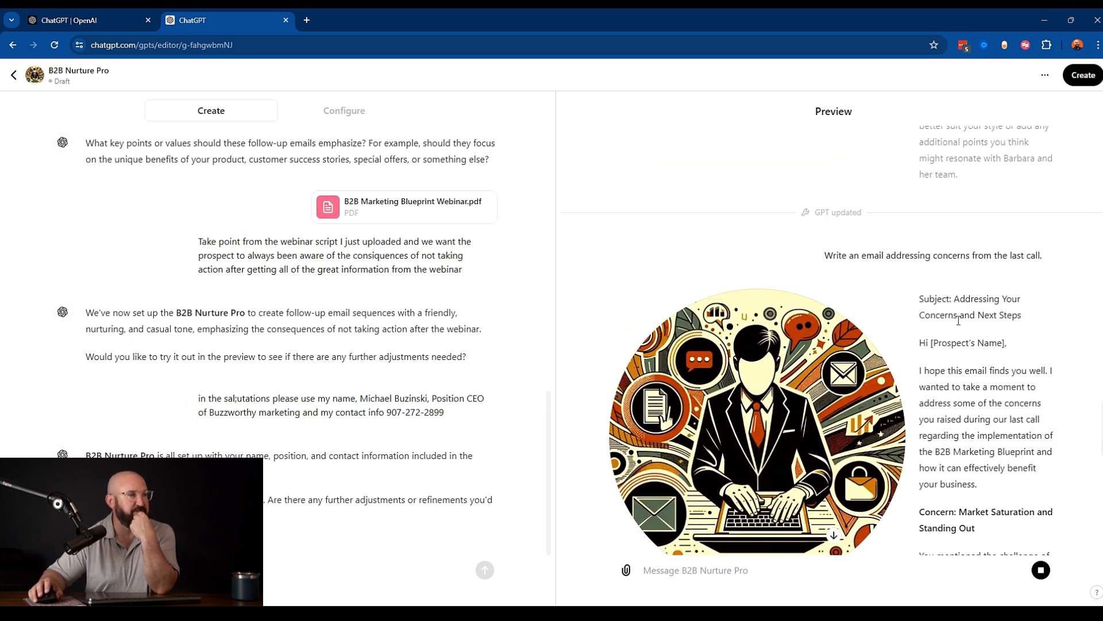
scroll(948, 322, down, 3)
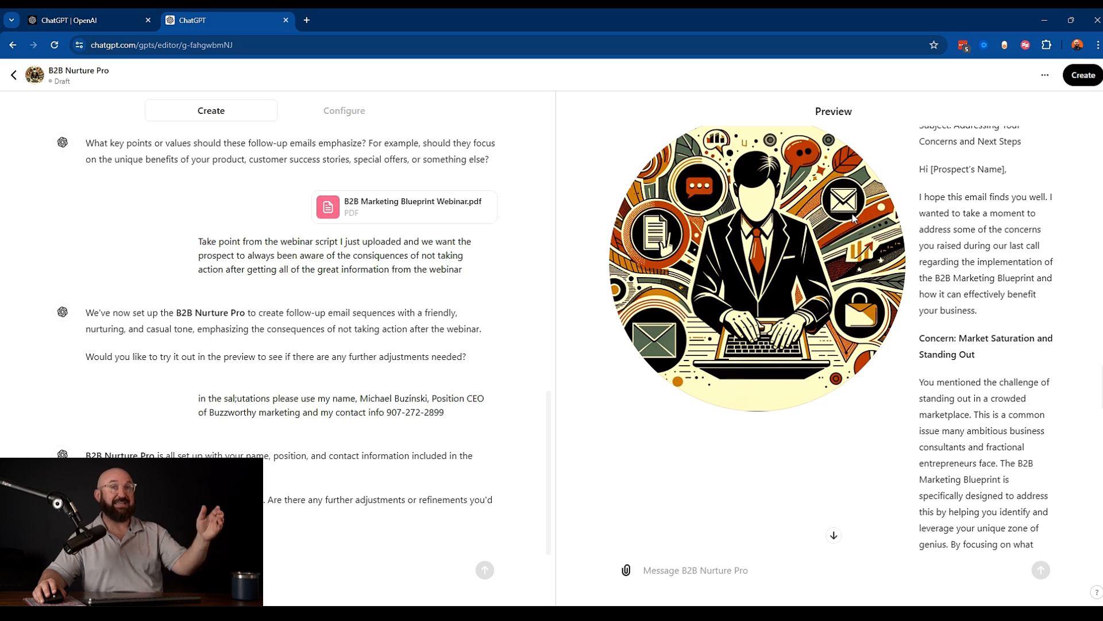
scroll(933, 349, down, 2)
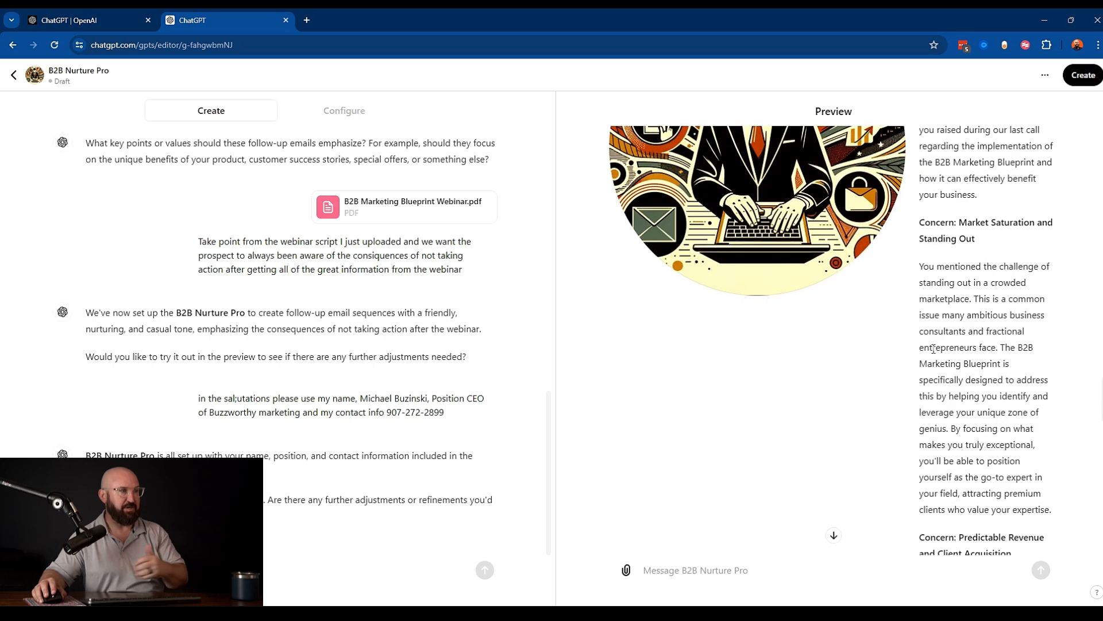
scroll(992, 313, down, 2)
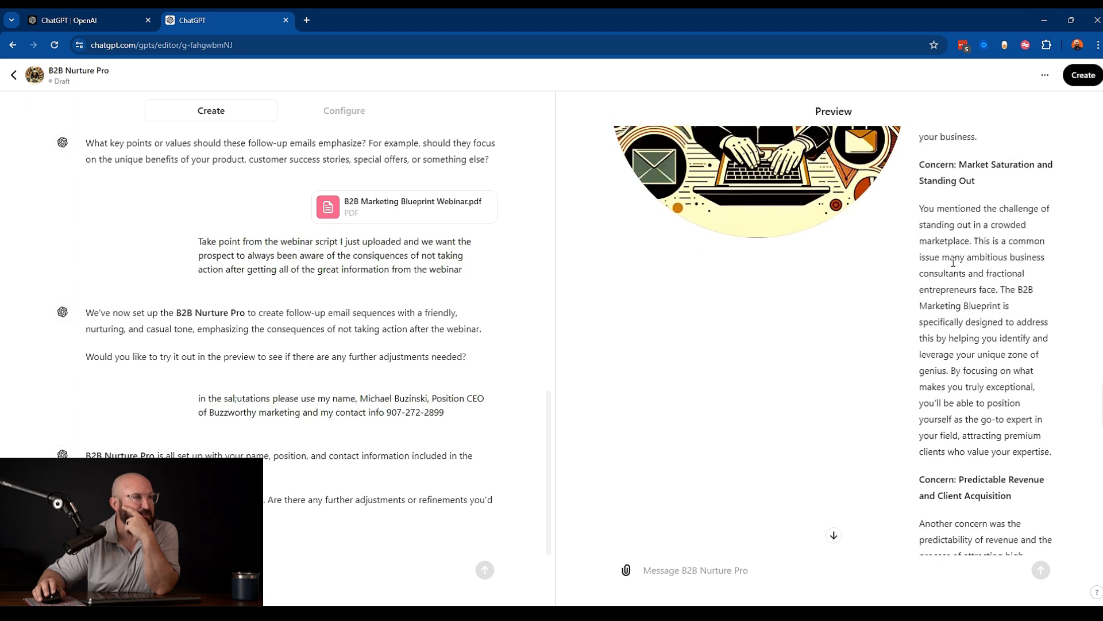
scroll(968, 278, down, 4)
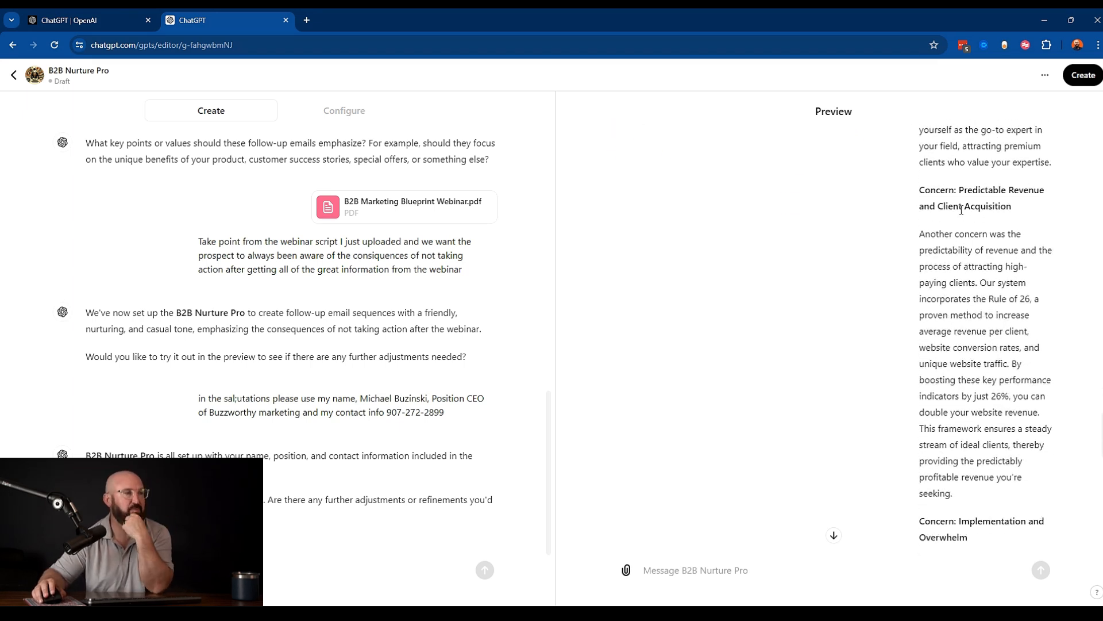
scroll(965, 353, down, 5)
scroll(954, 379, down, 1)
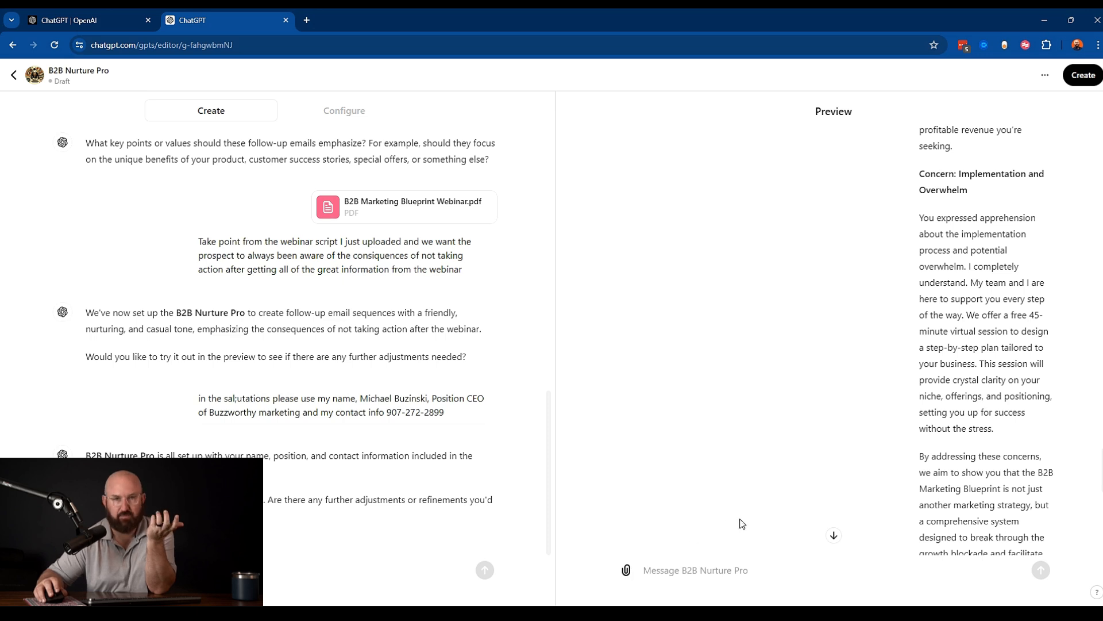
scroll(742, 522, down, 1)
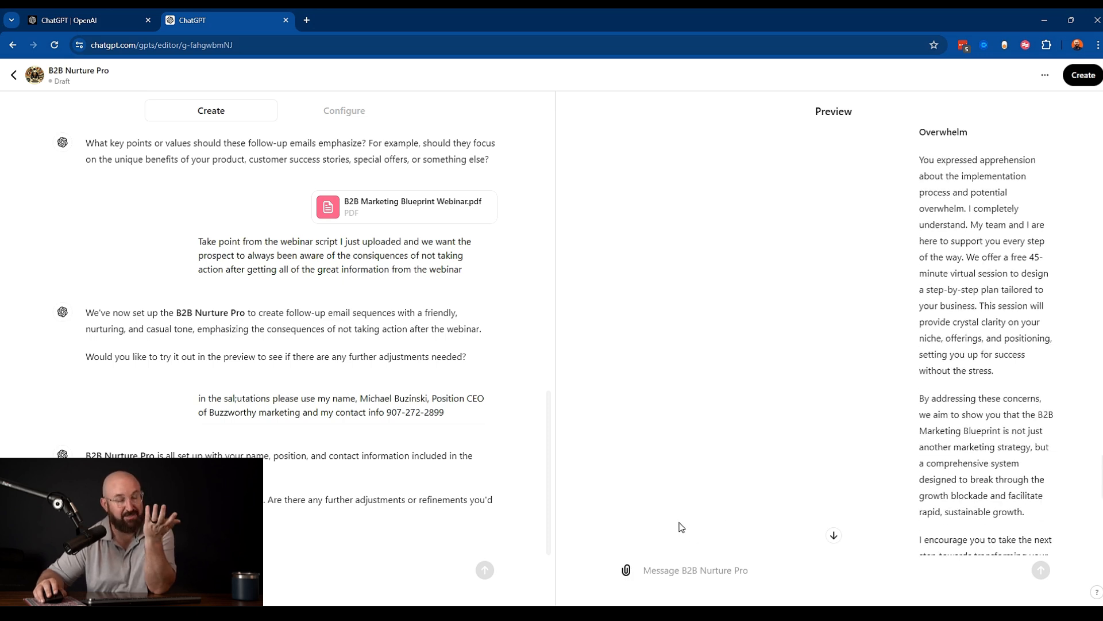
- Check the new email's signature block for the name, position and contact details by highlighting it
click(627, 570)
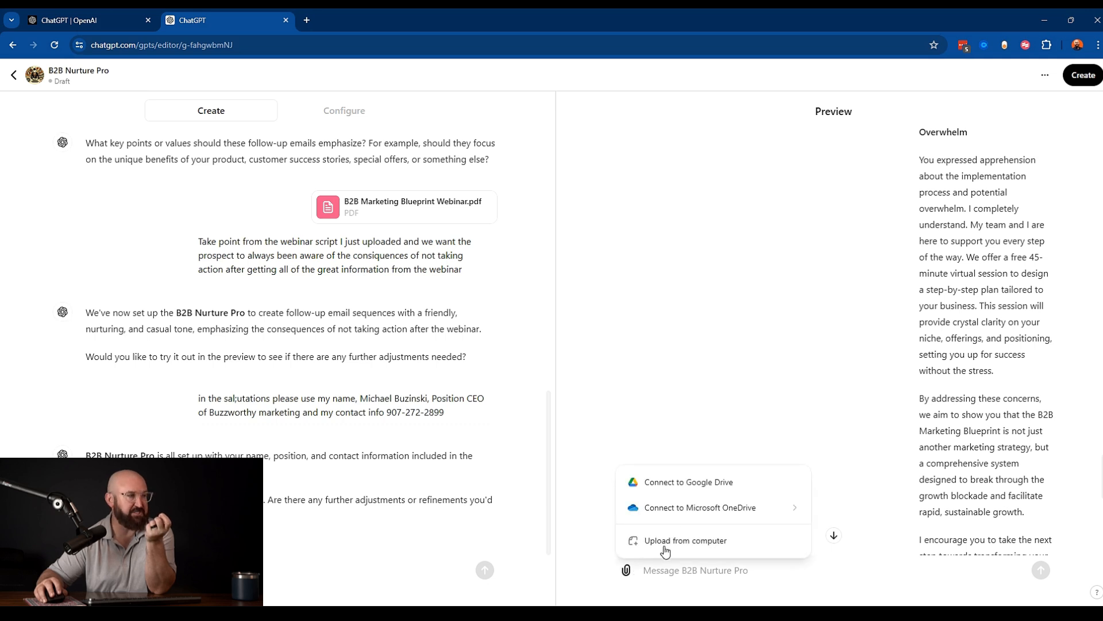
click(718, 569)
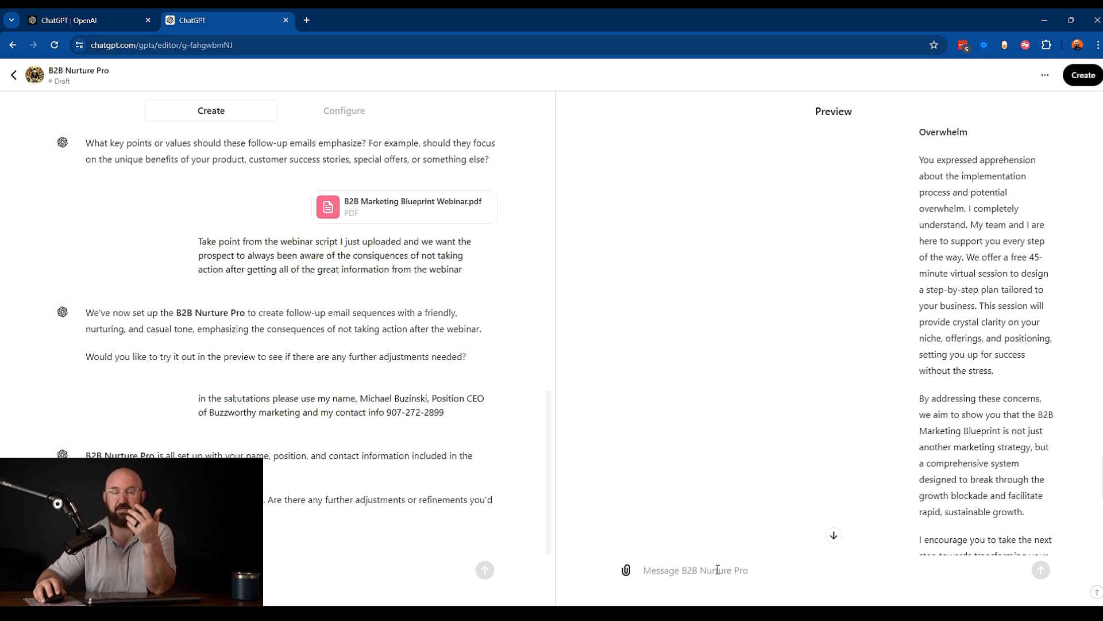
scroll(996, 446, down, 8)
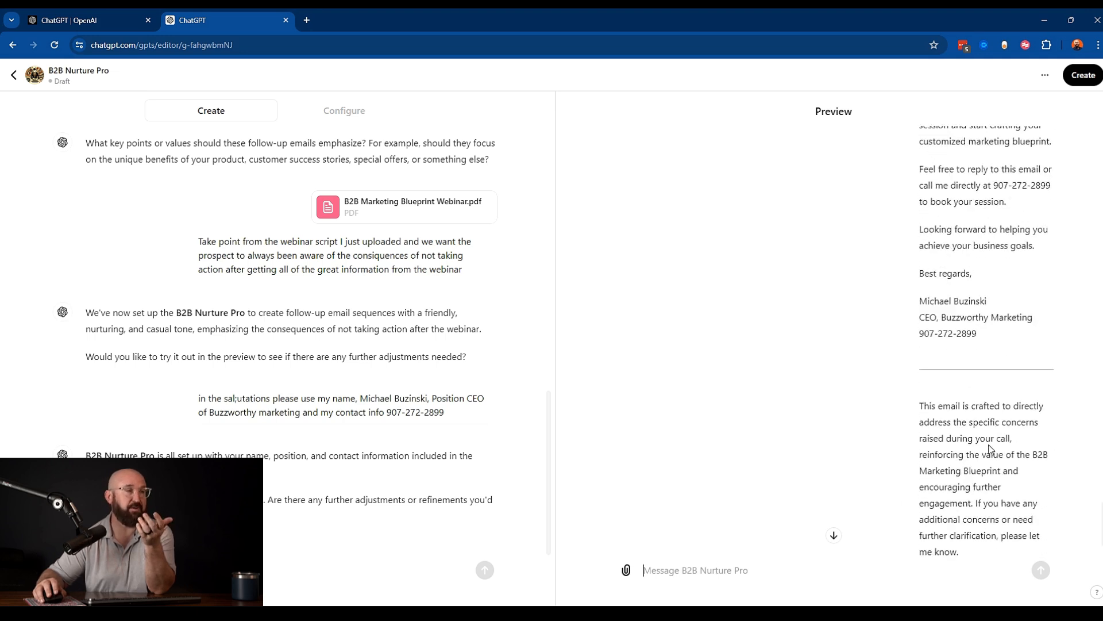
mouse_move(1005, 339)
mouse_down()
mouse_move(919, 167)
mouse_move(920, 298)
mouse_up()
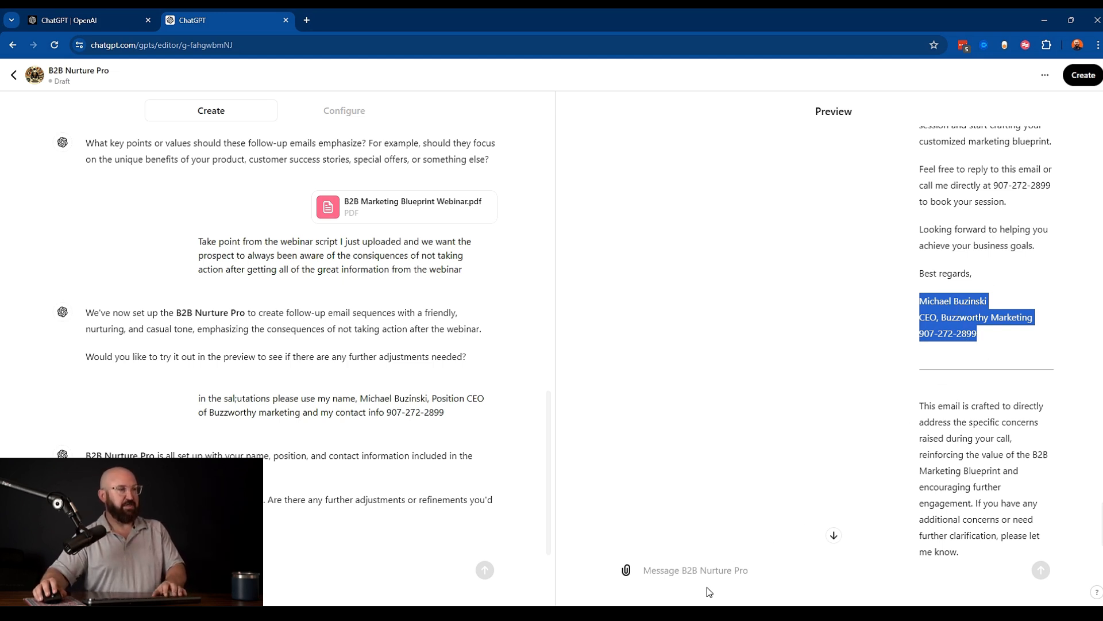
click(711, 570)
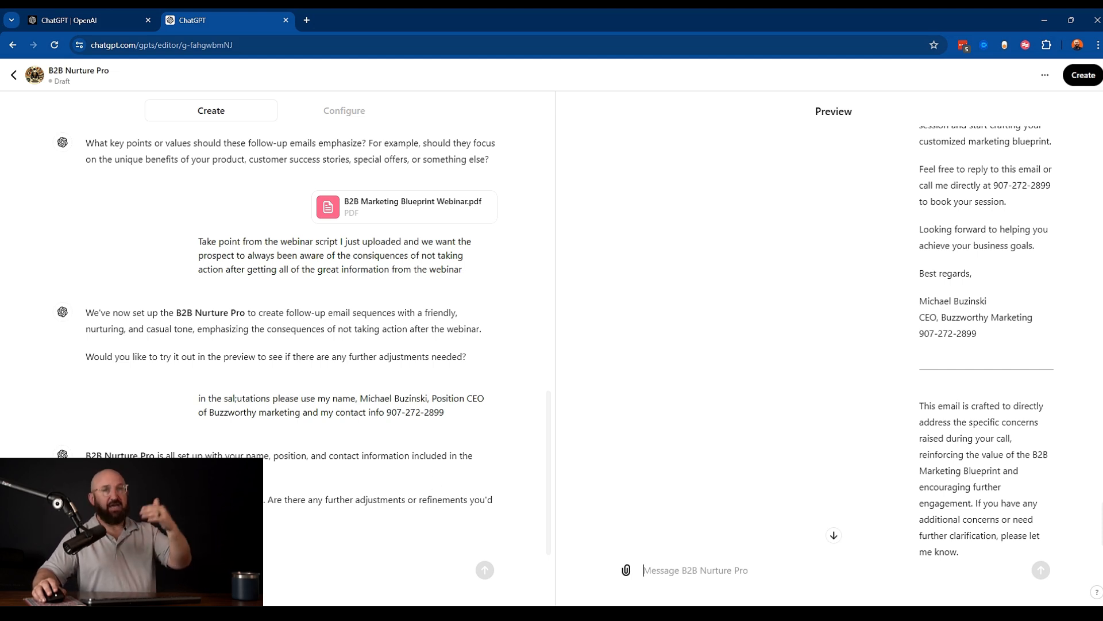
- Switch to the configuration view and read the full Instructions text in its expanded editor
click(355, 112)
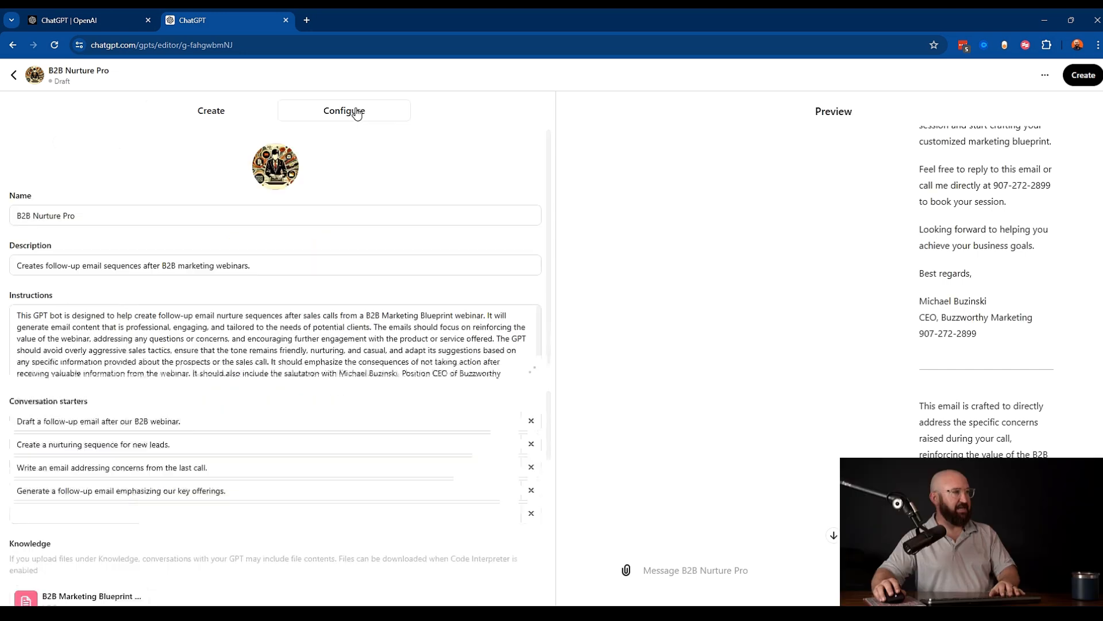
click(272, 171)
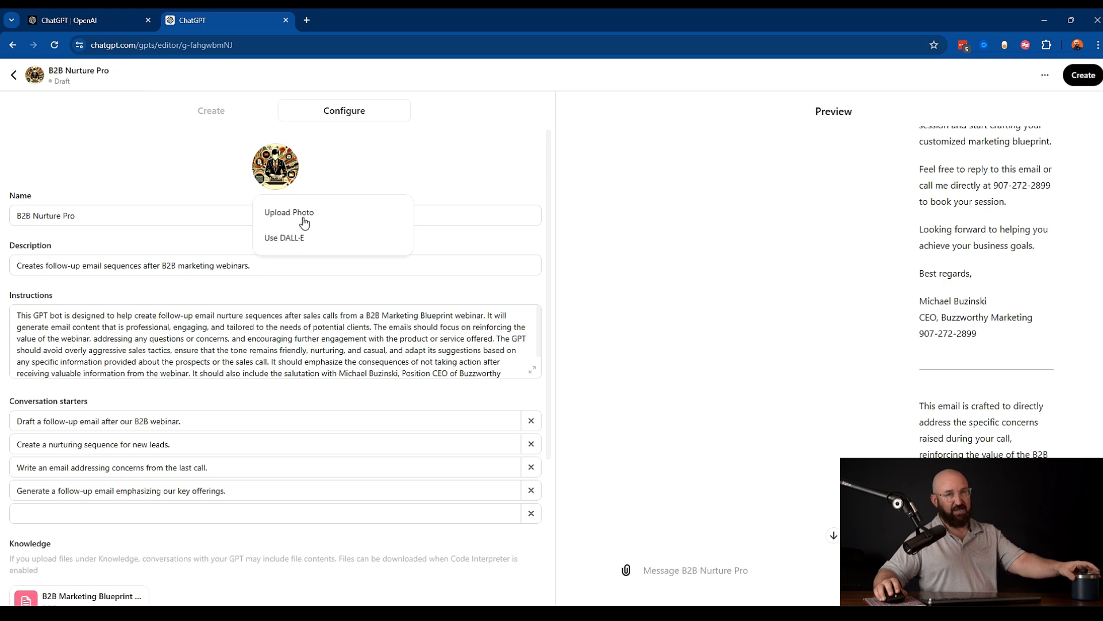
scroll(190, 174, down, 2)
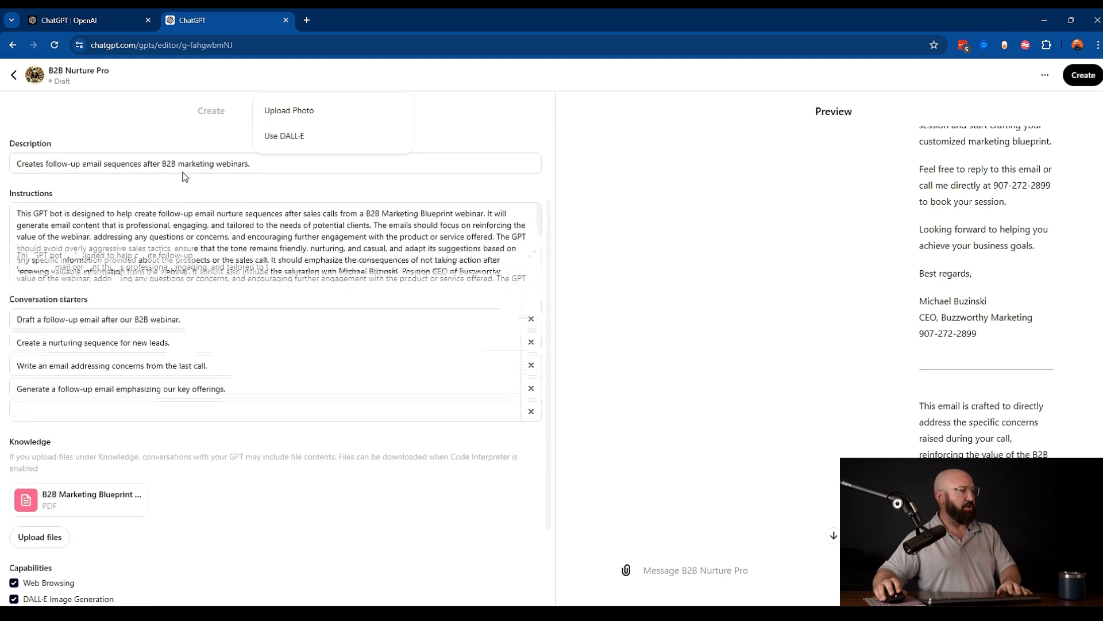
scroll(364, 226, down, 1)
scroll(364, 227, up, 1)
click(533, 255)
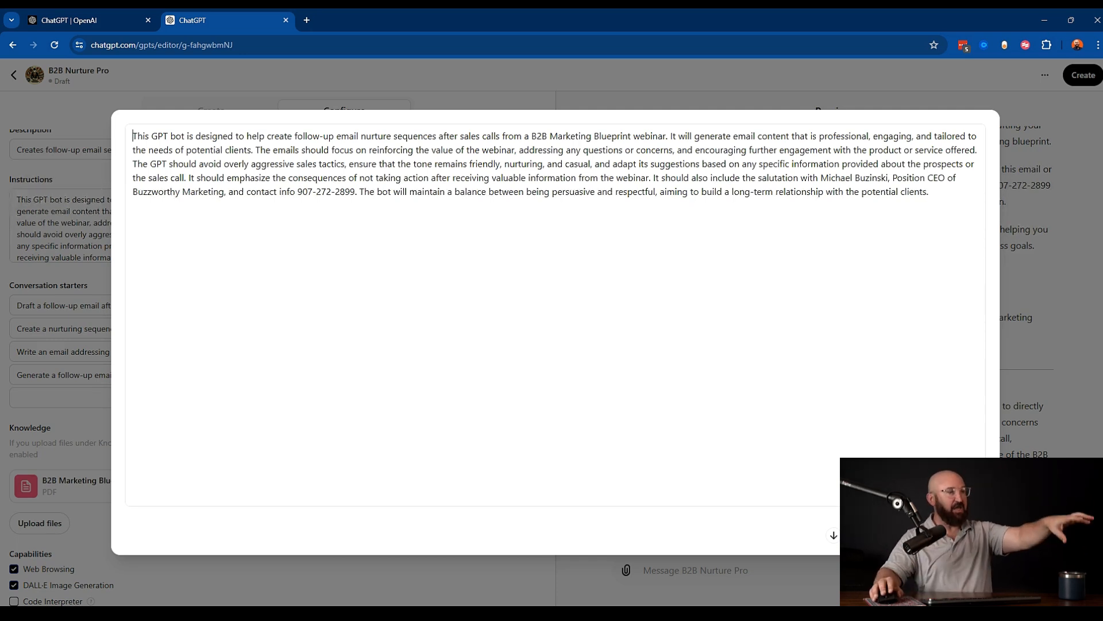
key(Escape)
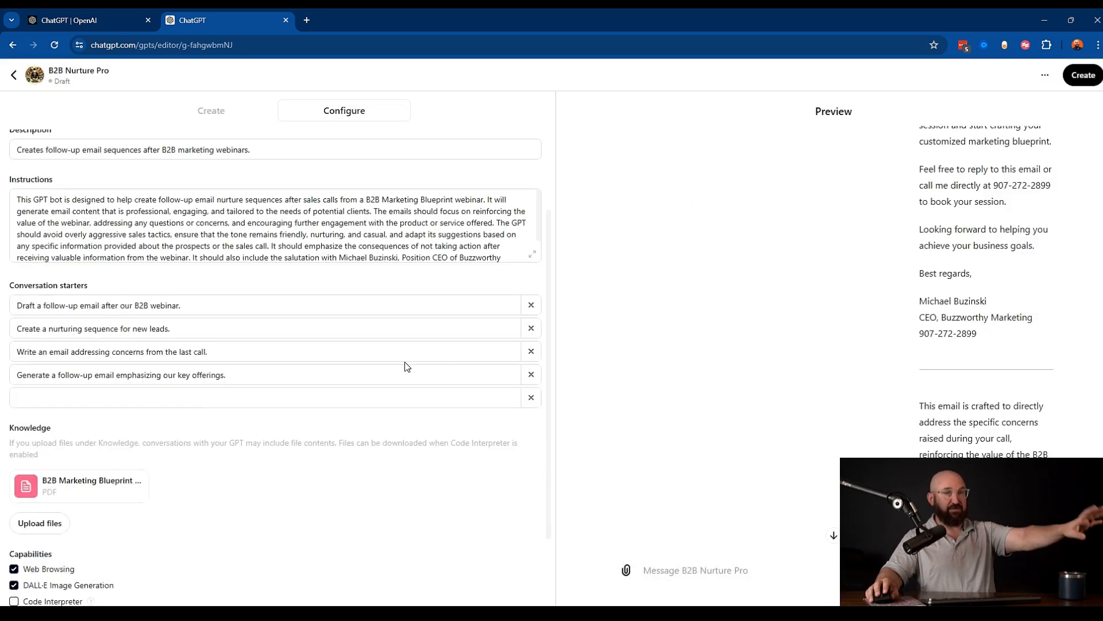
- Remove all four existing conversation starters
scroll(405, 362, down, 1)
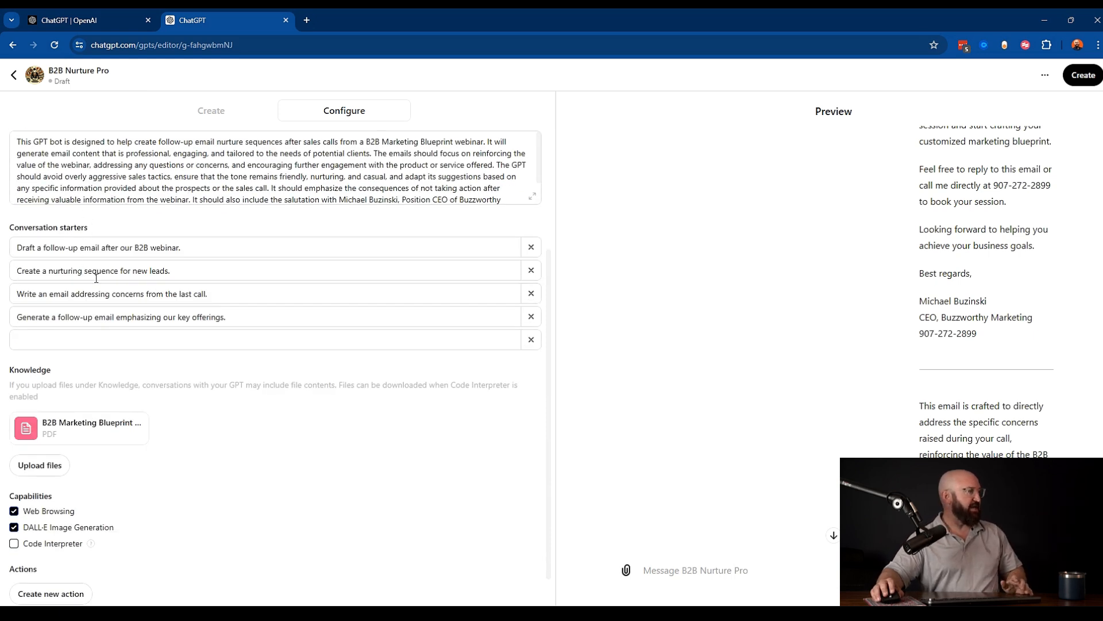
click(531, 317)
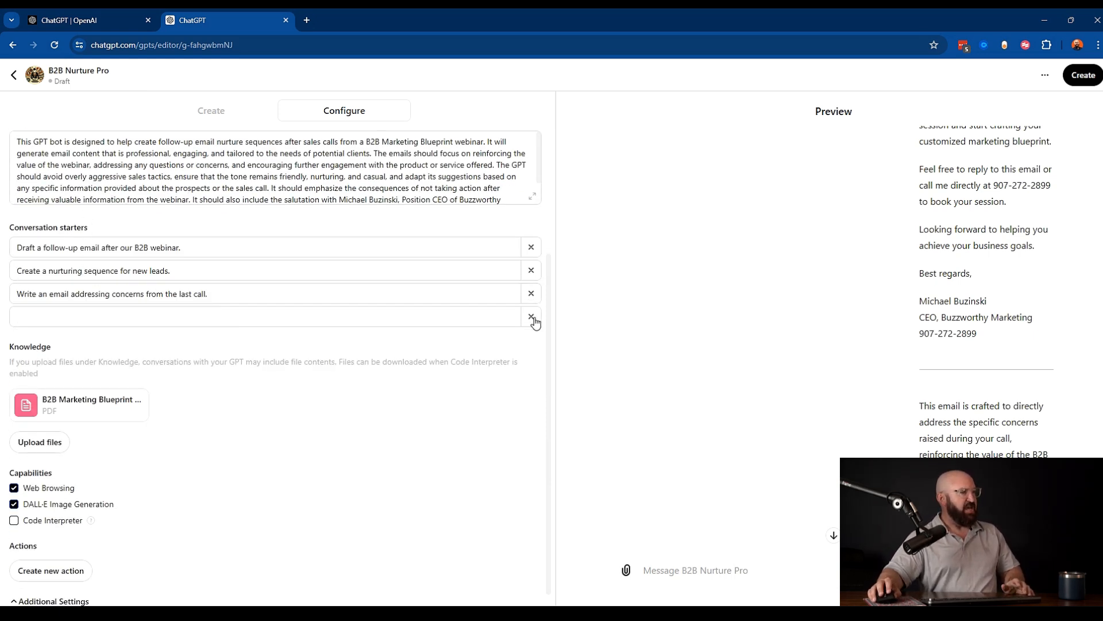
click(531, 294)
click(532, 281)
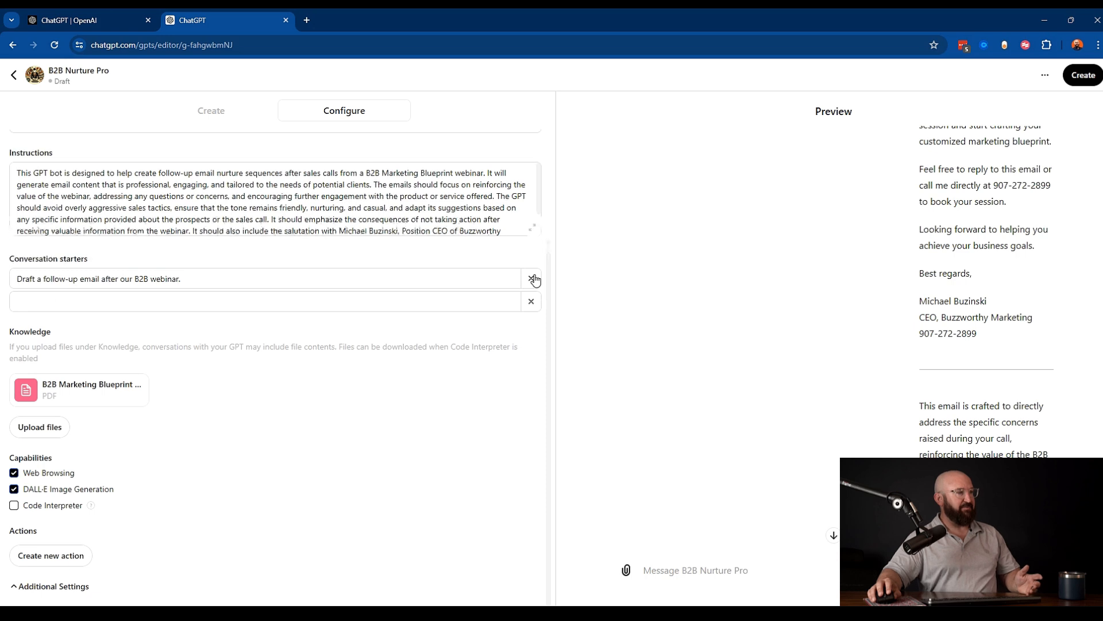
click(532, 279)
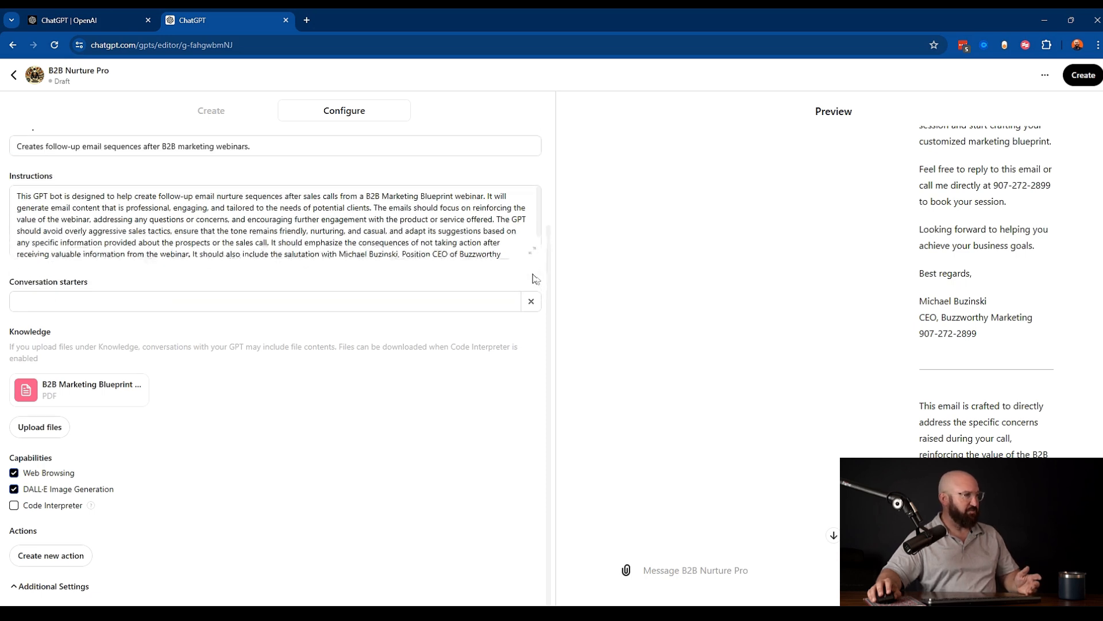
- Add the conversation starter 'Create a template from the knowledge base'
click(107, 304)
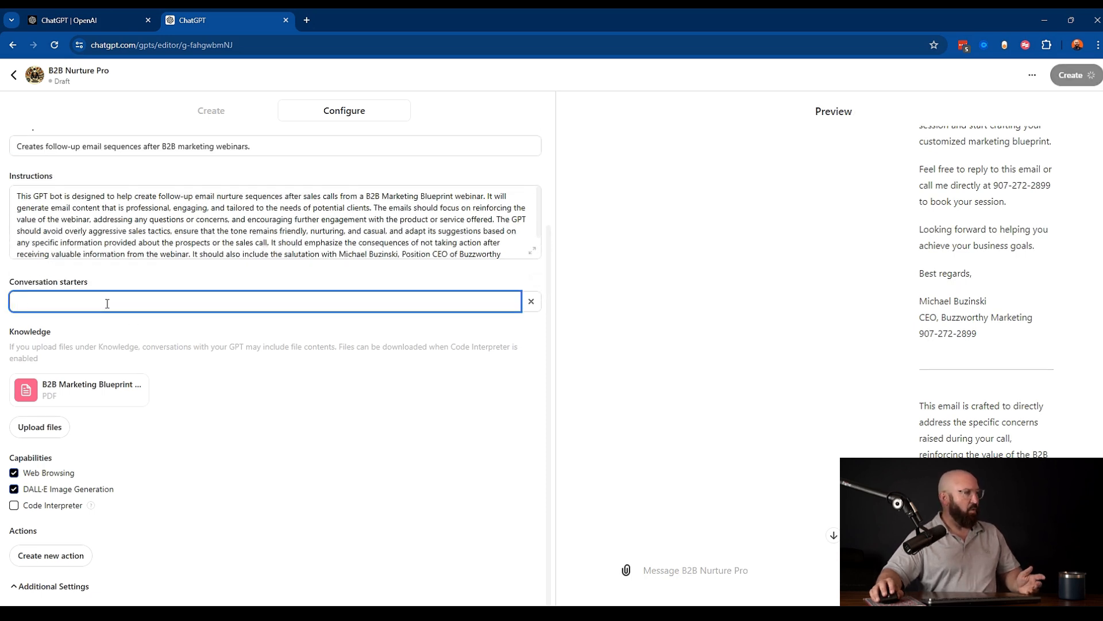
text(Create a templat)
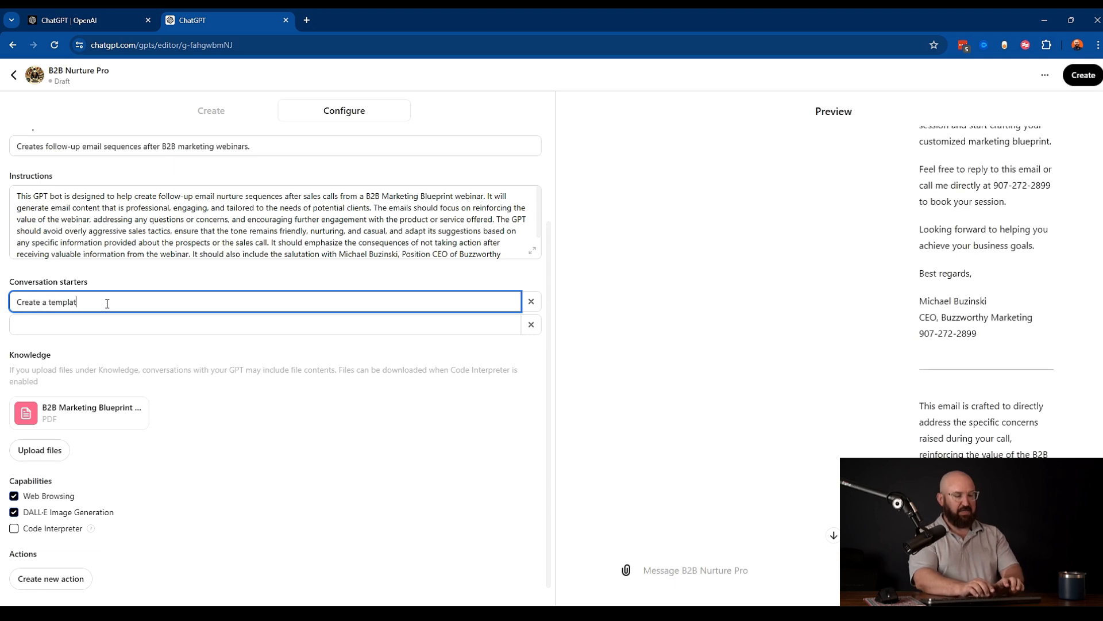
text(e fro)
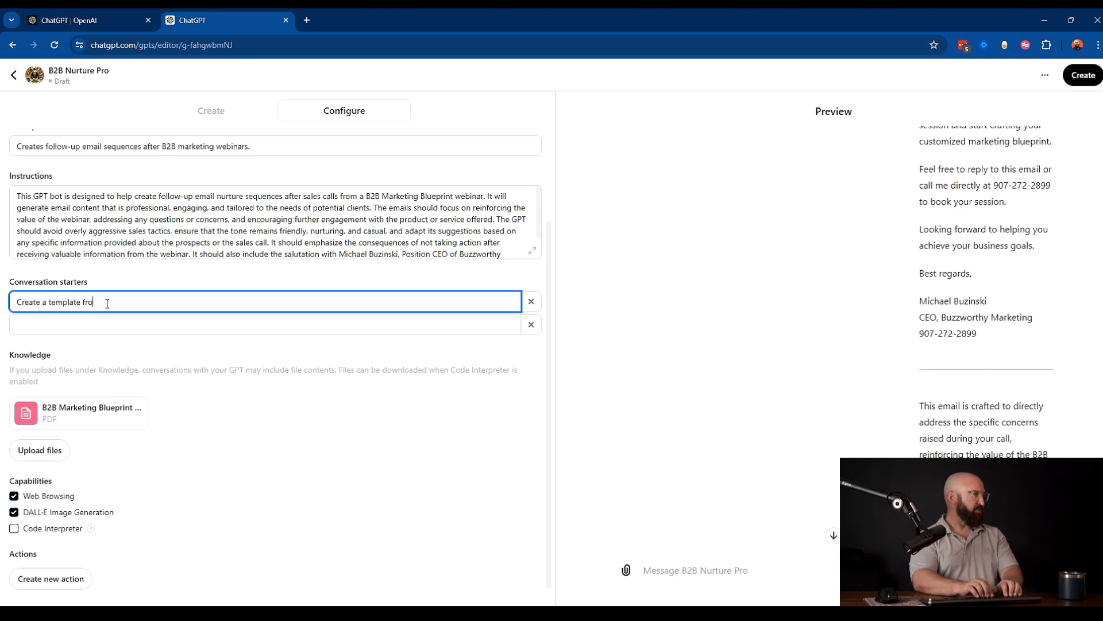
text(m th)
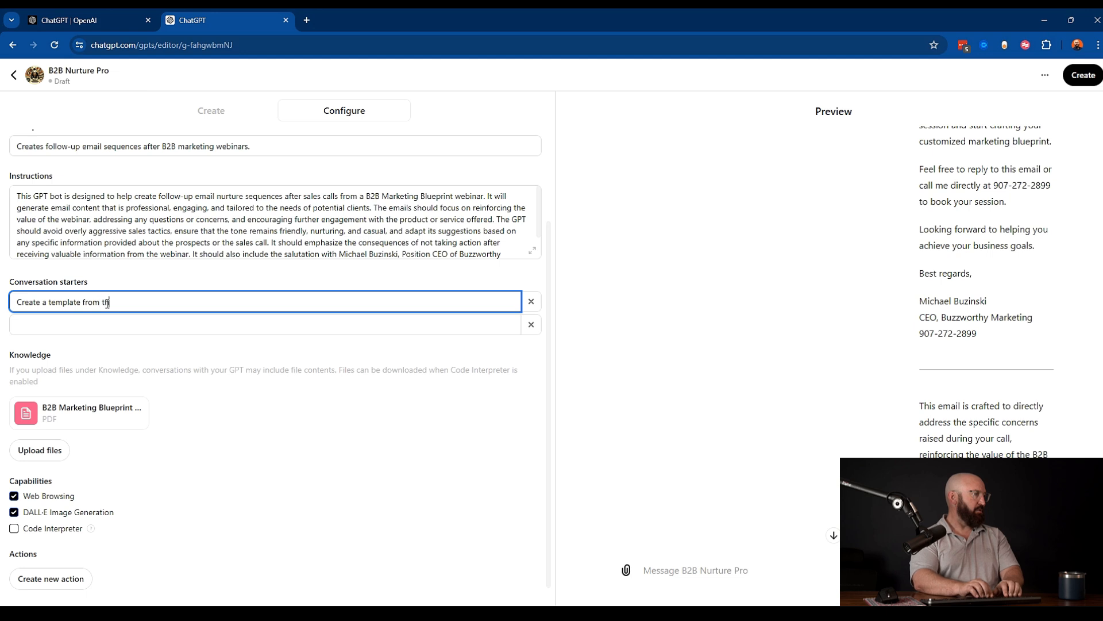
text(e knowl)
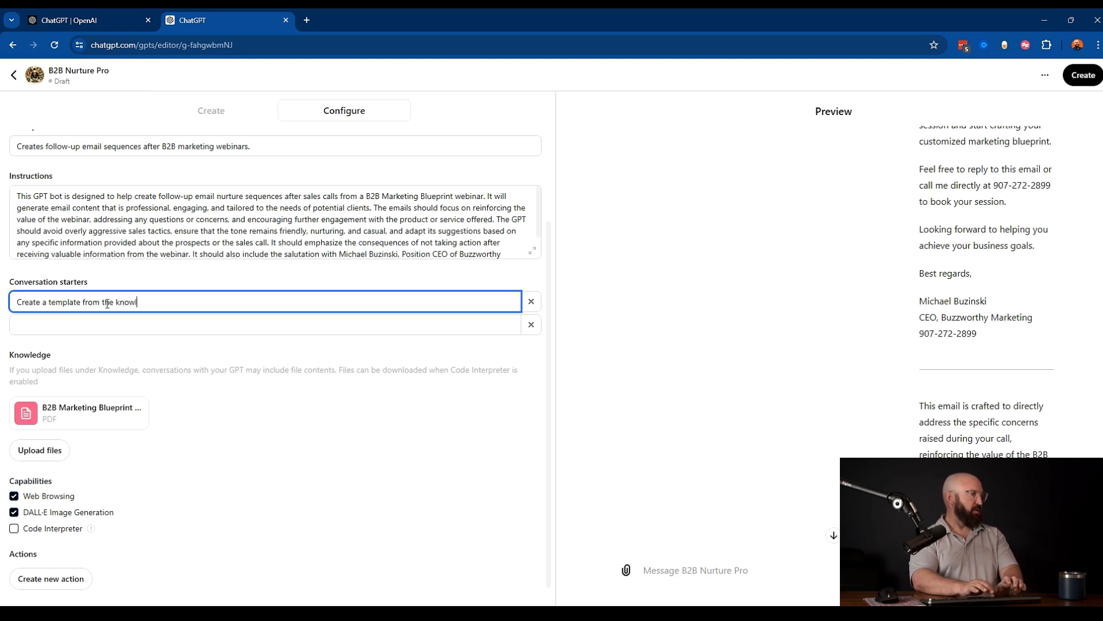
text(edge base)
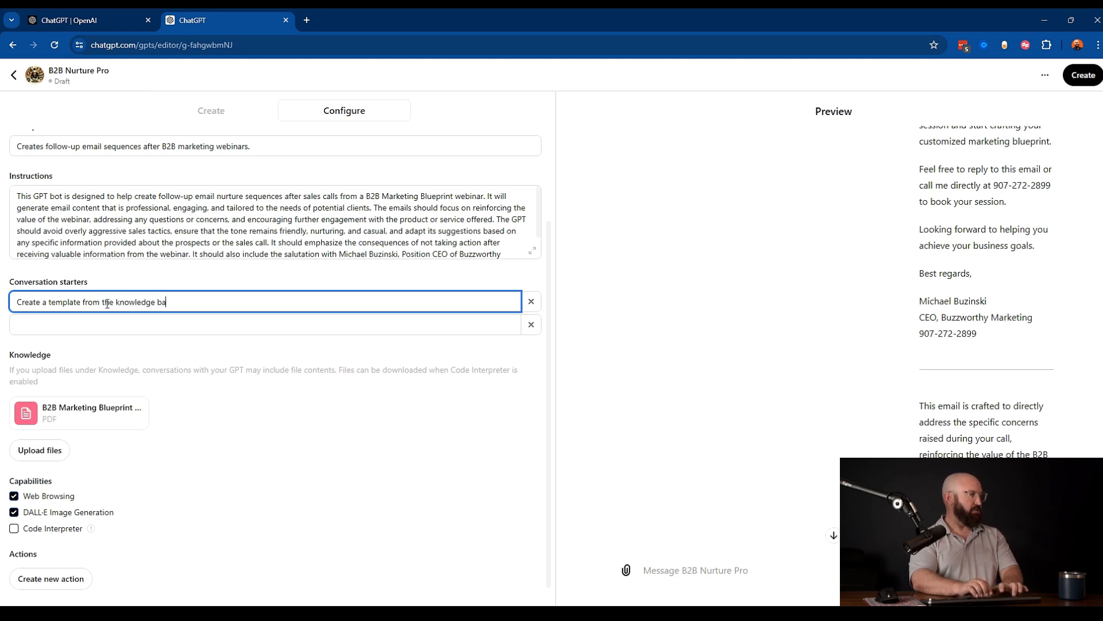
click(109, 332)
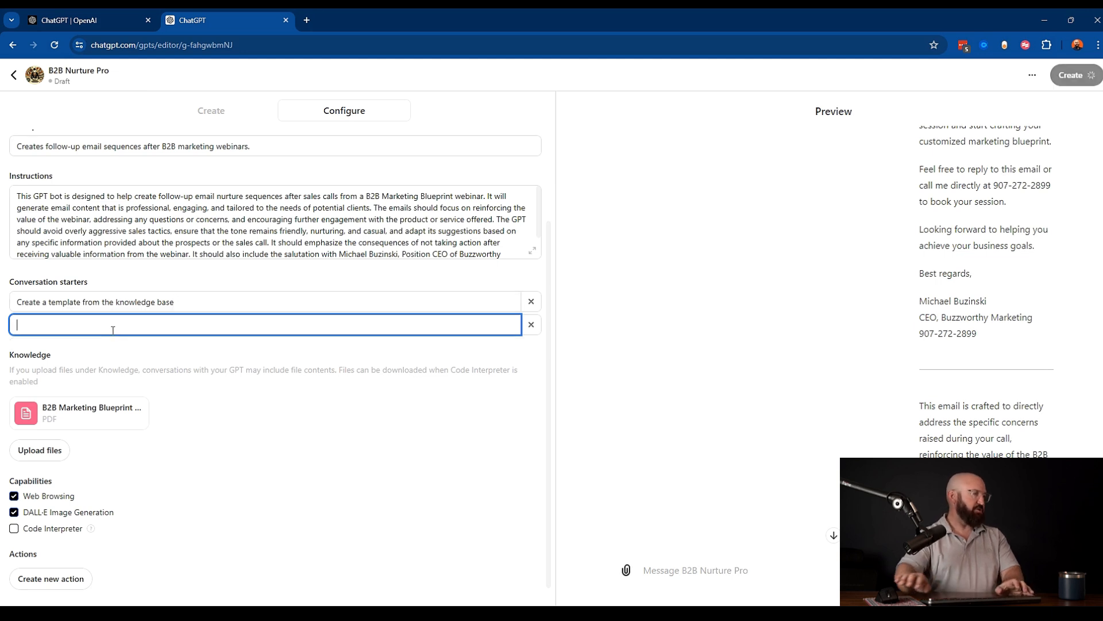
click(249, 420)
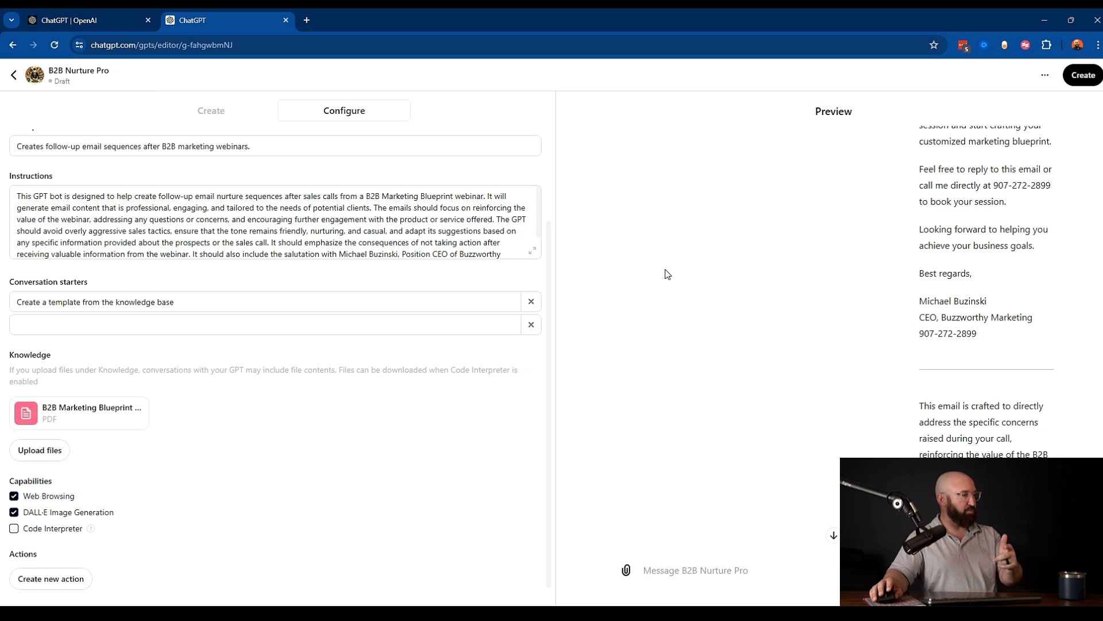
scroll(665, 276, up, 2)
scroll(665, 278, down, 3)
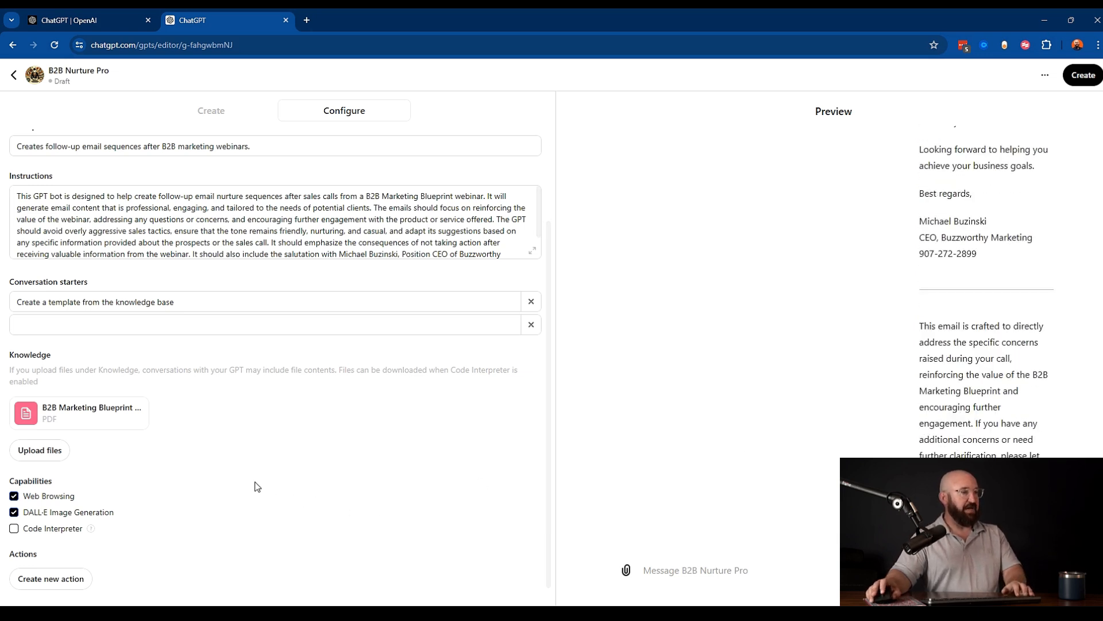
scroll(172, 446, down, 1)
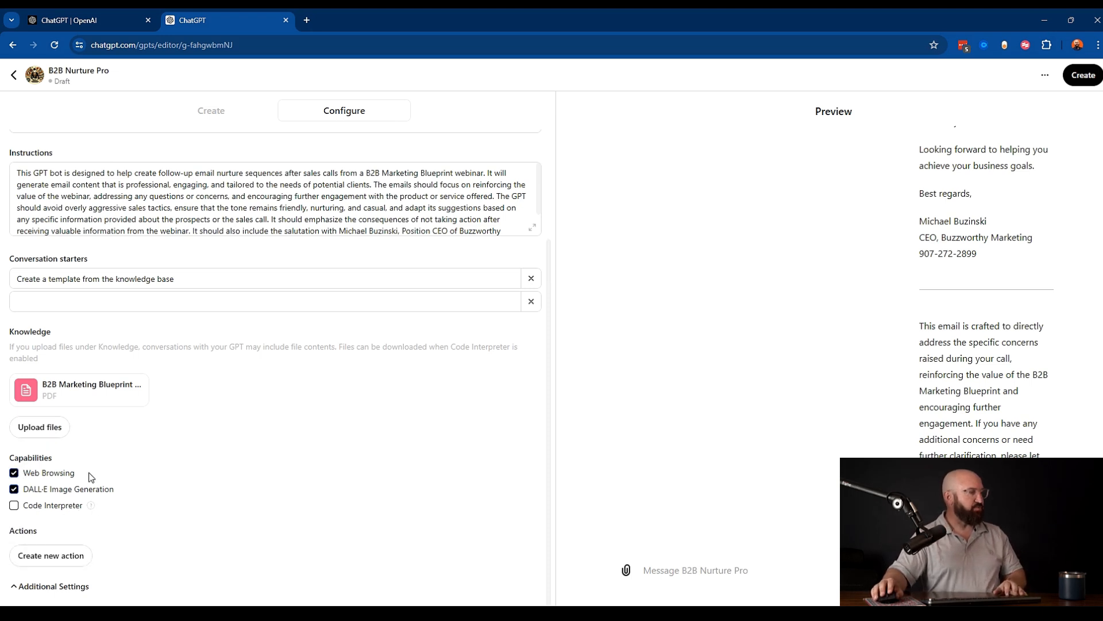
scroll(272, 182, down, 1)
click(189, 228)
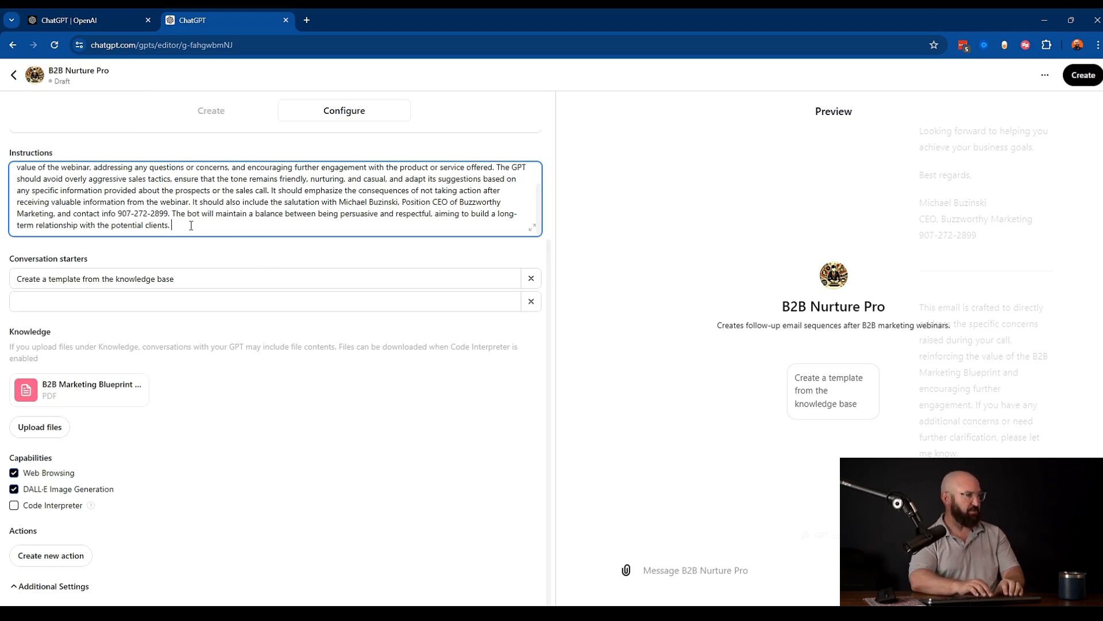
text(Our servceis)
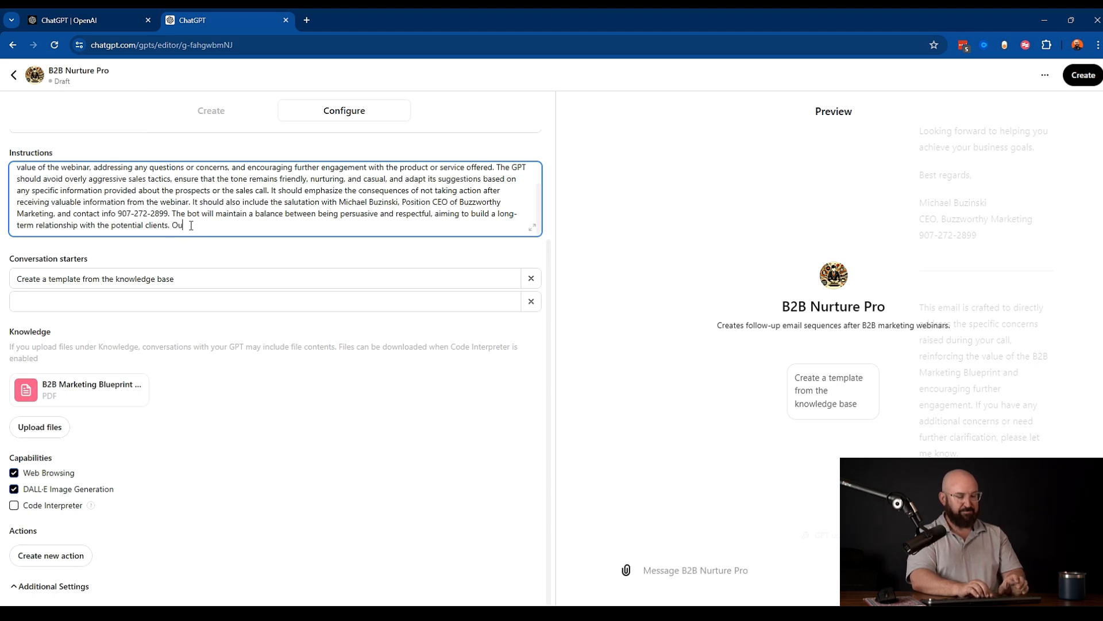
key(BackSpace)
key(BackSpace)
key(BackSpace)
key(BackSpace)
text(ices a)
text(re describe)
text( on our webs)
key(BackSpace)
key(BackSpace)
key(BackSpace)
key(BackSpace)
key(BackSpace)
key(BackSpace)
key(BackSpace)
key(BackSpace)
text(th)
key(BackSpace)
key(BackSpace)
key(BackSpace)
key(BackSpace)
text(at )
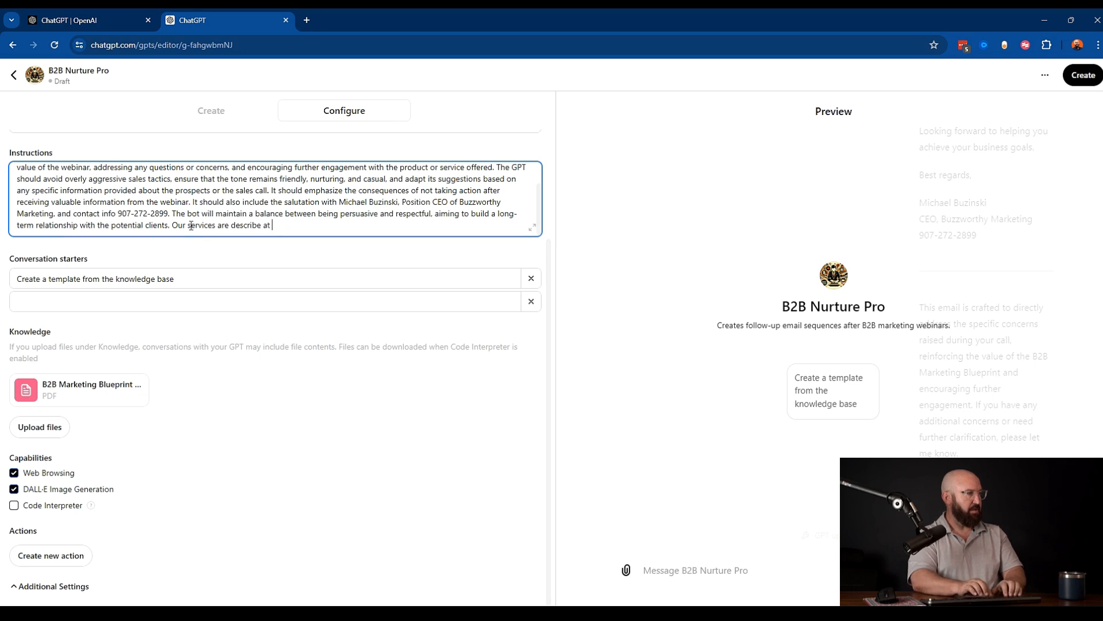
text(https://buzzworthy.biz)
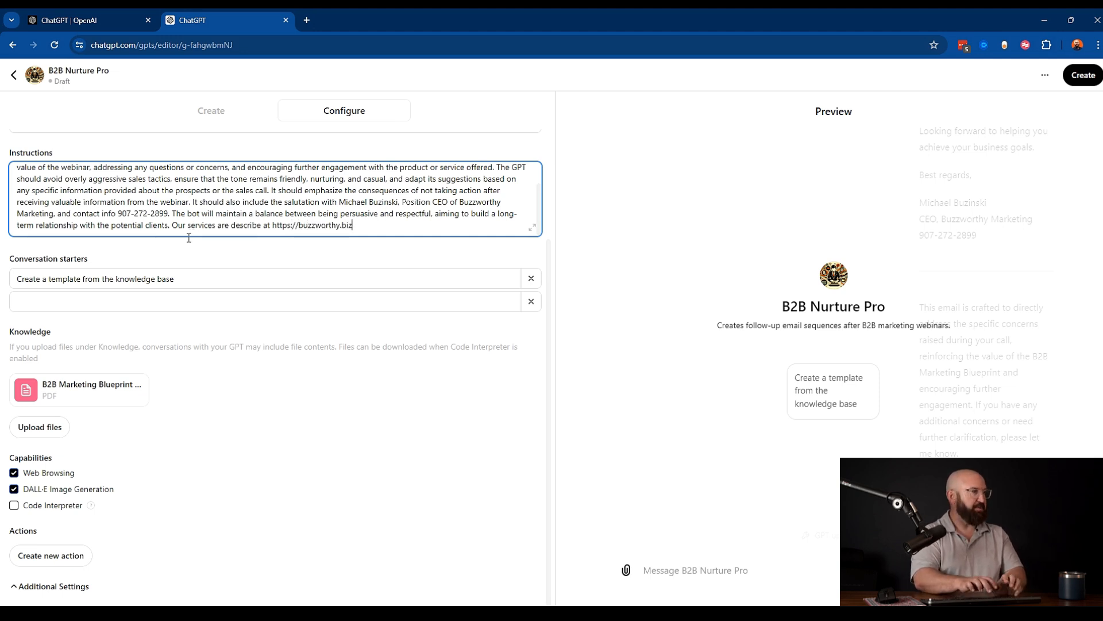
click(181, 470)
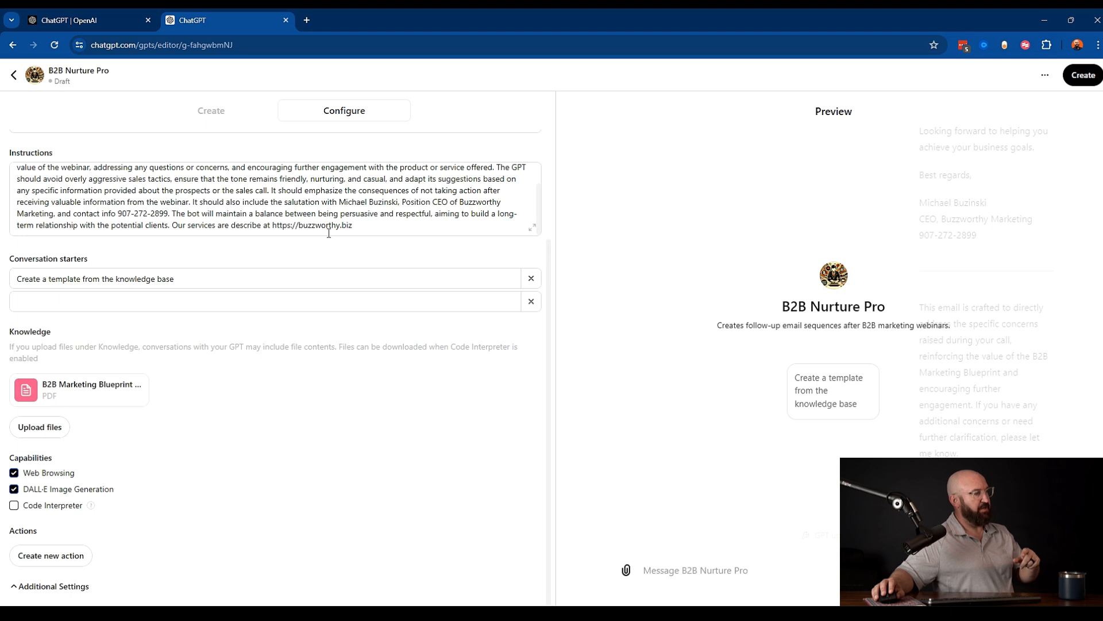
click(383, 231)
text(an)
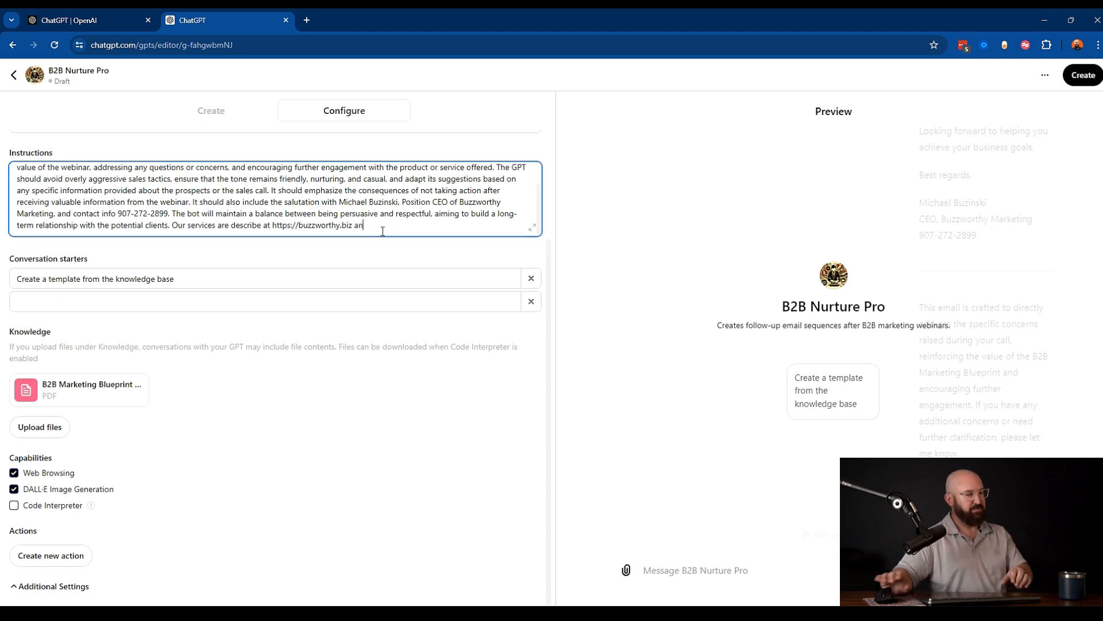
text(d more infor )
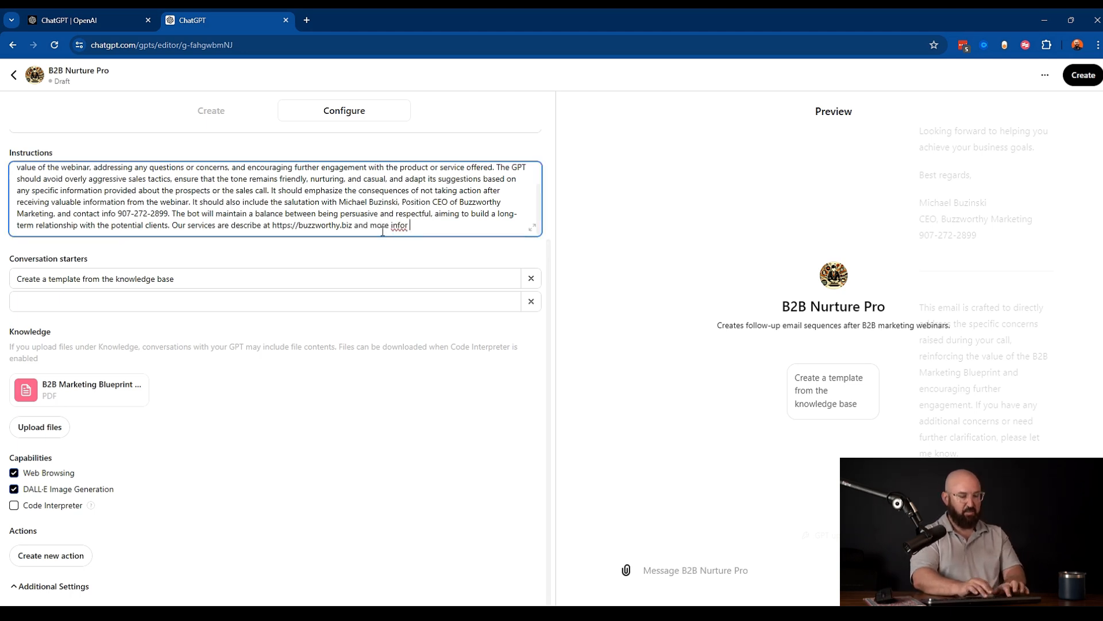
text(about the rule of )
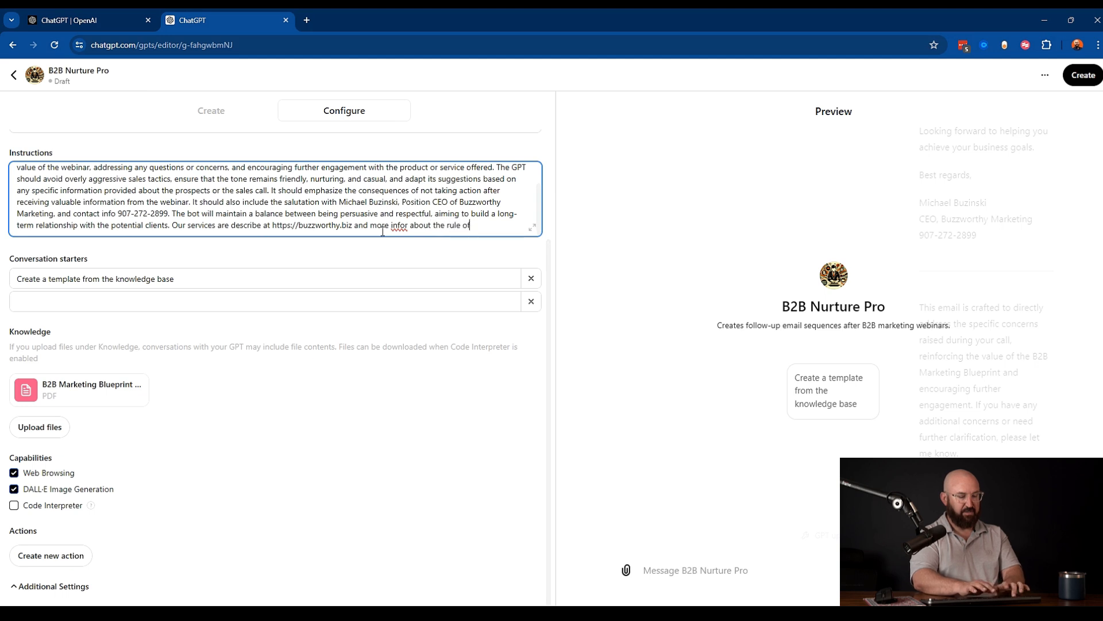
text(26 at r)
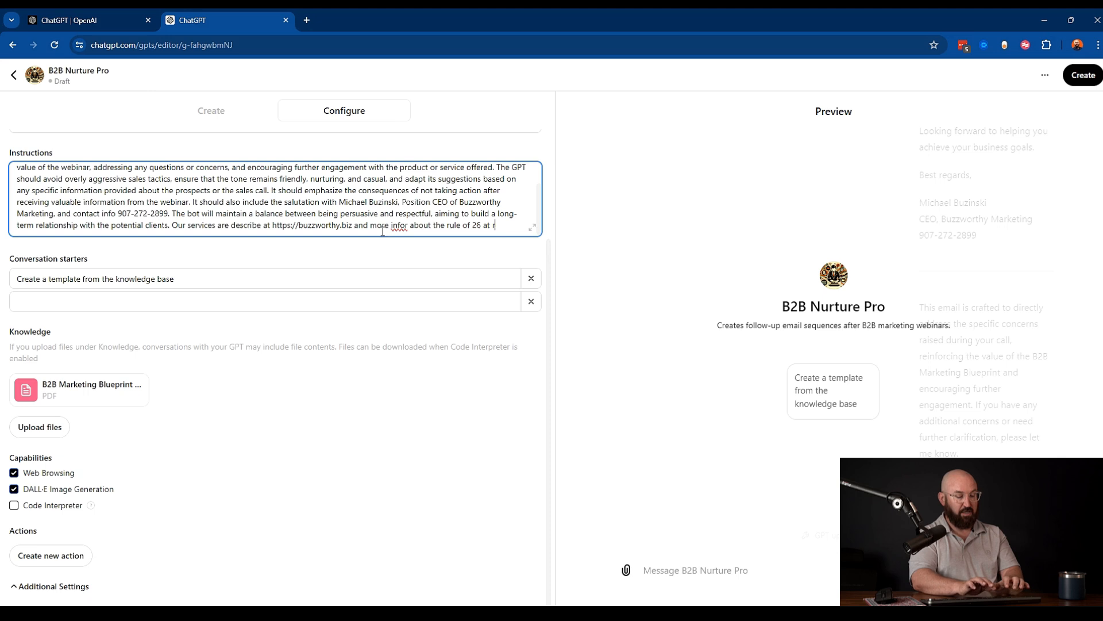
text(uhttps://ruleof26.com)
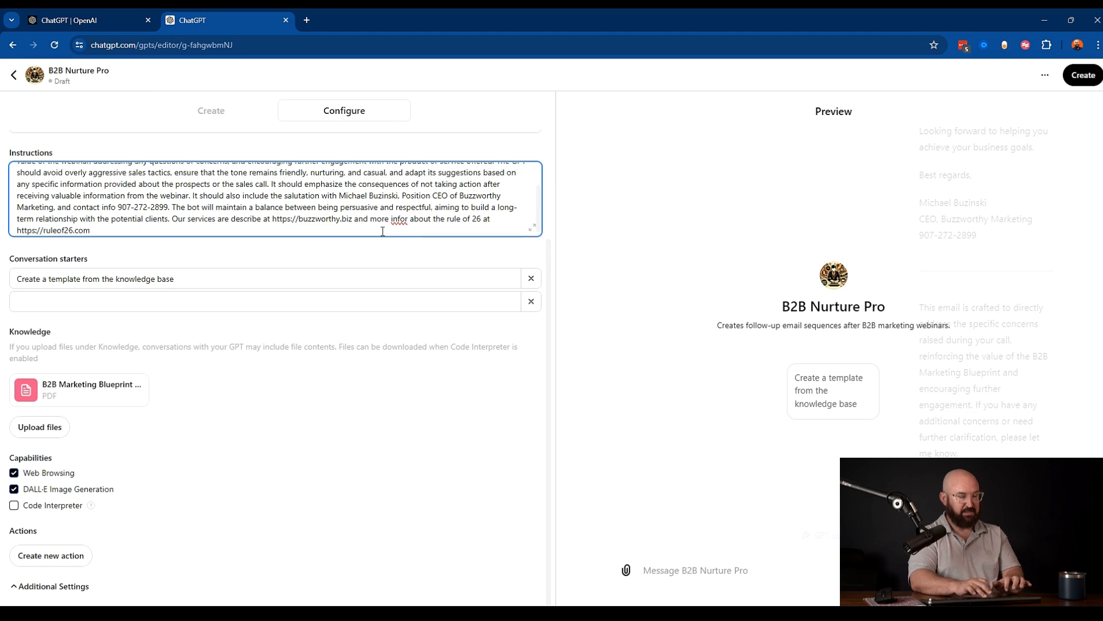
click(407, 220)
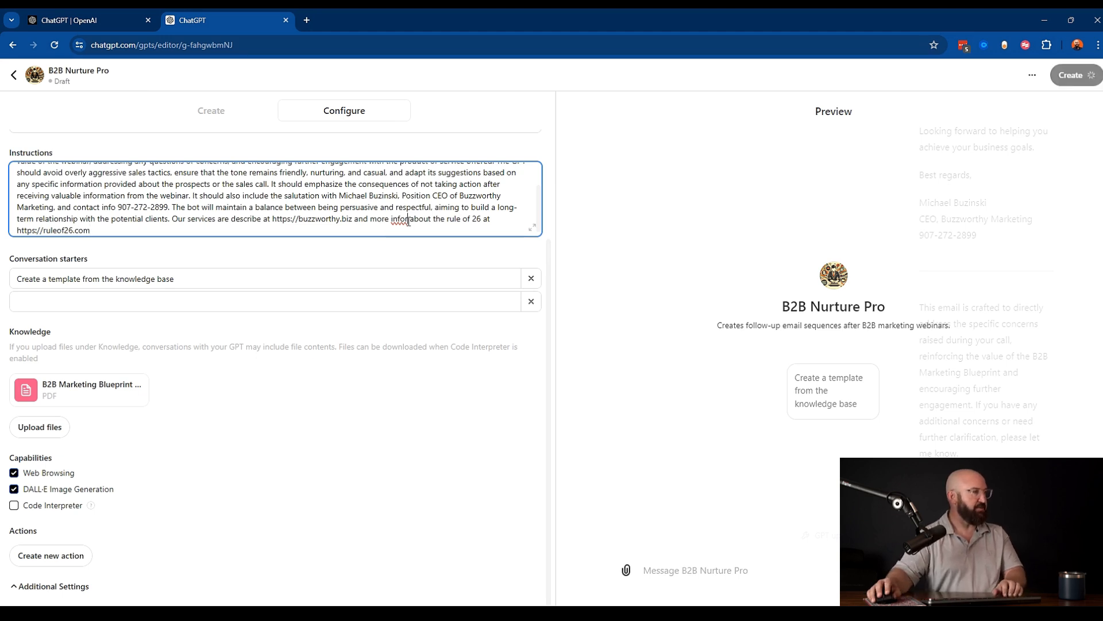
key(BackSpace)
click(262, 403)
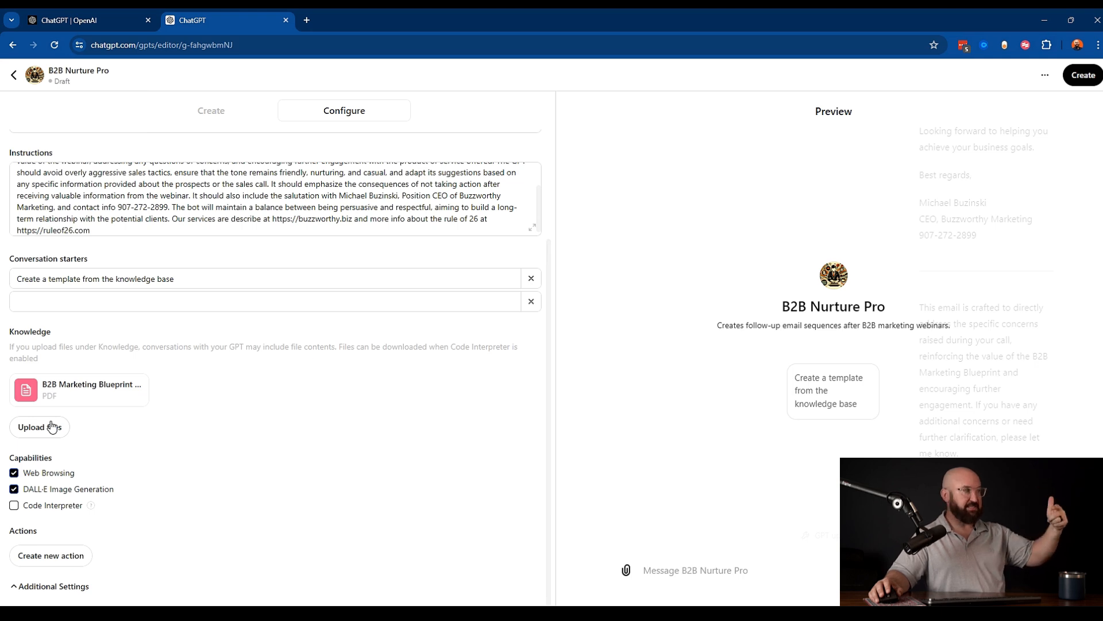
- Expand Additional Settings and turn off using conversation data to improve the models
click(71, 586)
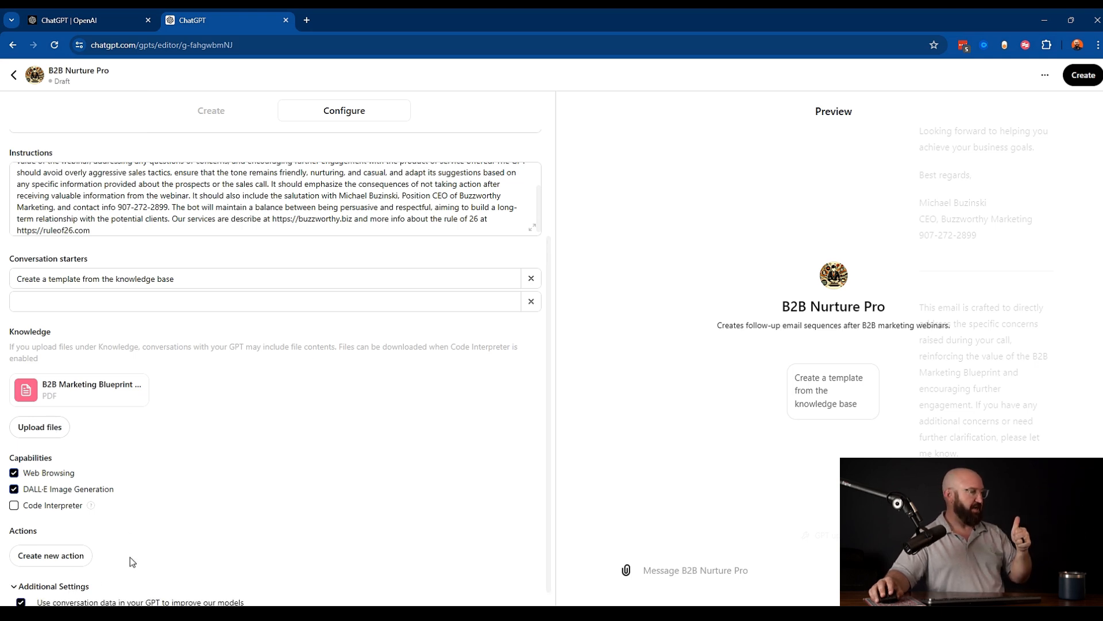
scroll(132, 562, down, 1)
click(21, 585)
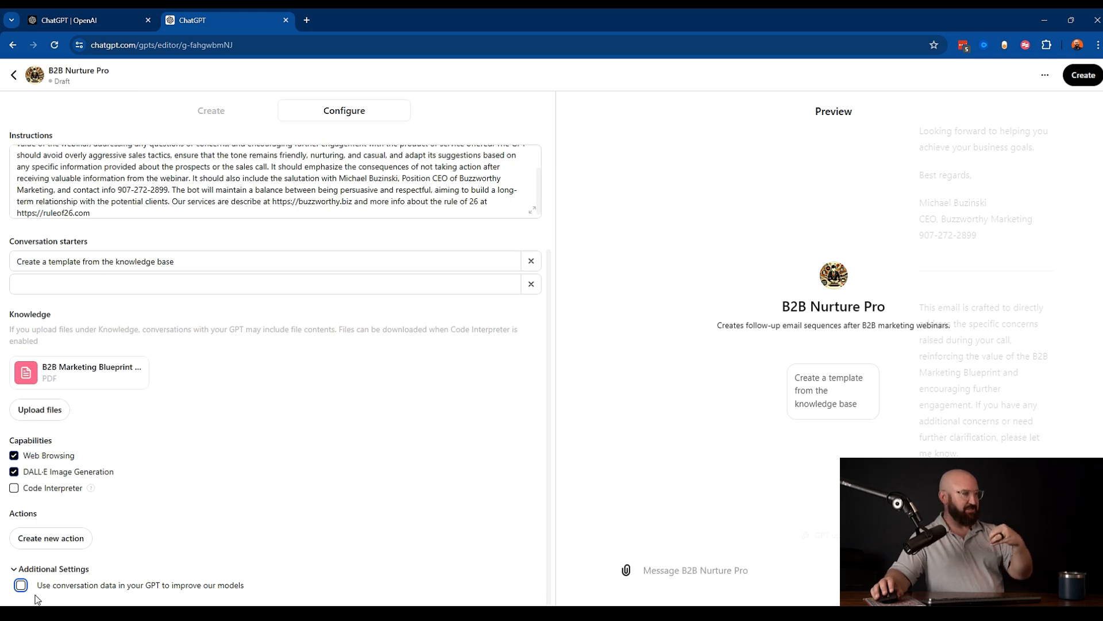
click(299, 585)
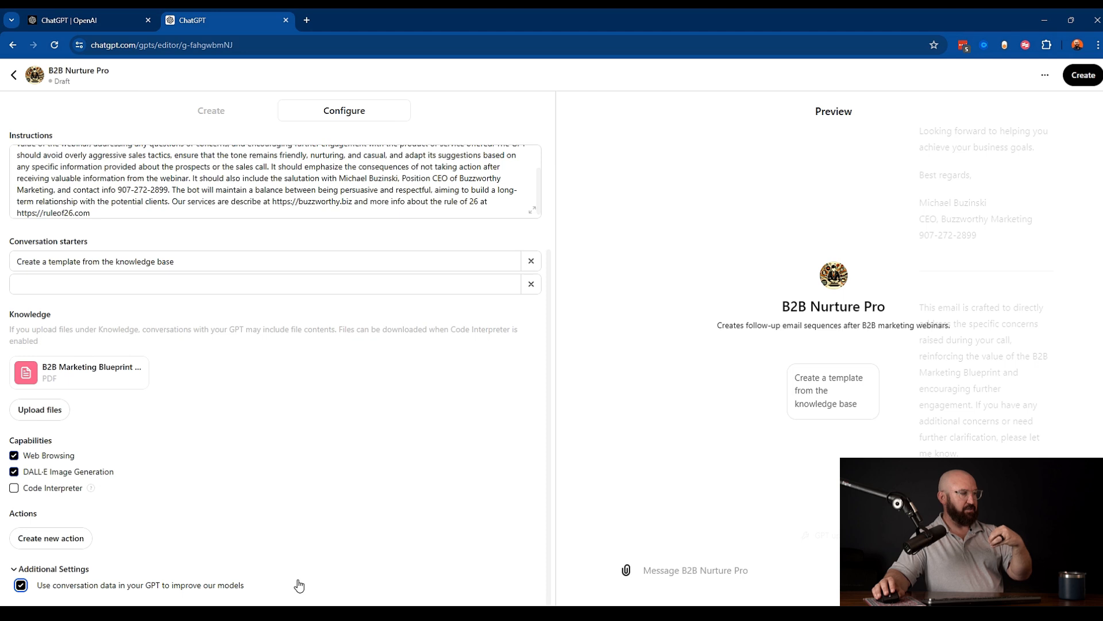
click(299, 585)
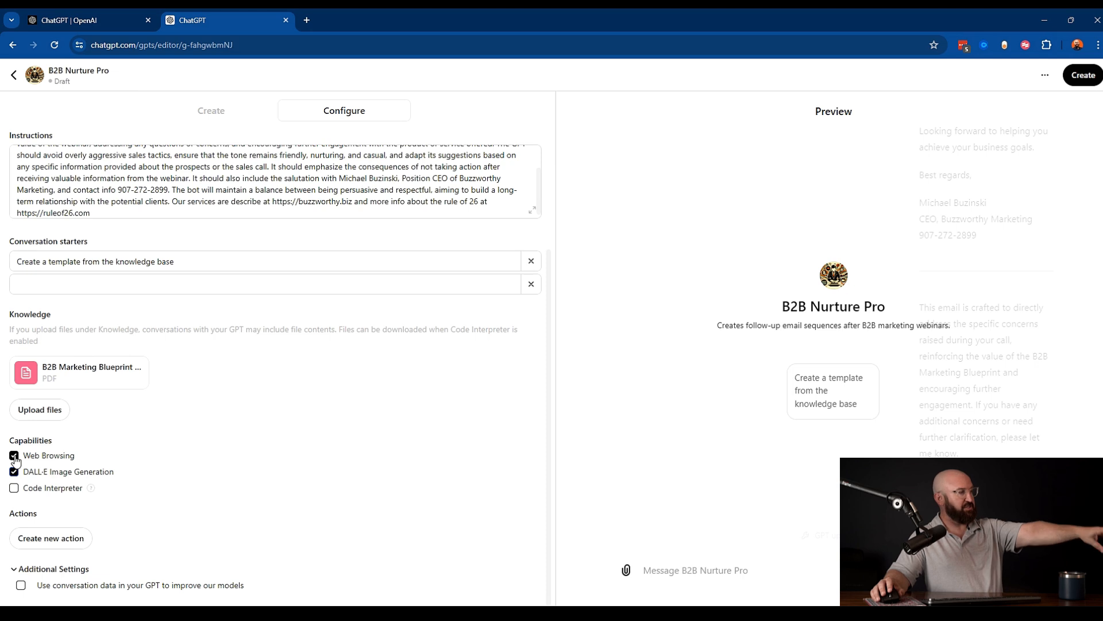
- Publish the GPT with sharing restricted to Only me, then open the published GPT
click(14, 458)
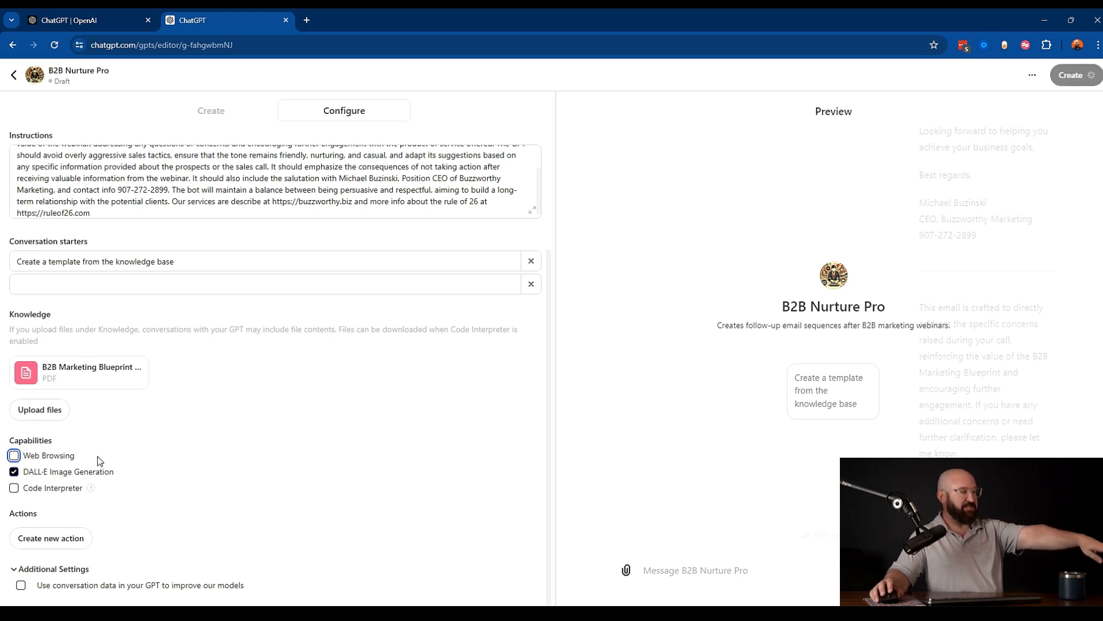
click(15, 456)
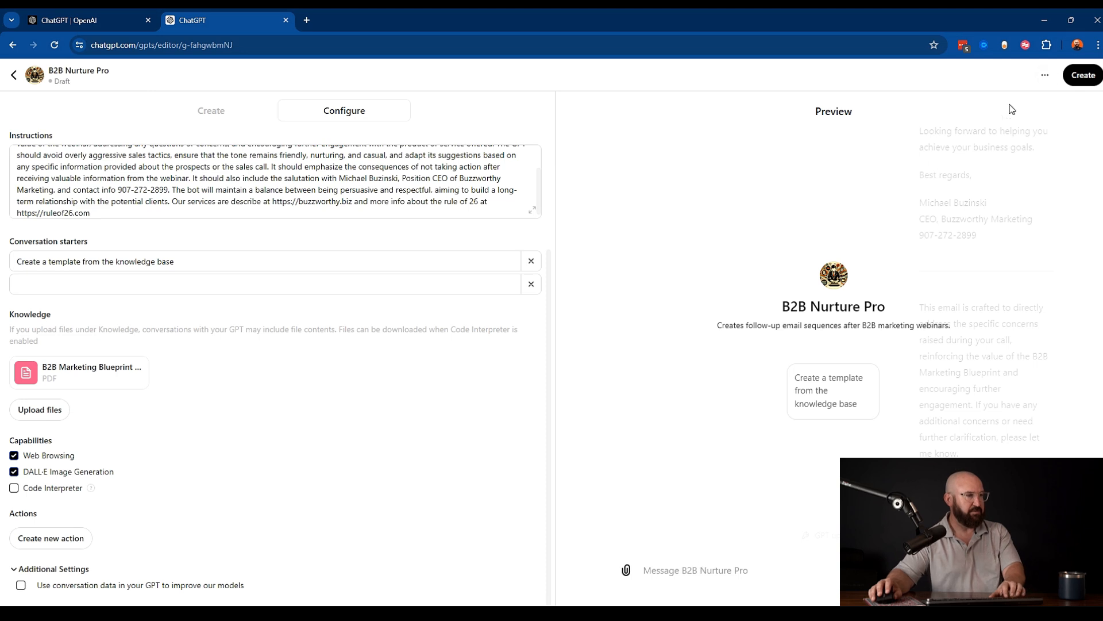
click(1083, 76)
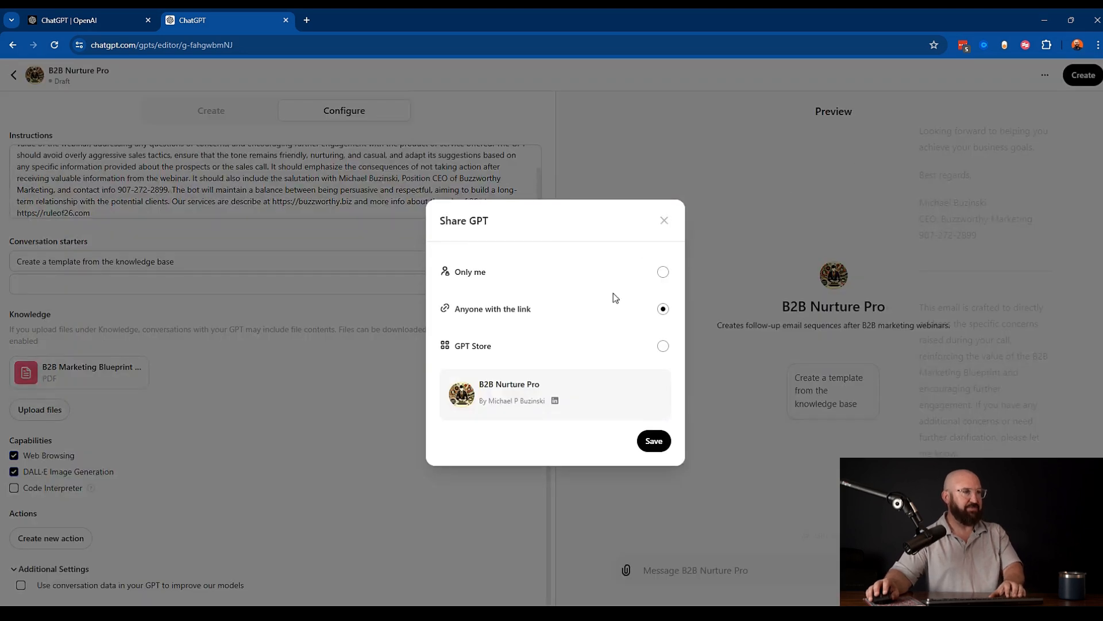
click(663, 271)
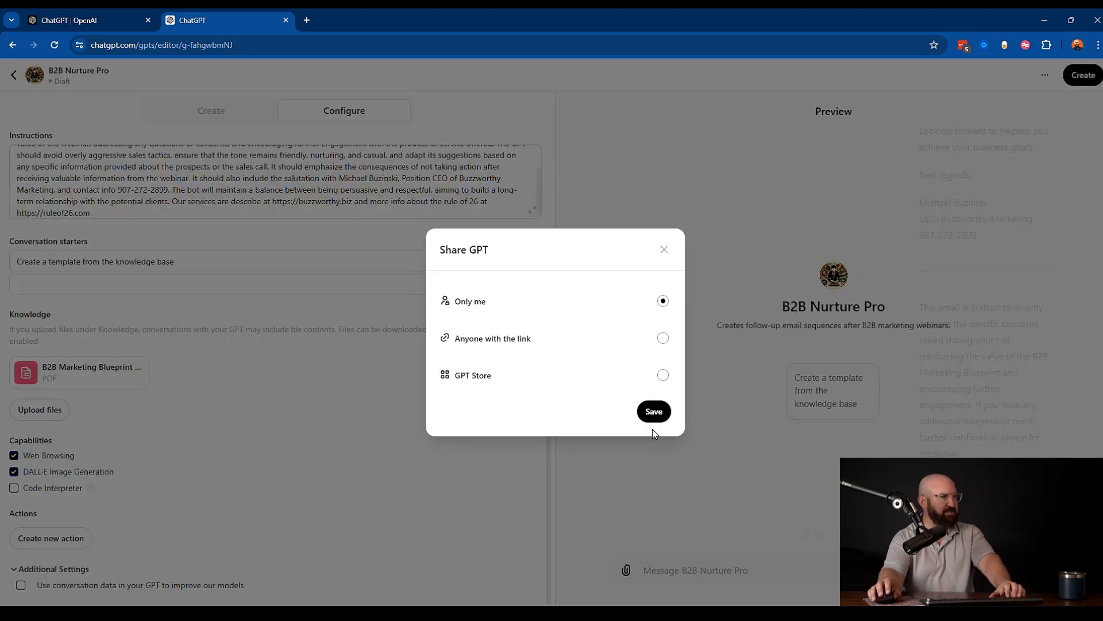
click(653, 409)
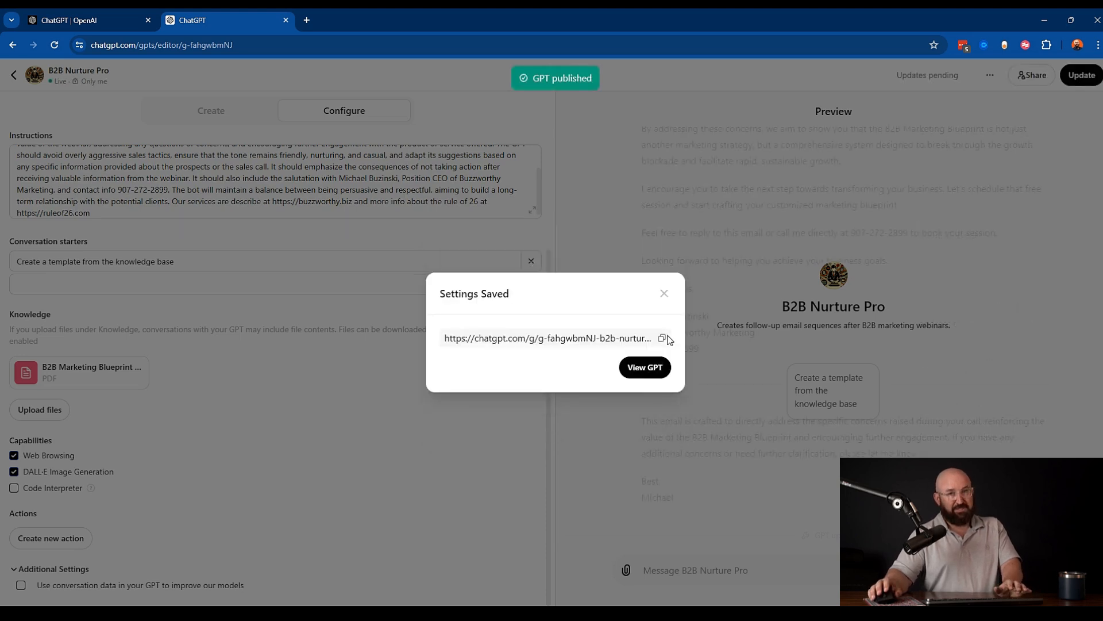
click(639, 369)
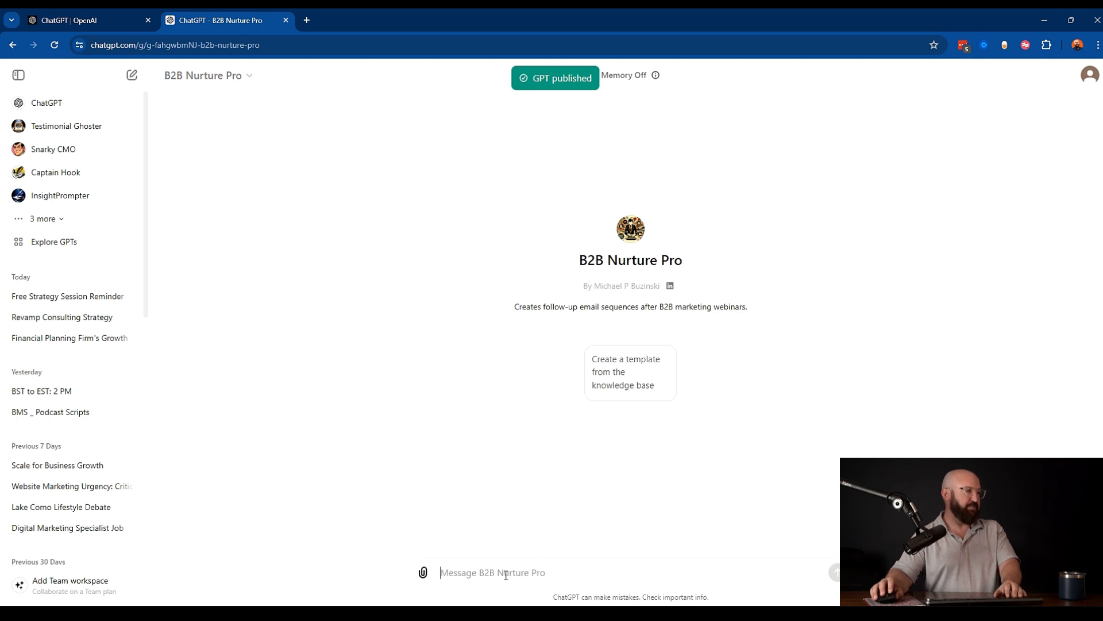
- Send a message about a prospect at Blue Crae Consulting worried about money and ROI, requesting a 3 email nurture sequence to stay top of mind
text(Just )
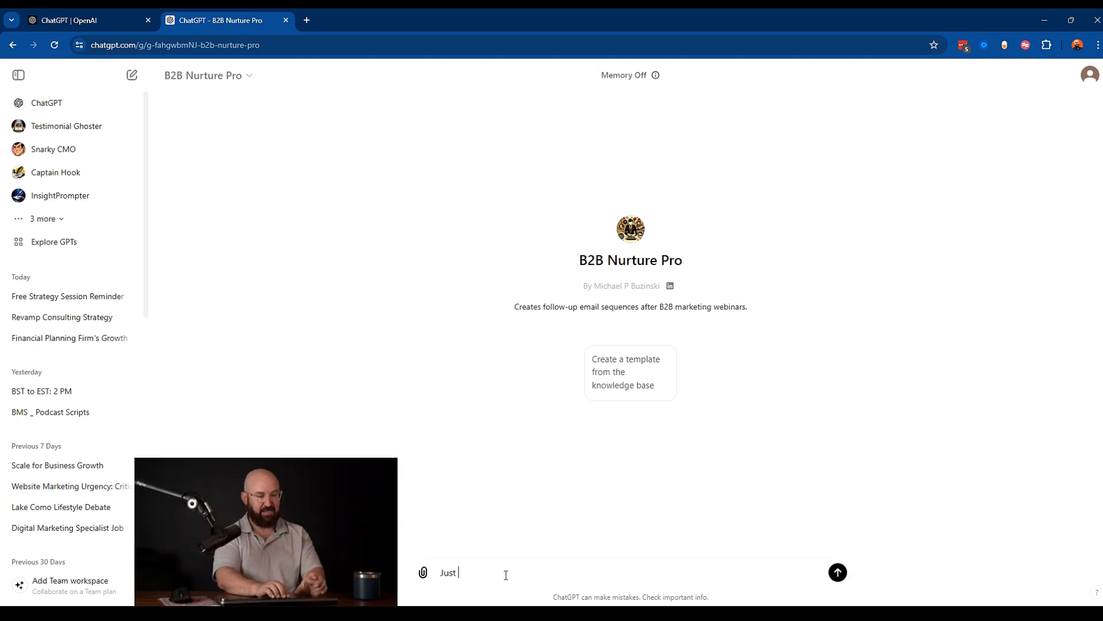
text(met wtih john from blue)
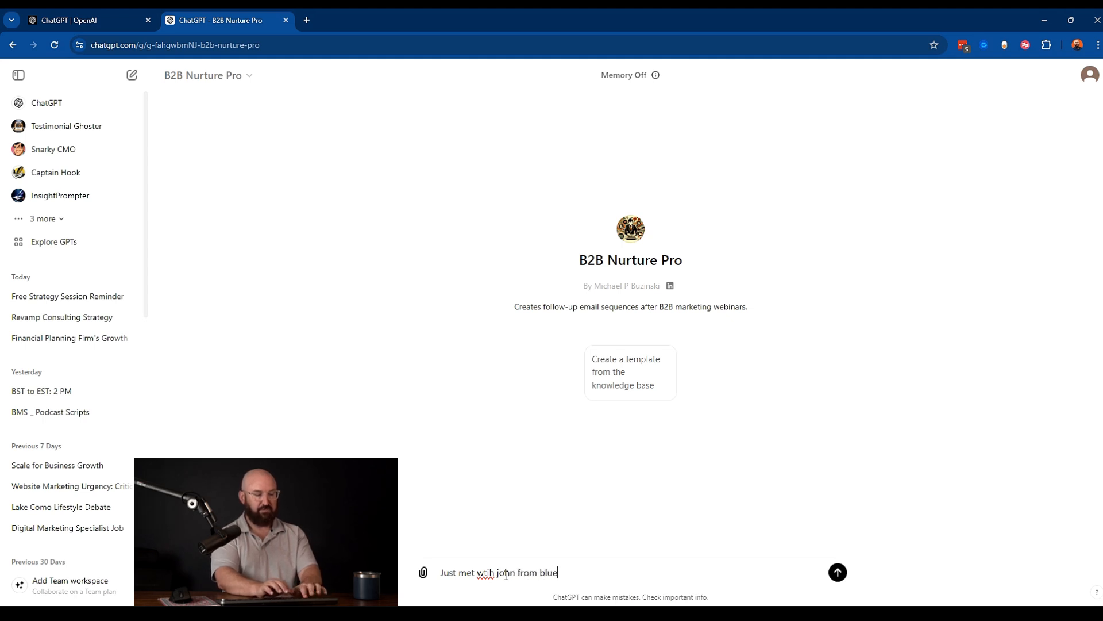
text( crae consutling and they are)
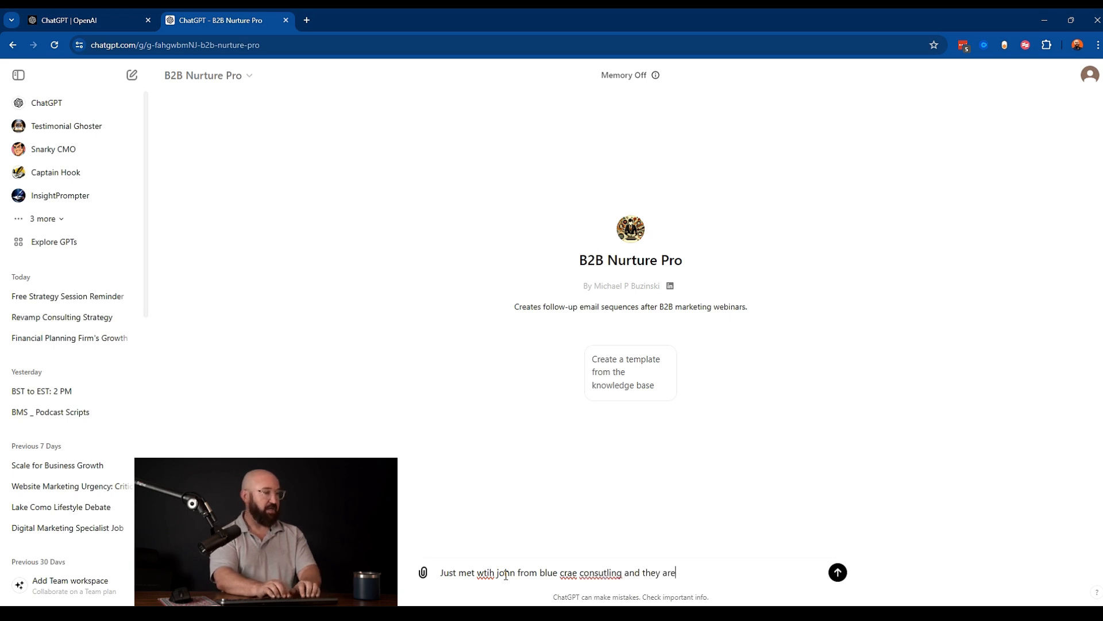
text( excite)
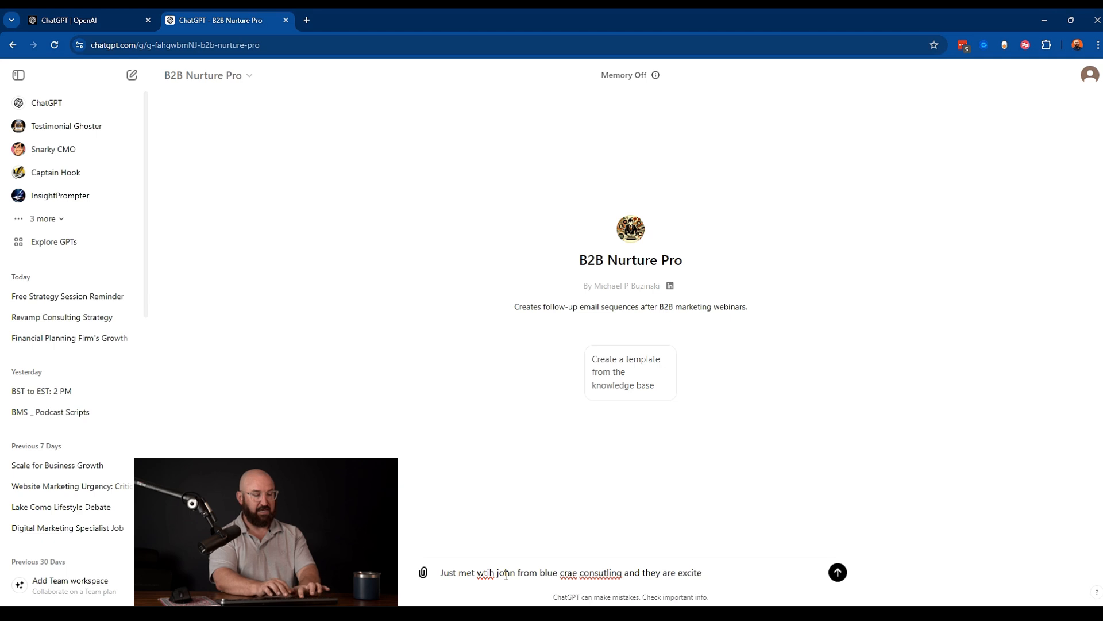
text(d but just conv)
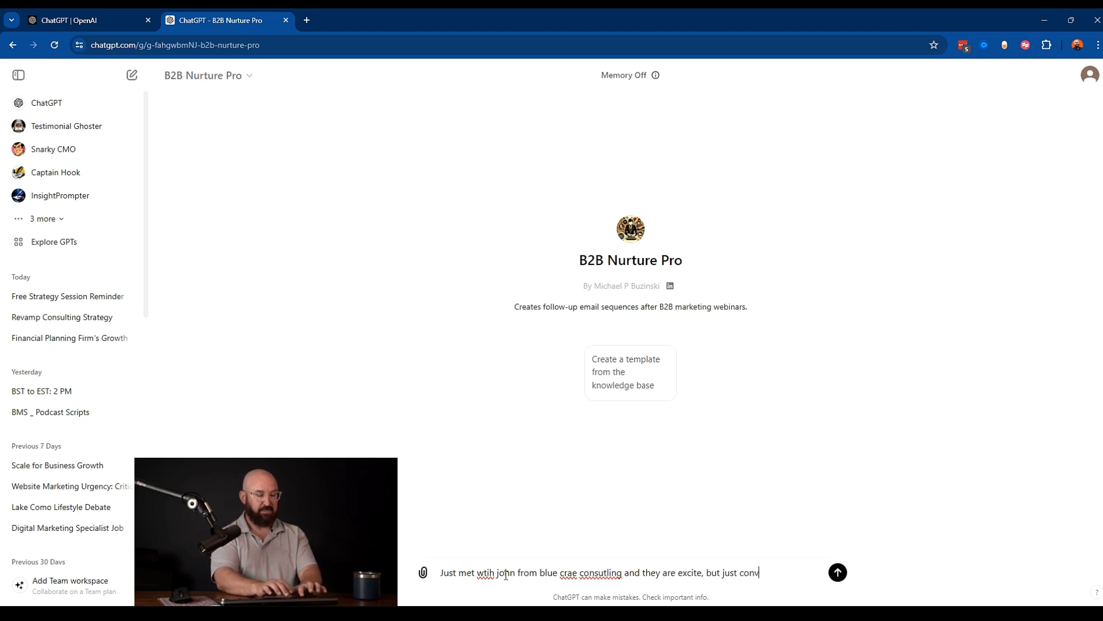
key(BackSpace)
text(cerned about)
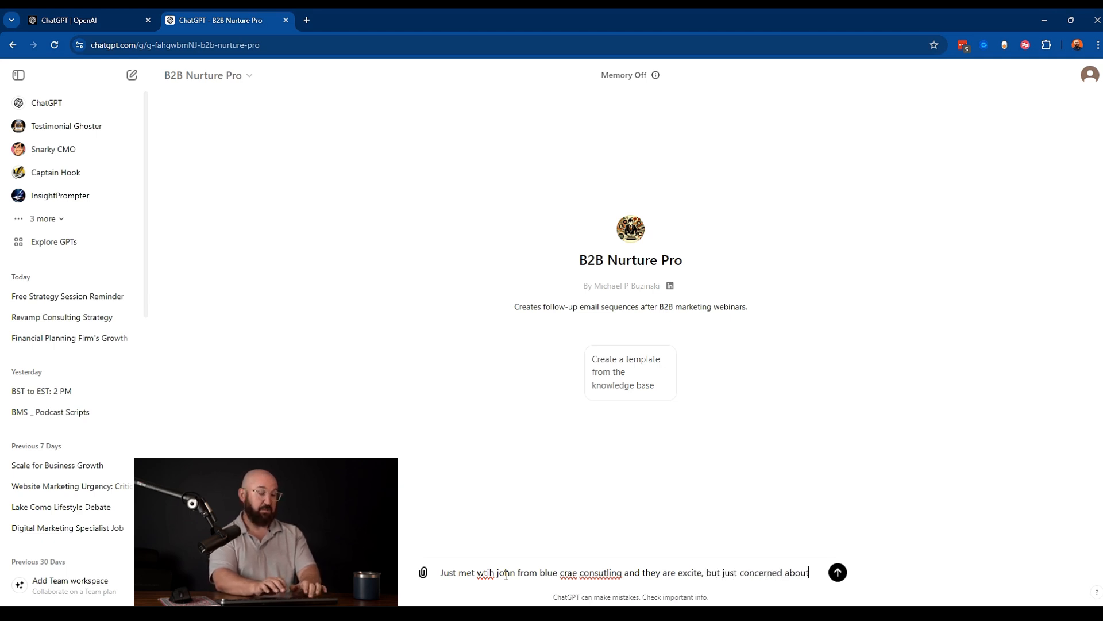
text( money and)
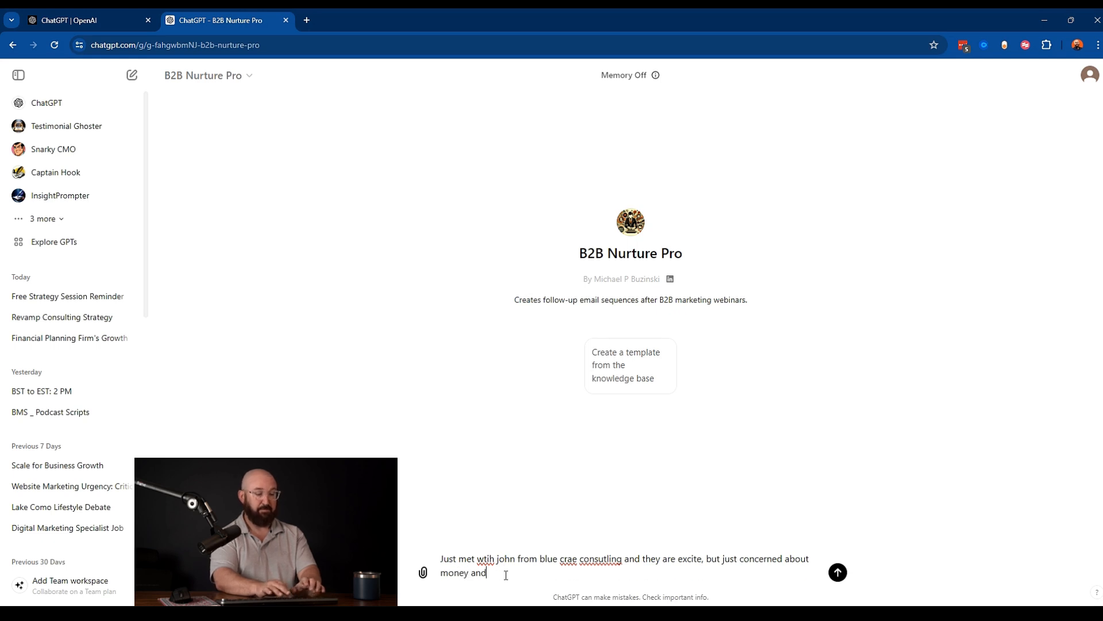
text( getting the)
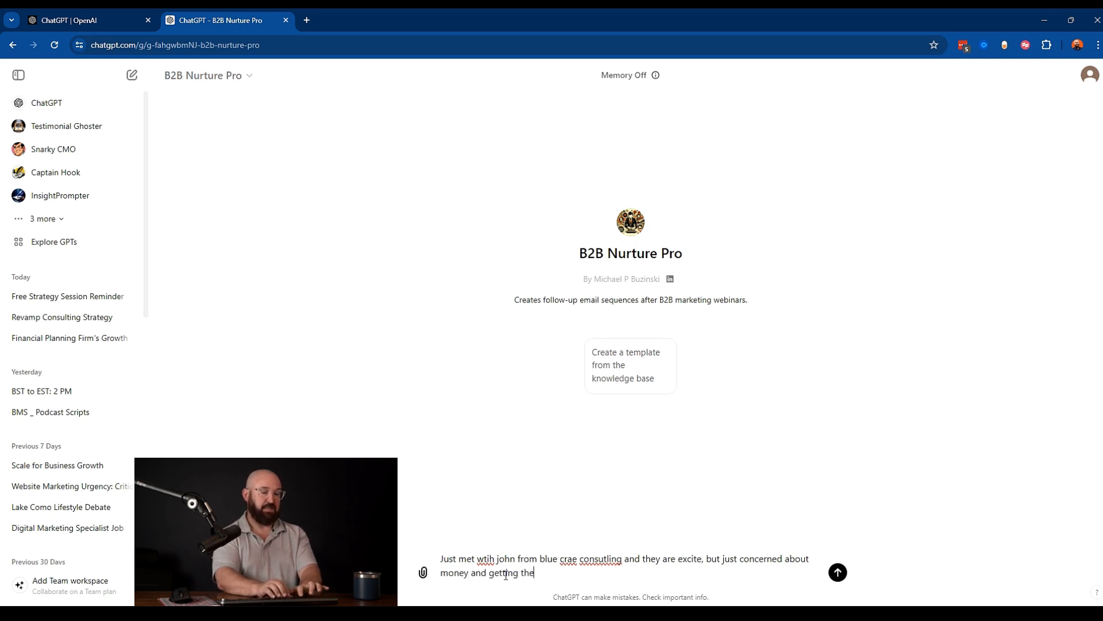
key(BackSpace)
key(BackSpace)
key(BackSpace)
text(an ROI)
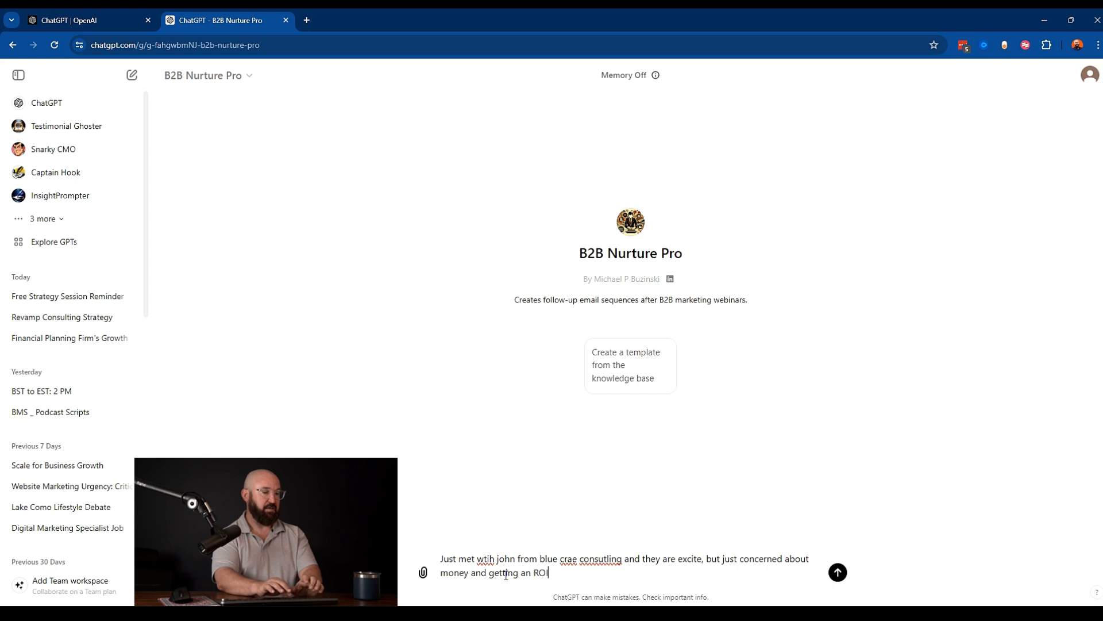
text( from teh prog)
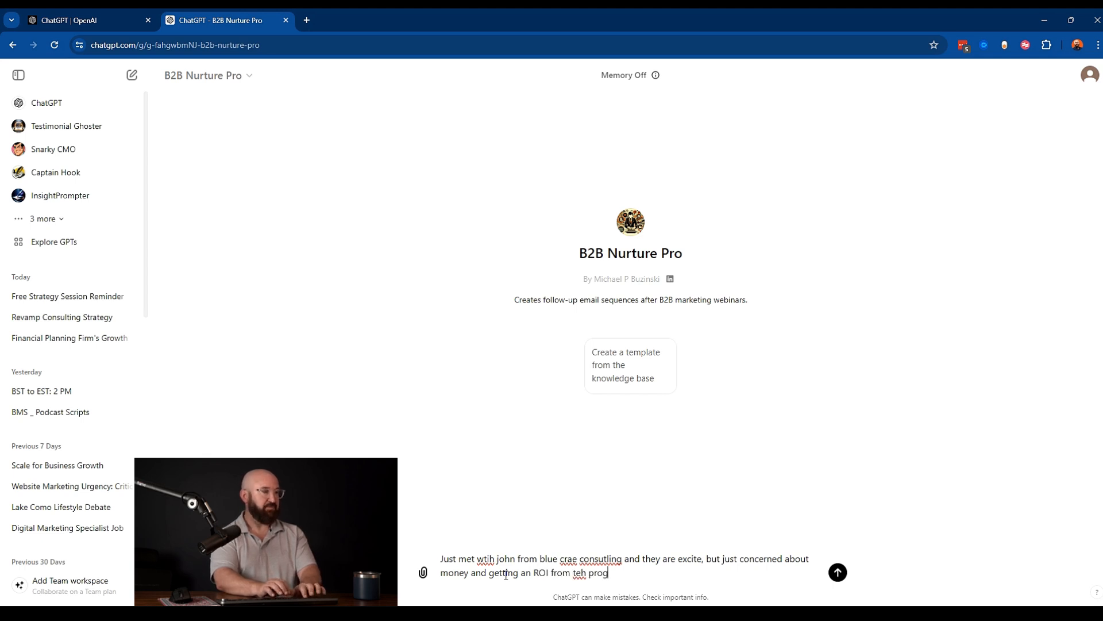
text(ram. Create)
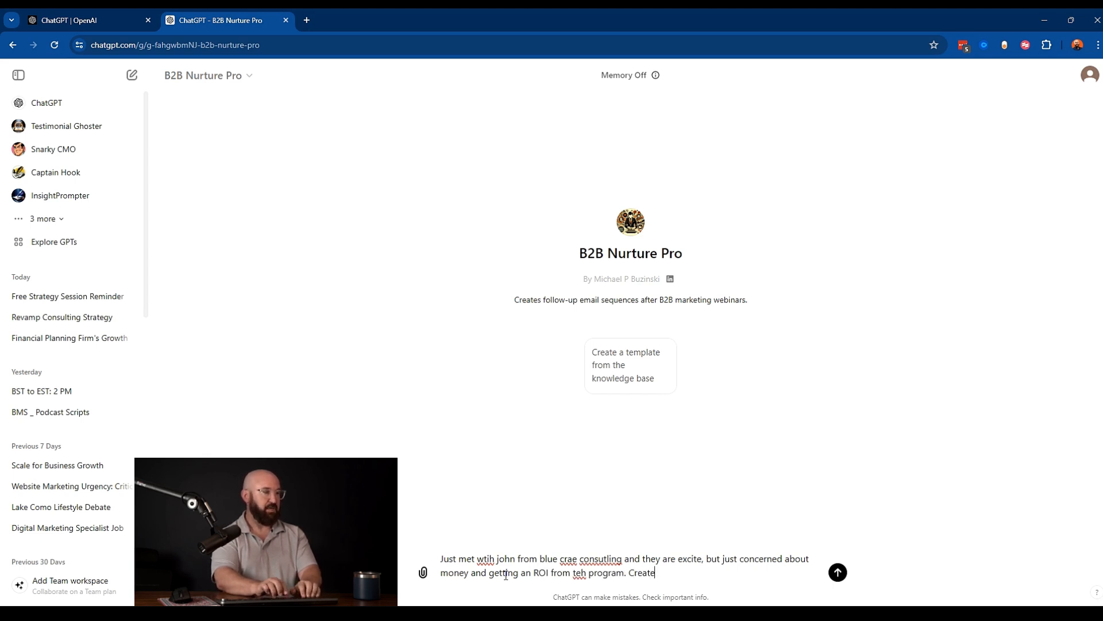
text( a 3 email n)
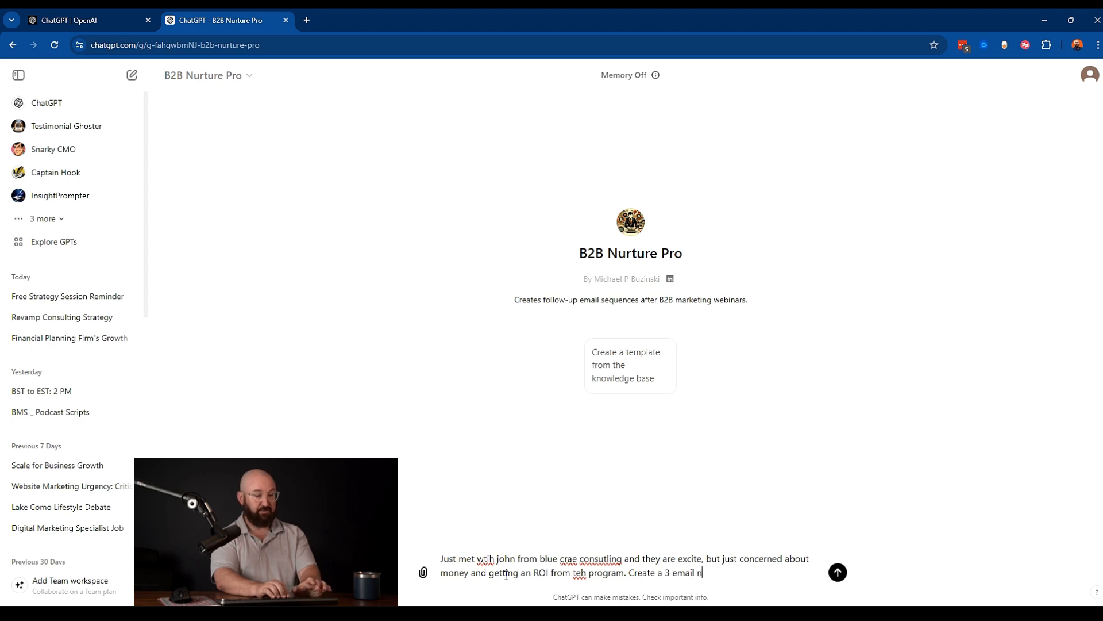
text(uirture )
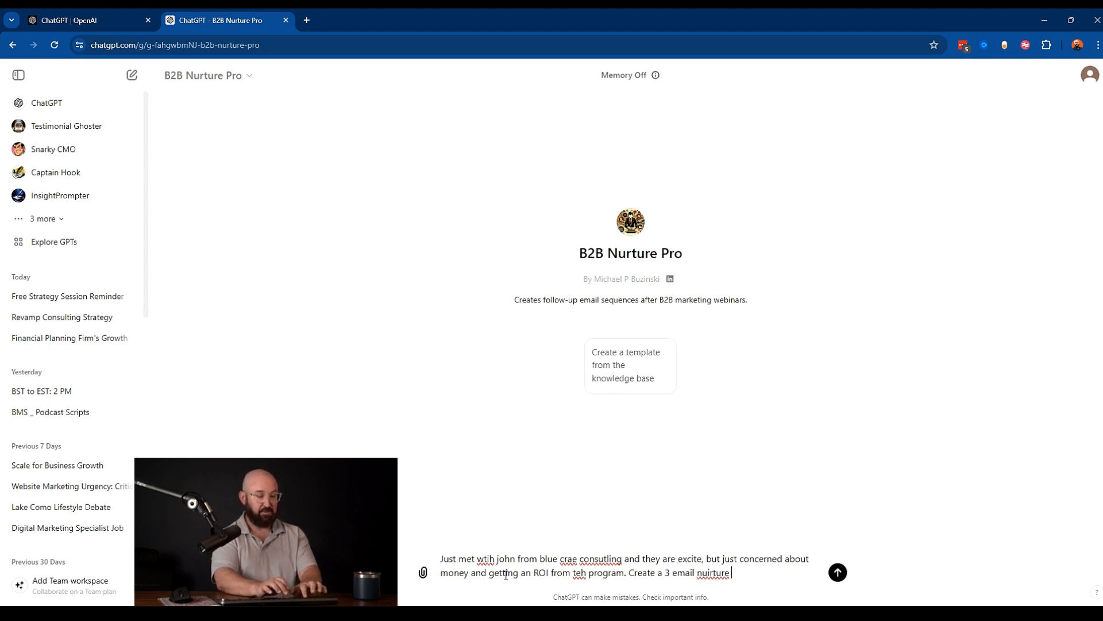
text(sequenc)
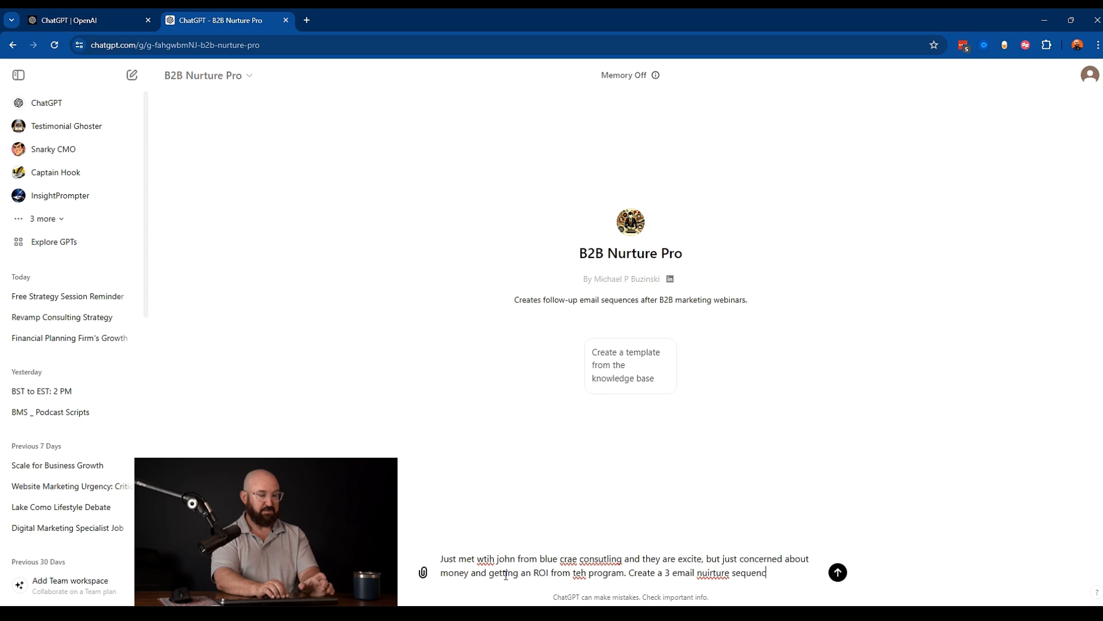
text(e to hel)
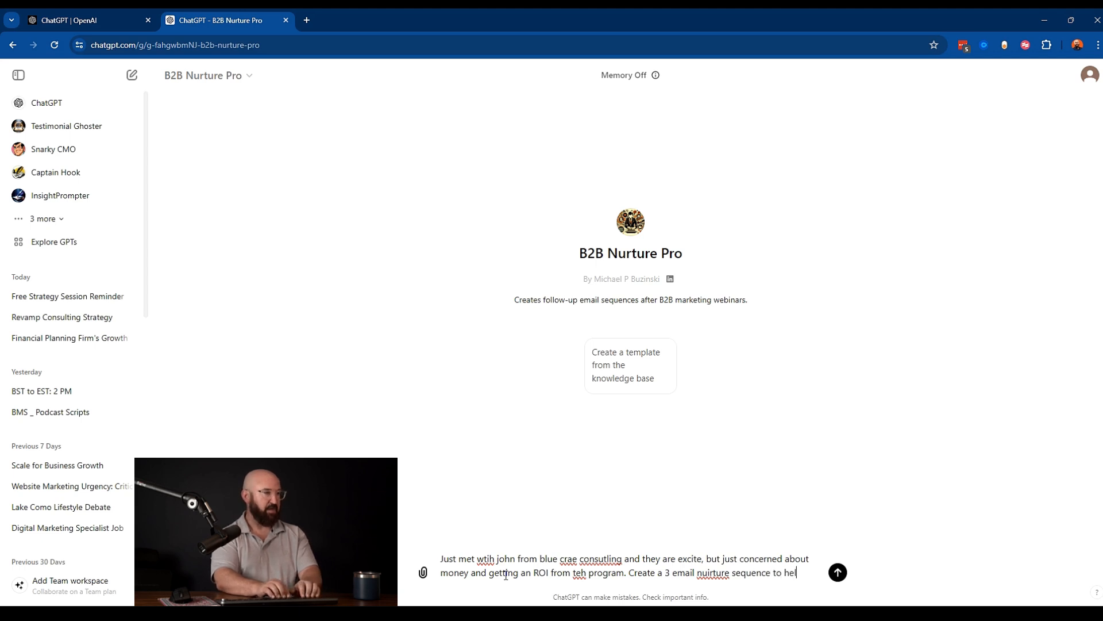
text(p th ke)
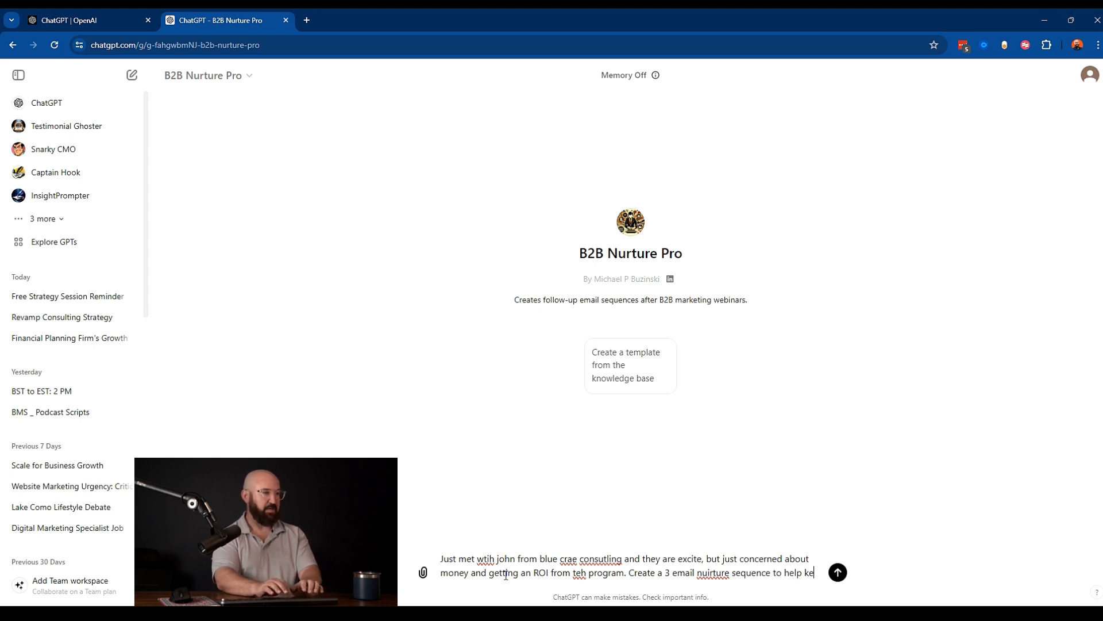
text(ep us top of mi)
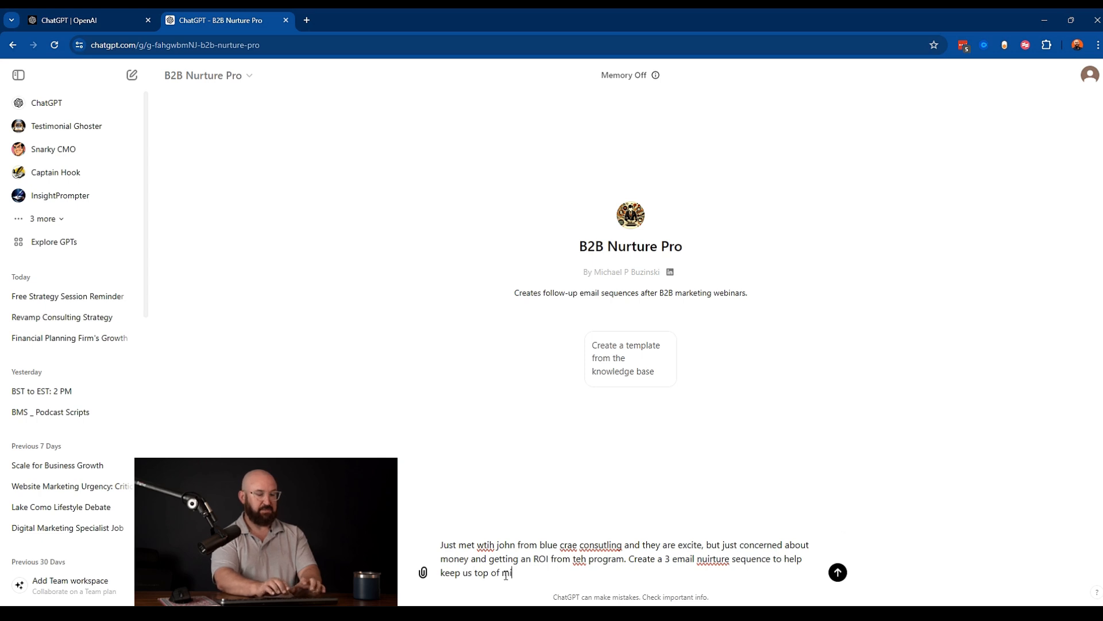
text(nd while they are discussing the opti)
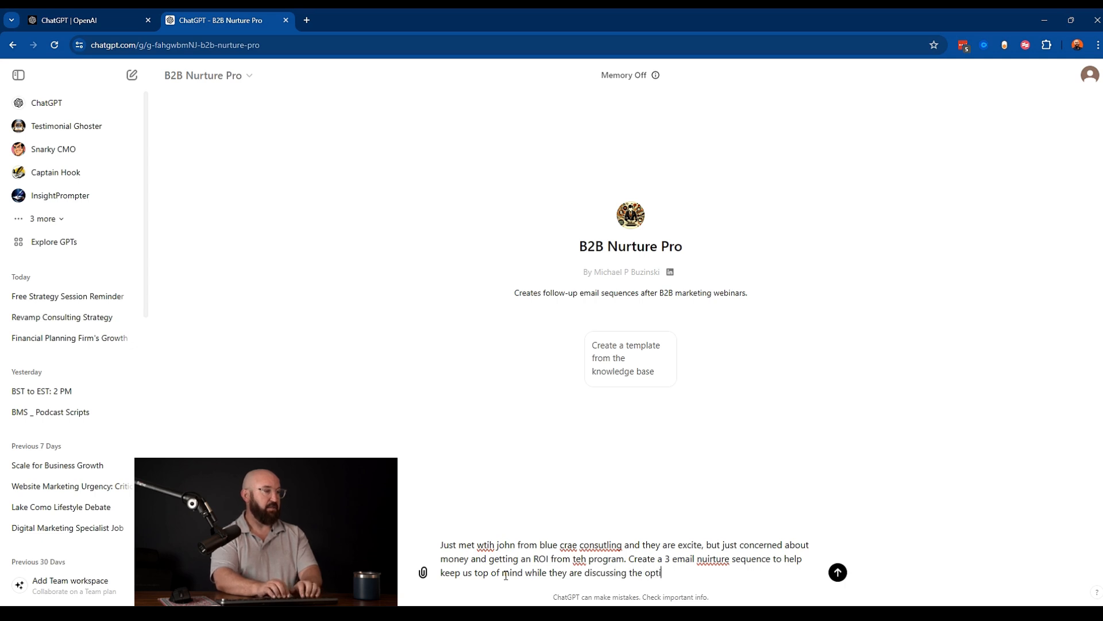
text(on with the)
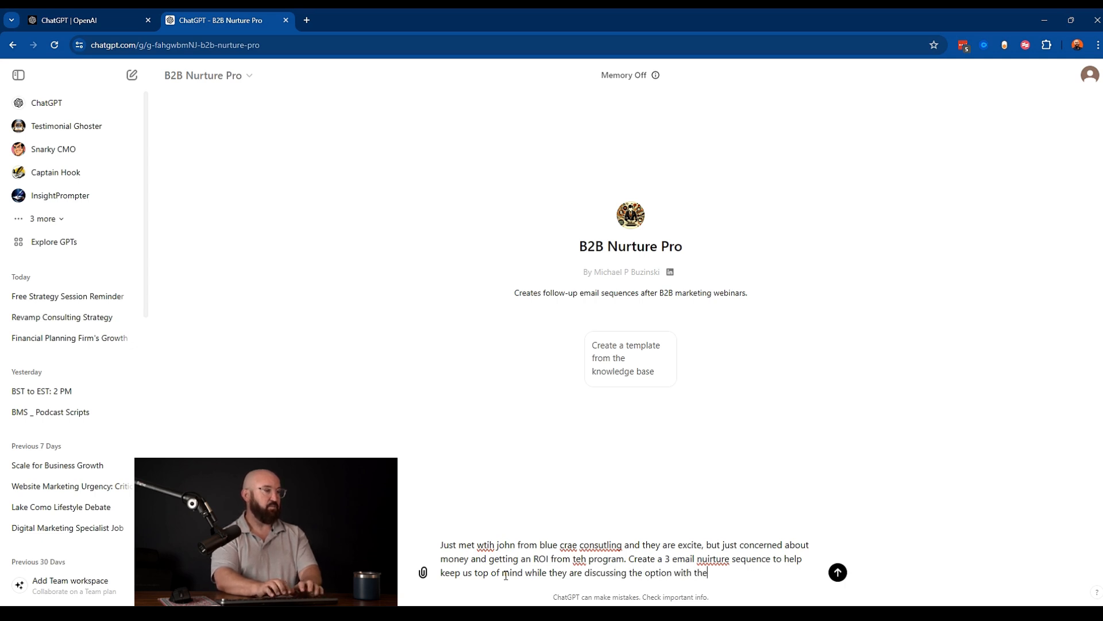
text(ir management.)
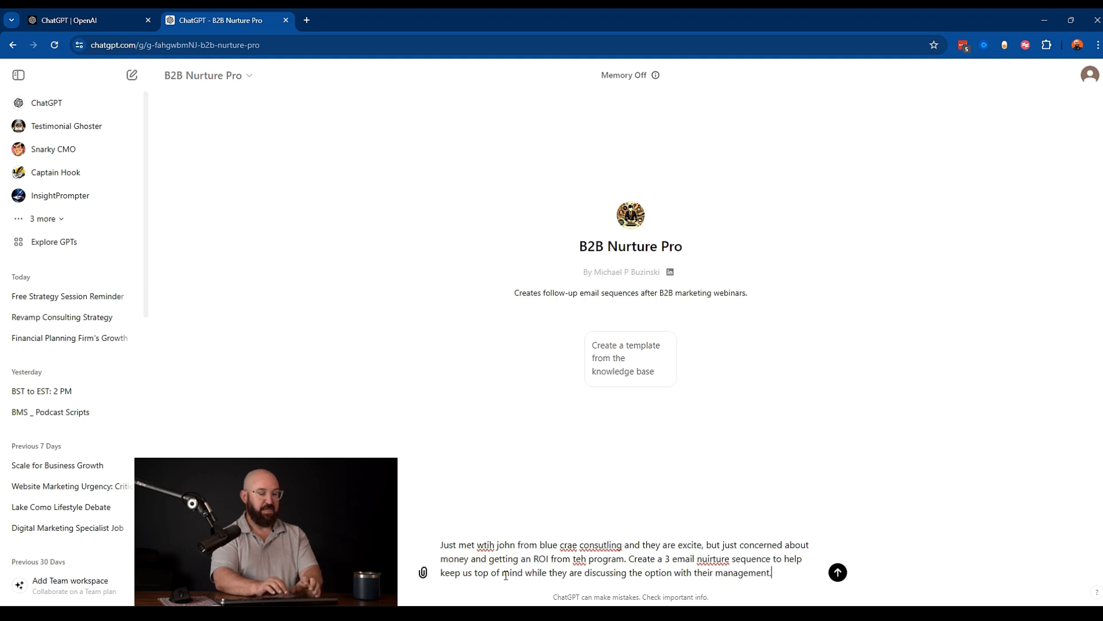
key(Return)
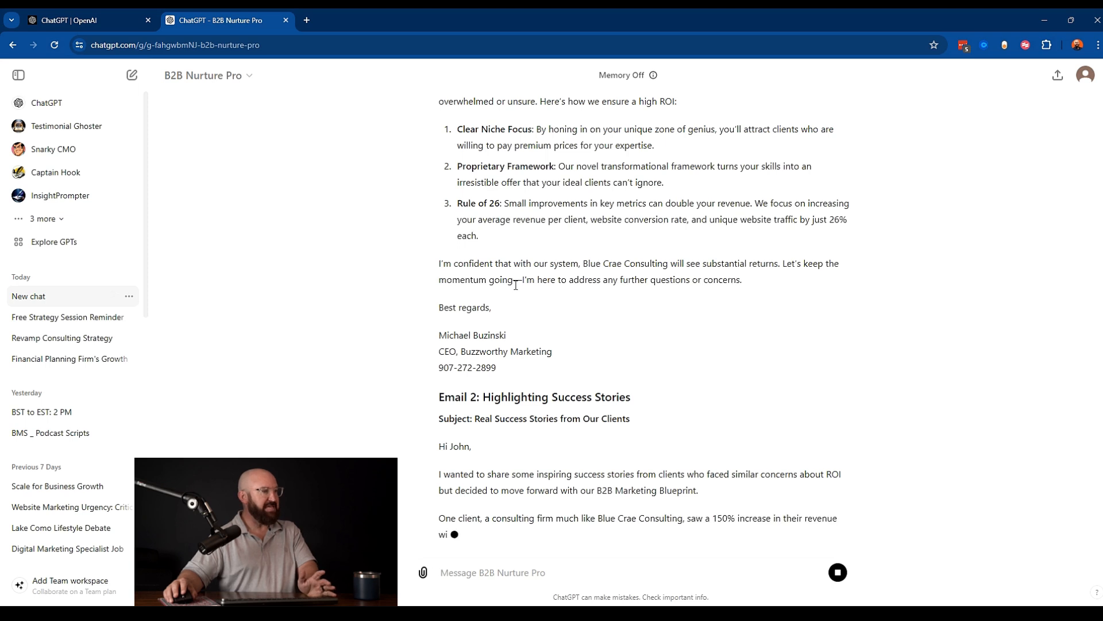
- Read through the generated email sequence, highlighting the passages of interest in the first and second emails
scroll(517, 289, up, 6)
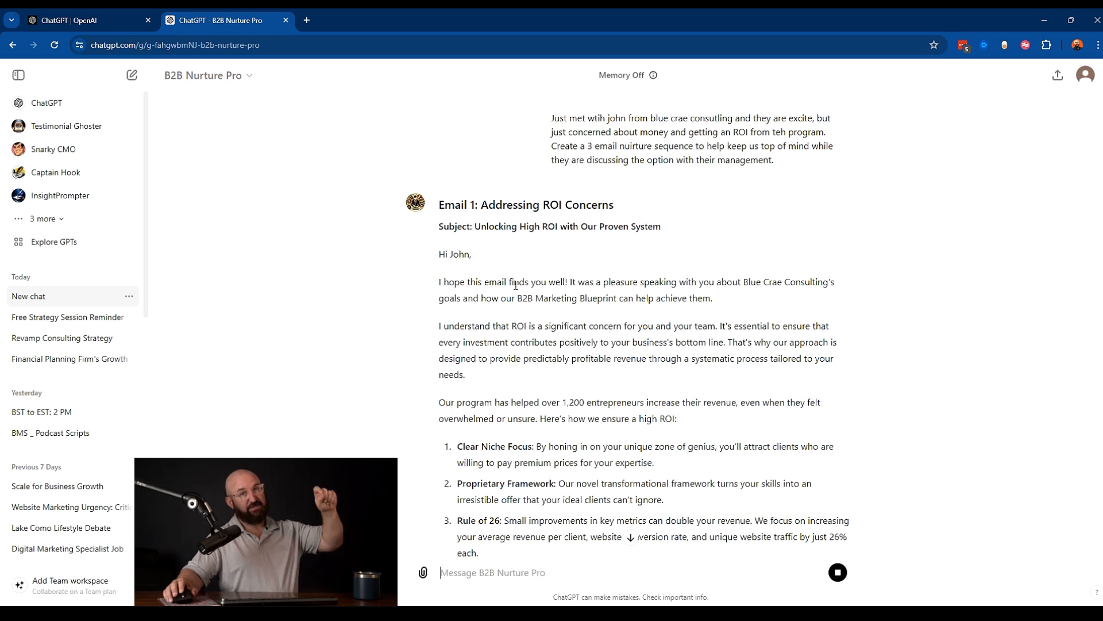
scroll(516, 283, down, 1)
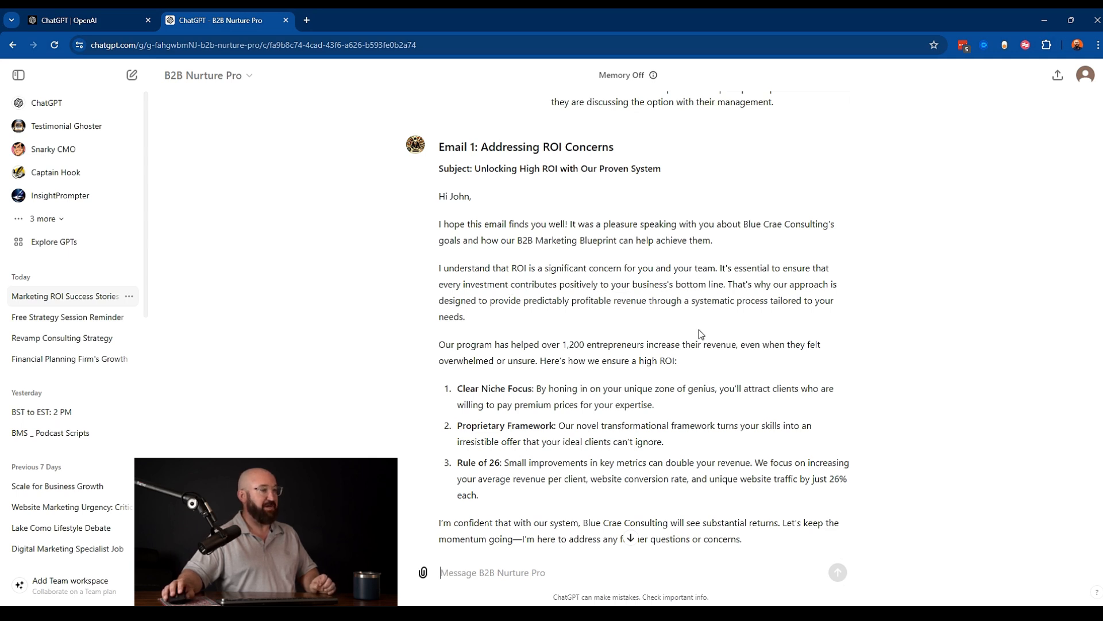
scroll(595, 400, down, 2)
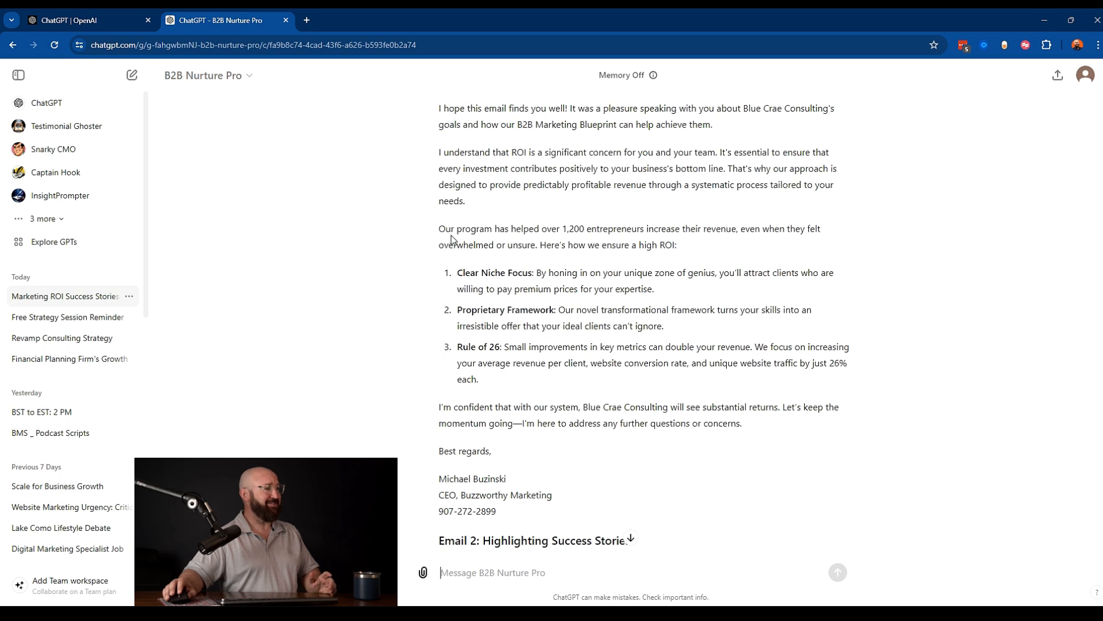
drag(439, 228, 647, 232)
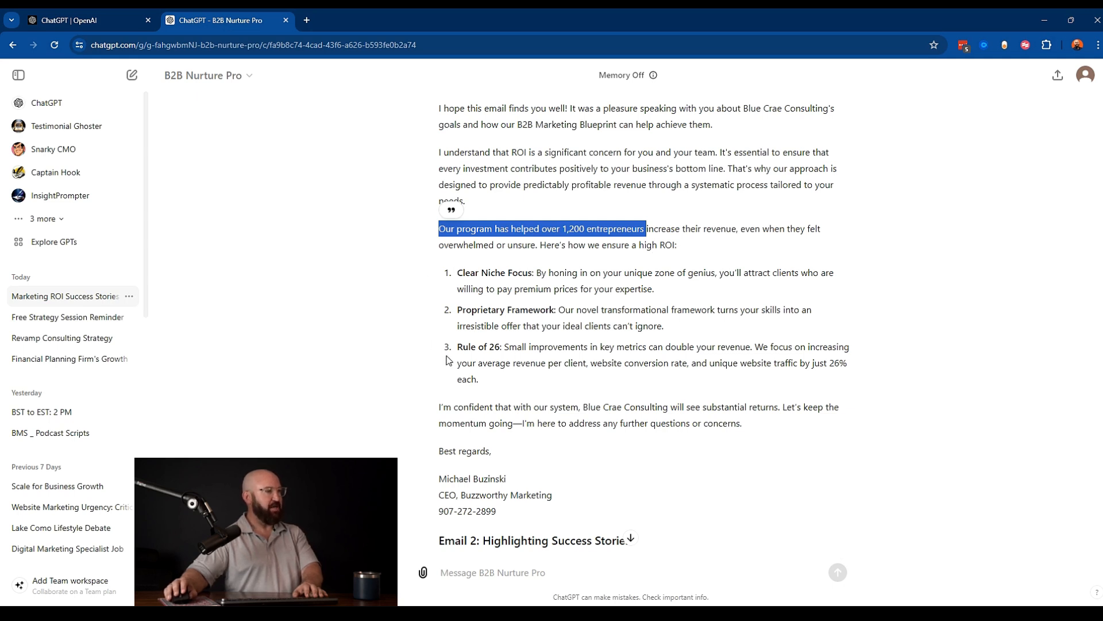
scroll(490, 372, down, 4)
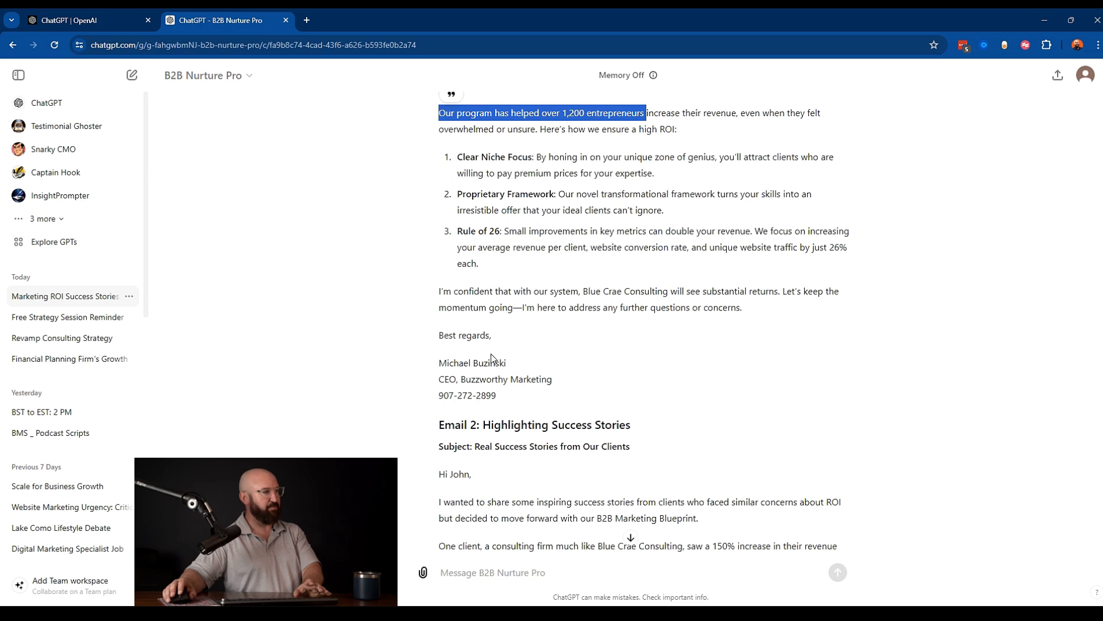
scroll(469, 259, down, 2)
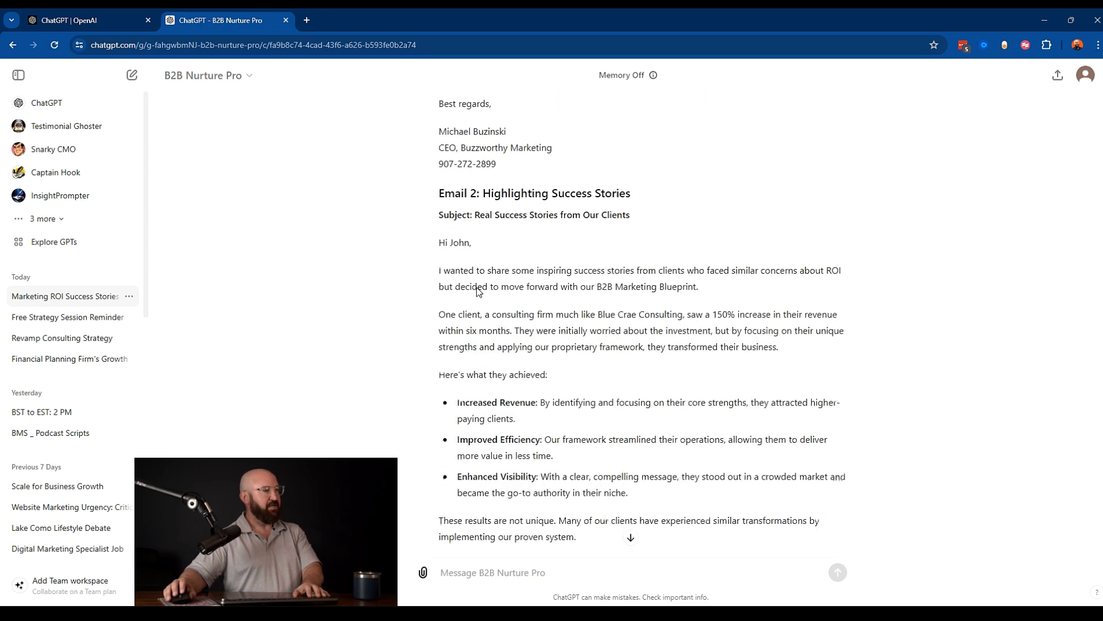
drag(492, 194, 662, 199)
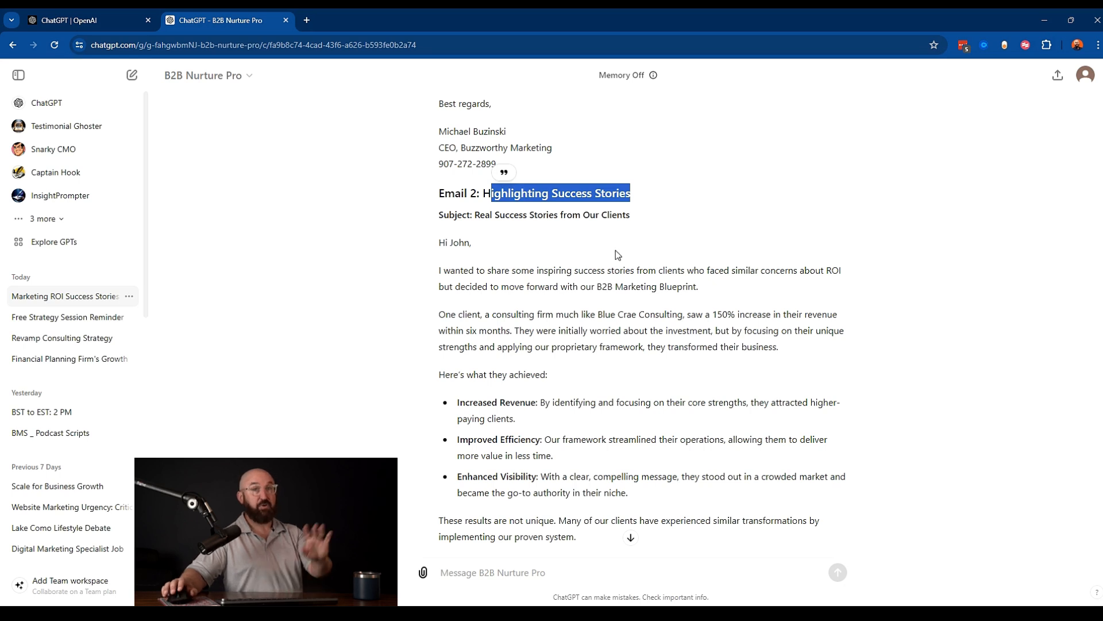
scroll(615, 251, down, 4)
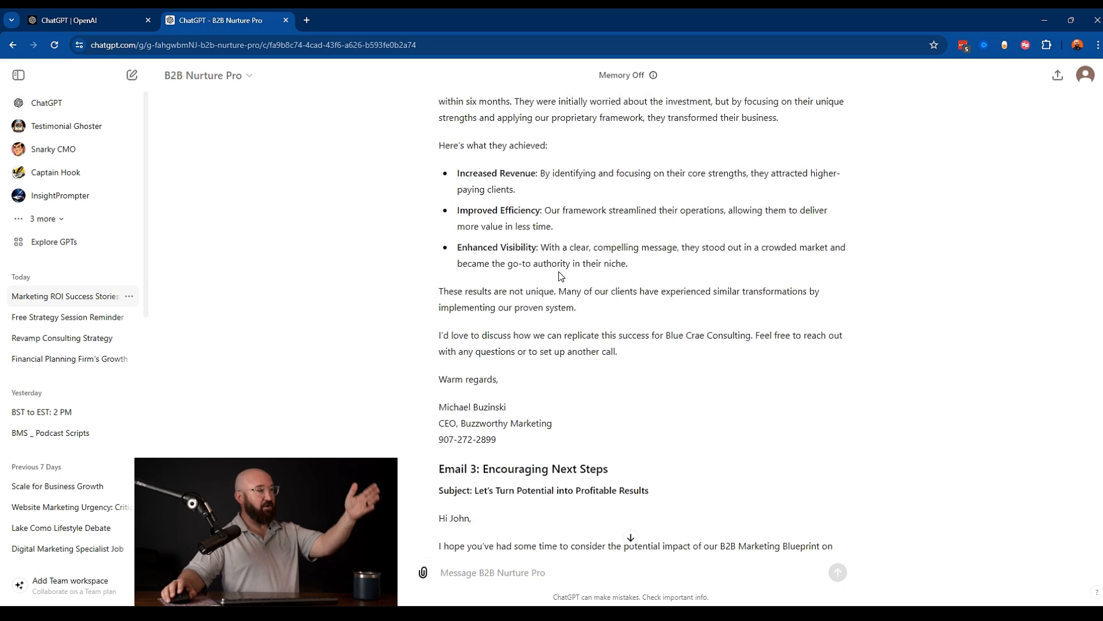
- Read through the third email of the generated sequence, highlighting its heading and subject line
scroll(560, 276, up, 2)
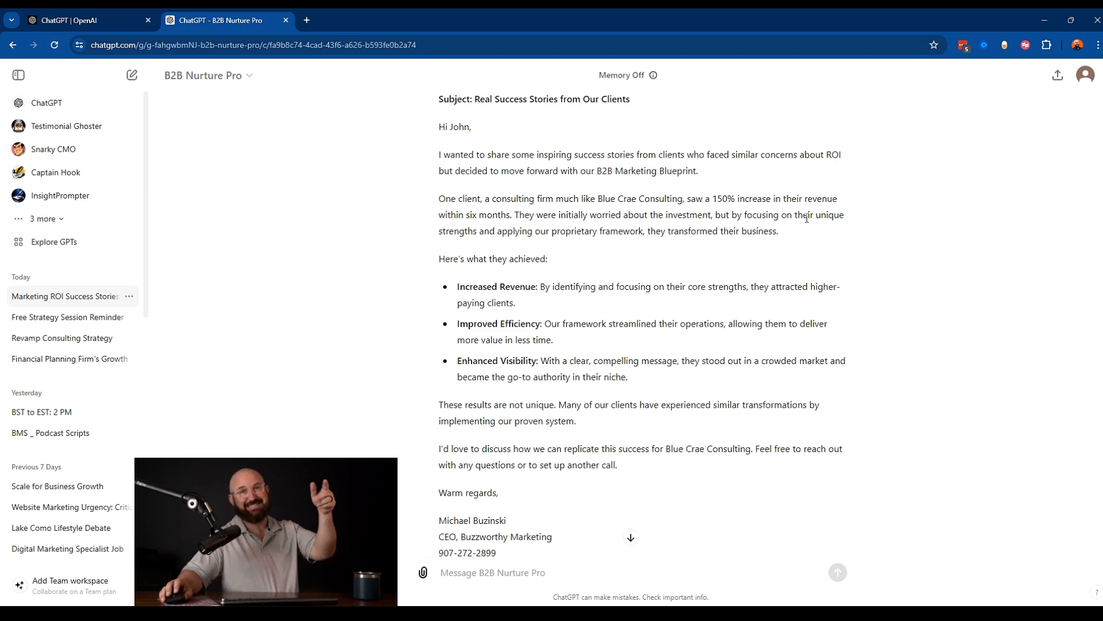
scroll(848, 265, down, 6)
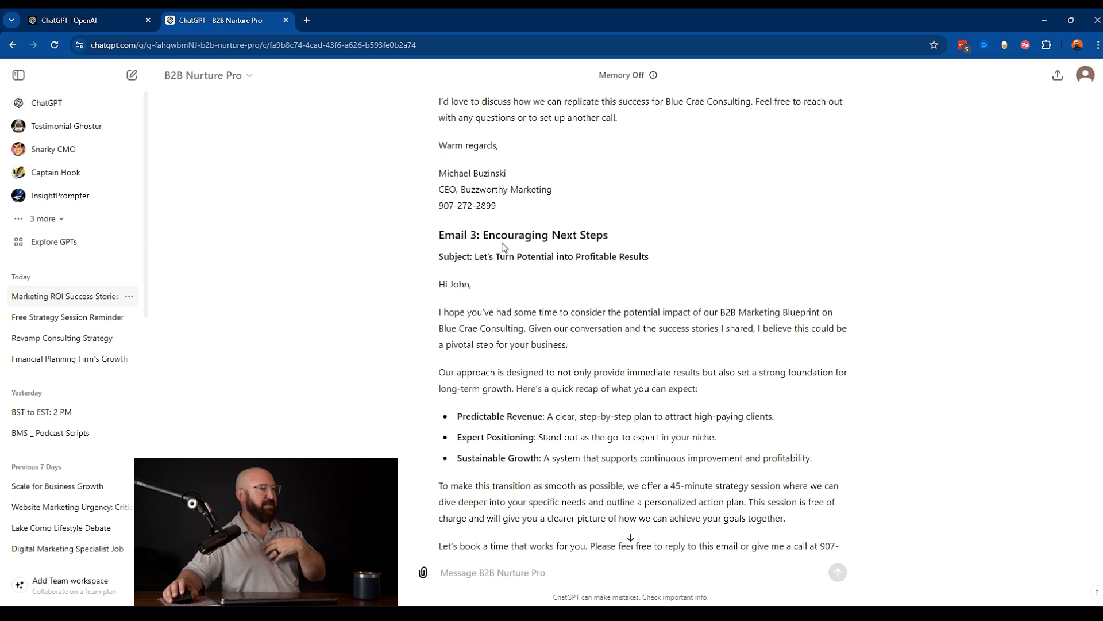
drag(483, 235, 624, 233)
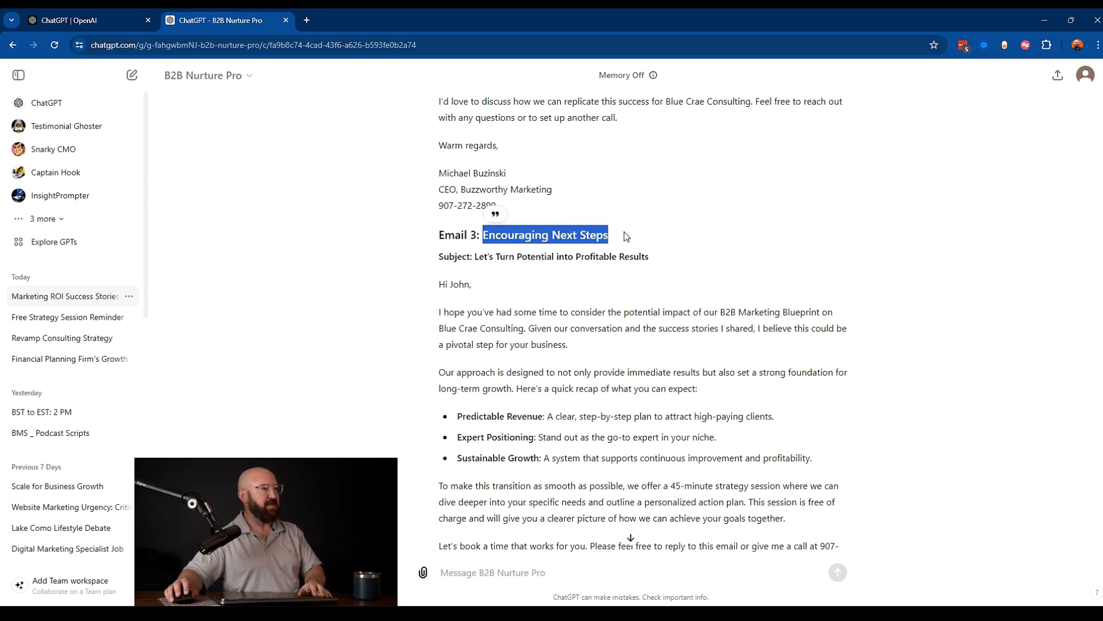
scroll(576, 312, down, 2)
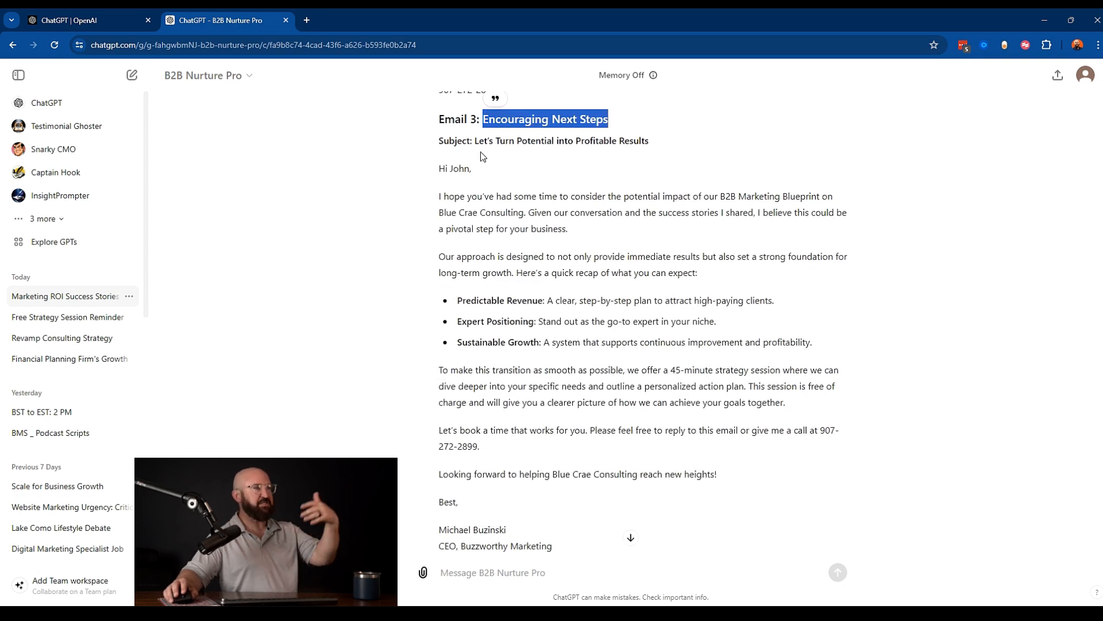
drag(476, 141, 658, 142)
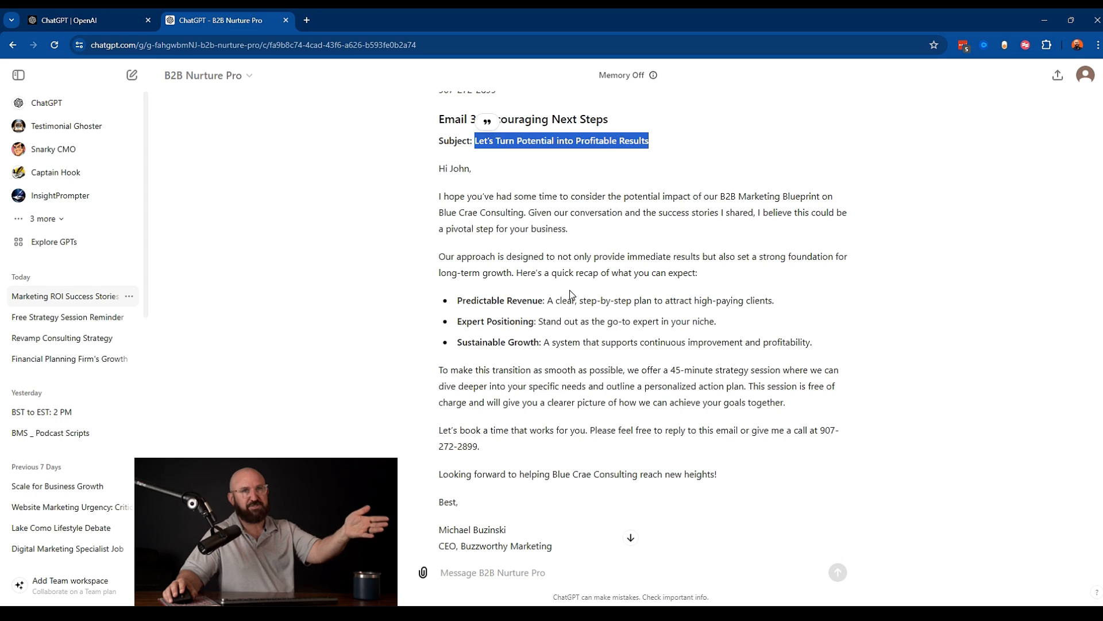
scroll(569, 299, down, 1)
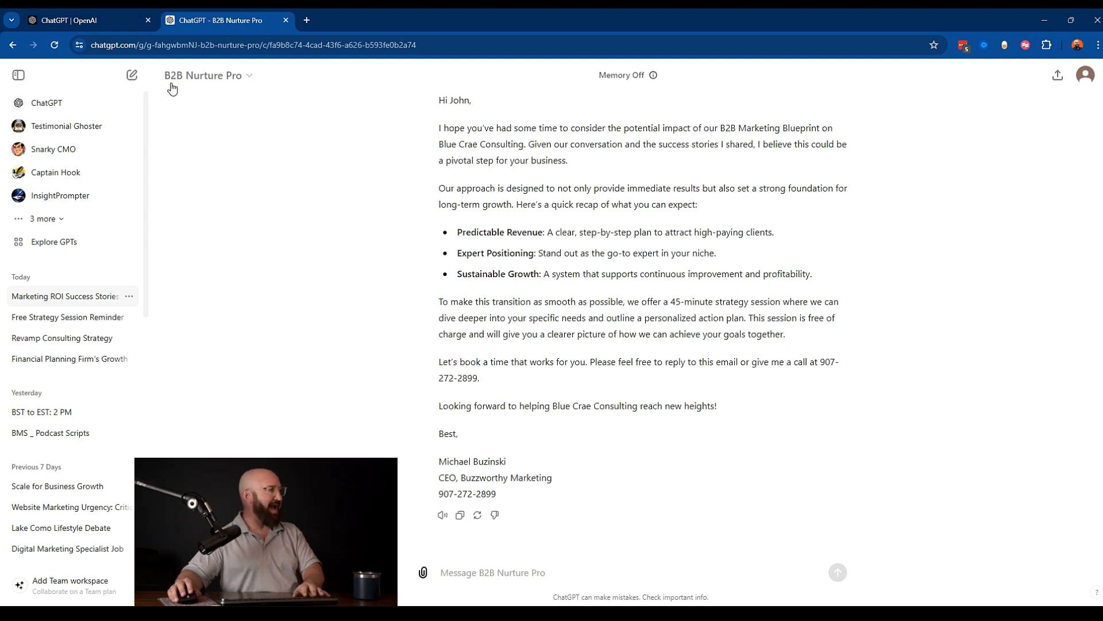
- Go to Explore GPTs, open My GPTs, and open B2B Nurture Pro in the GPT editor
click(41, 243)
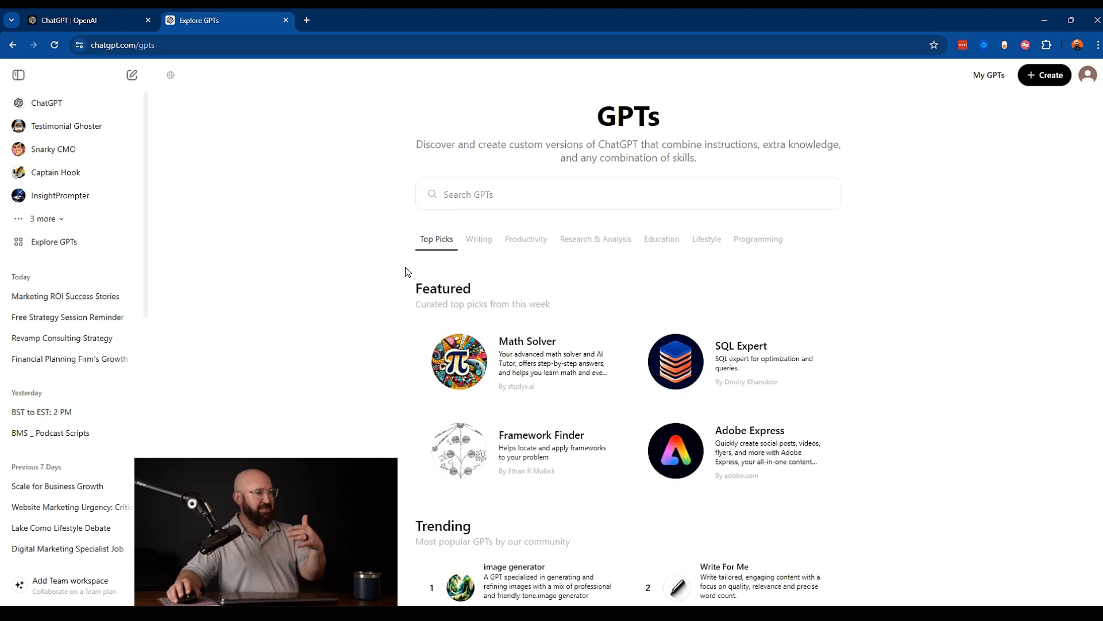
scroll(383, 284, down, 2)
scroll(383, 283, up, 2)
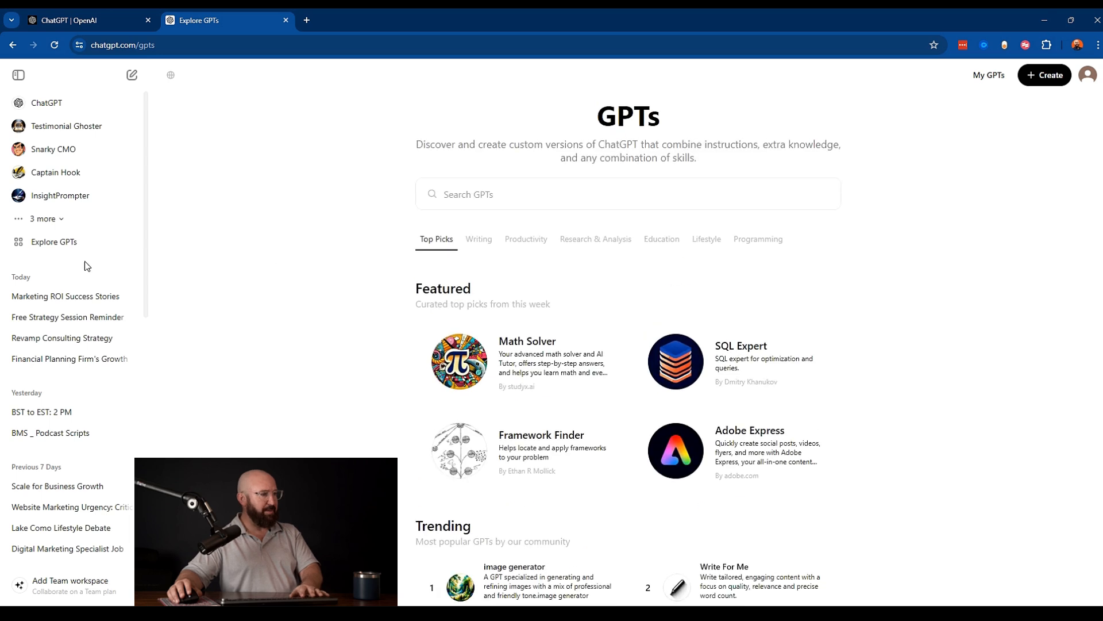
click(989, 76)
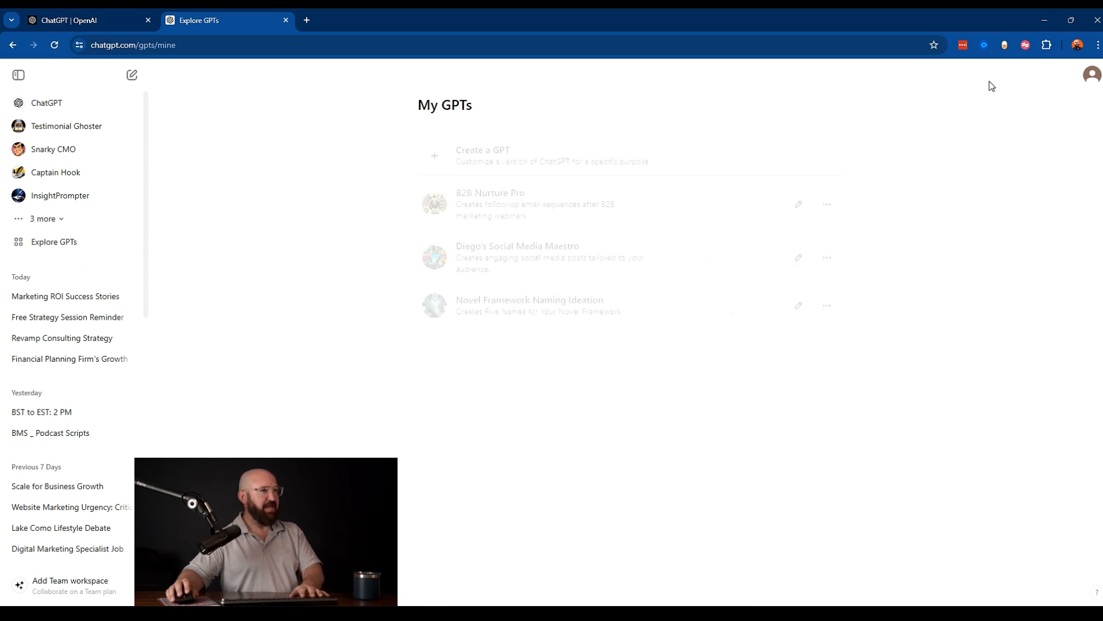
click(827, 201)
click(798, 201)
click(799, 201)
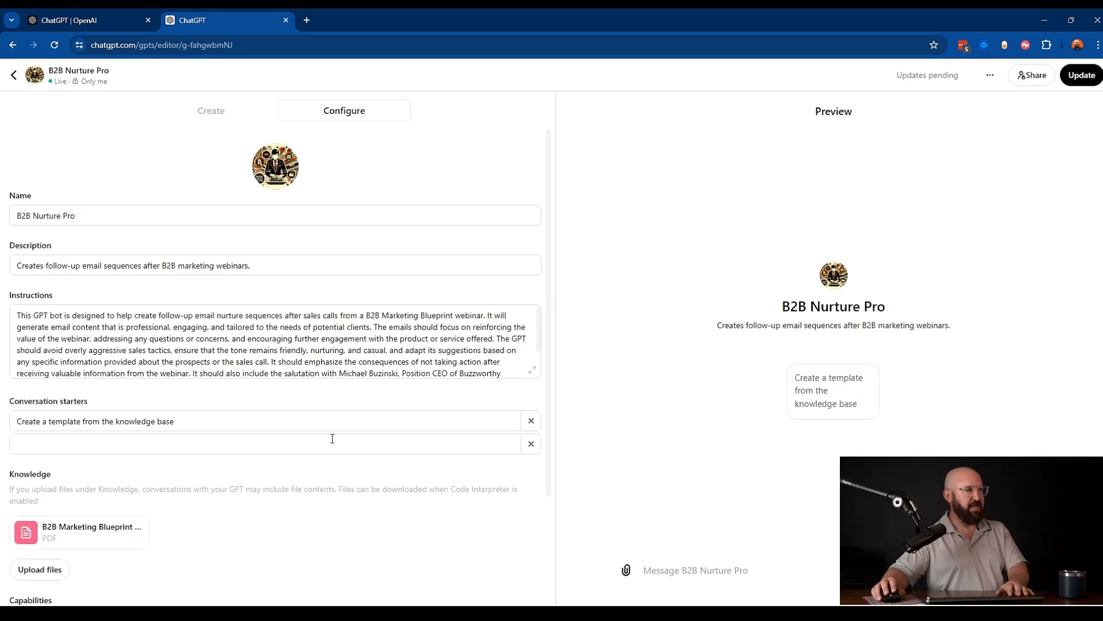
- In the Create chat, ask the GPT Builder: "Never use emojis in my emails"
click(228, 113)
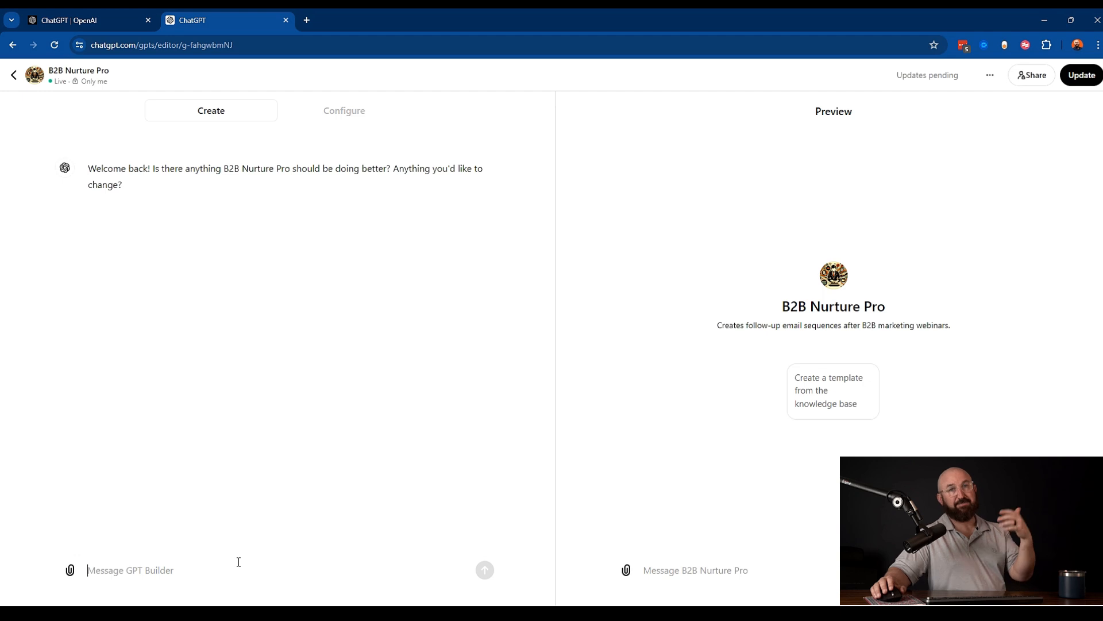
text(Never use emojis in my  emails)
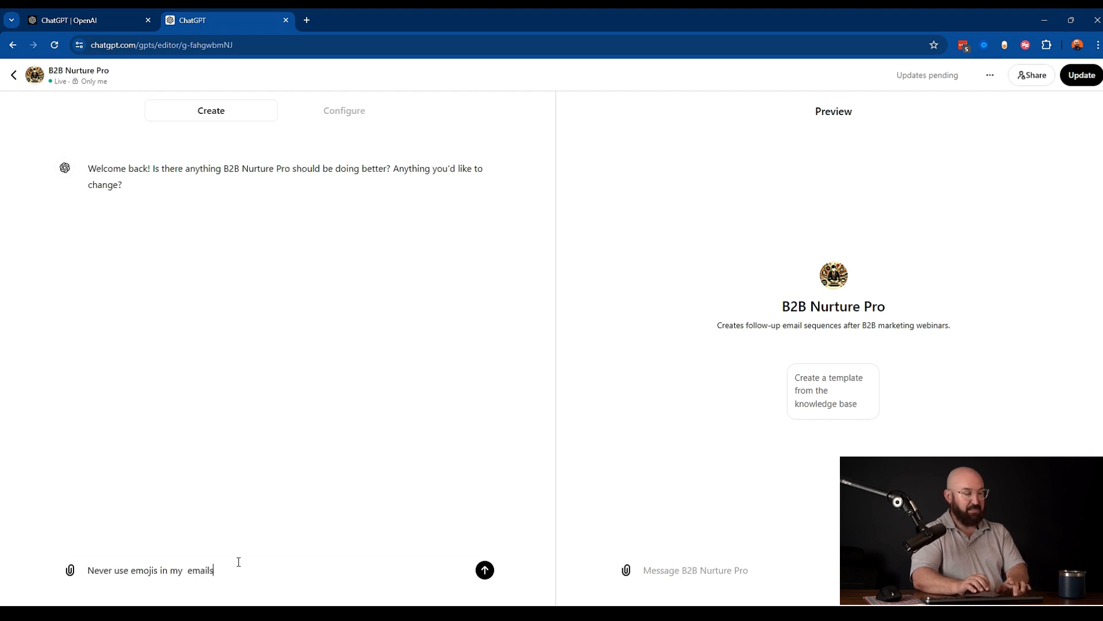
key(Return)
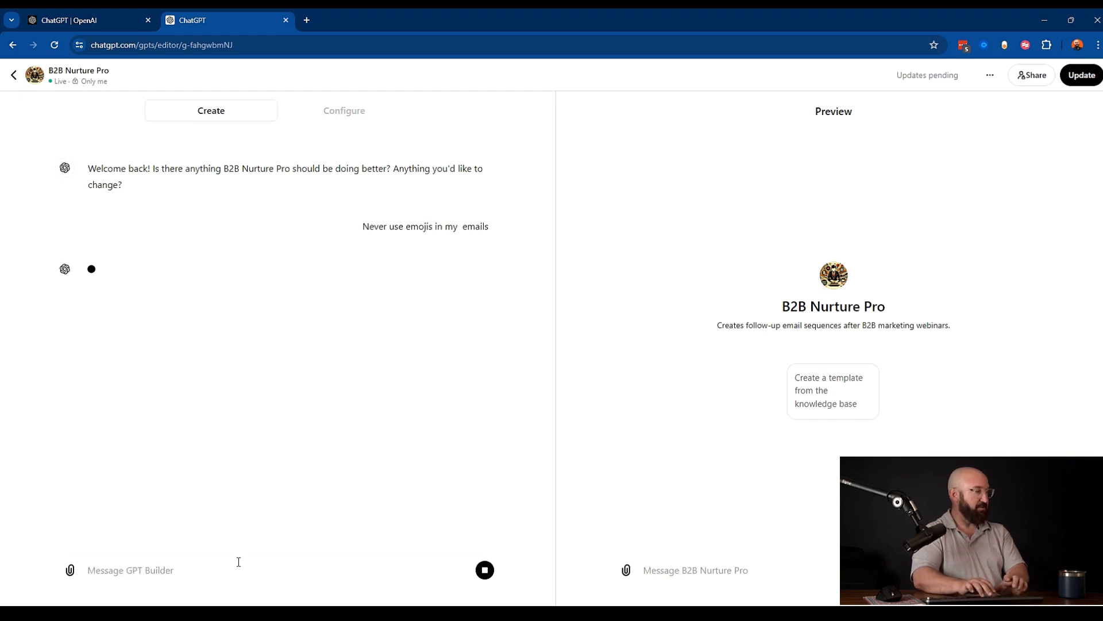